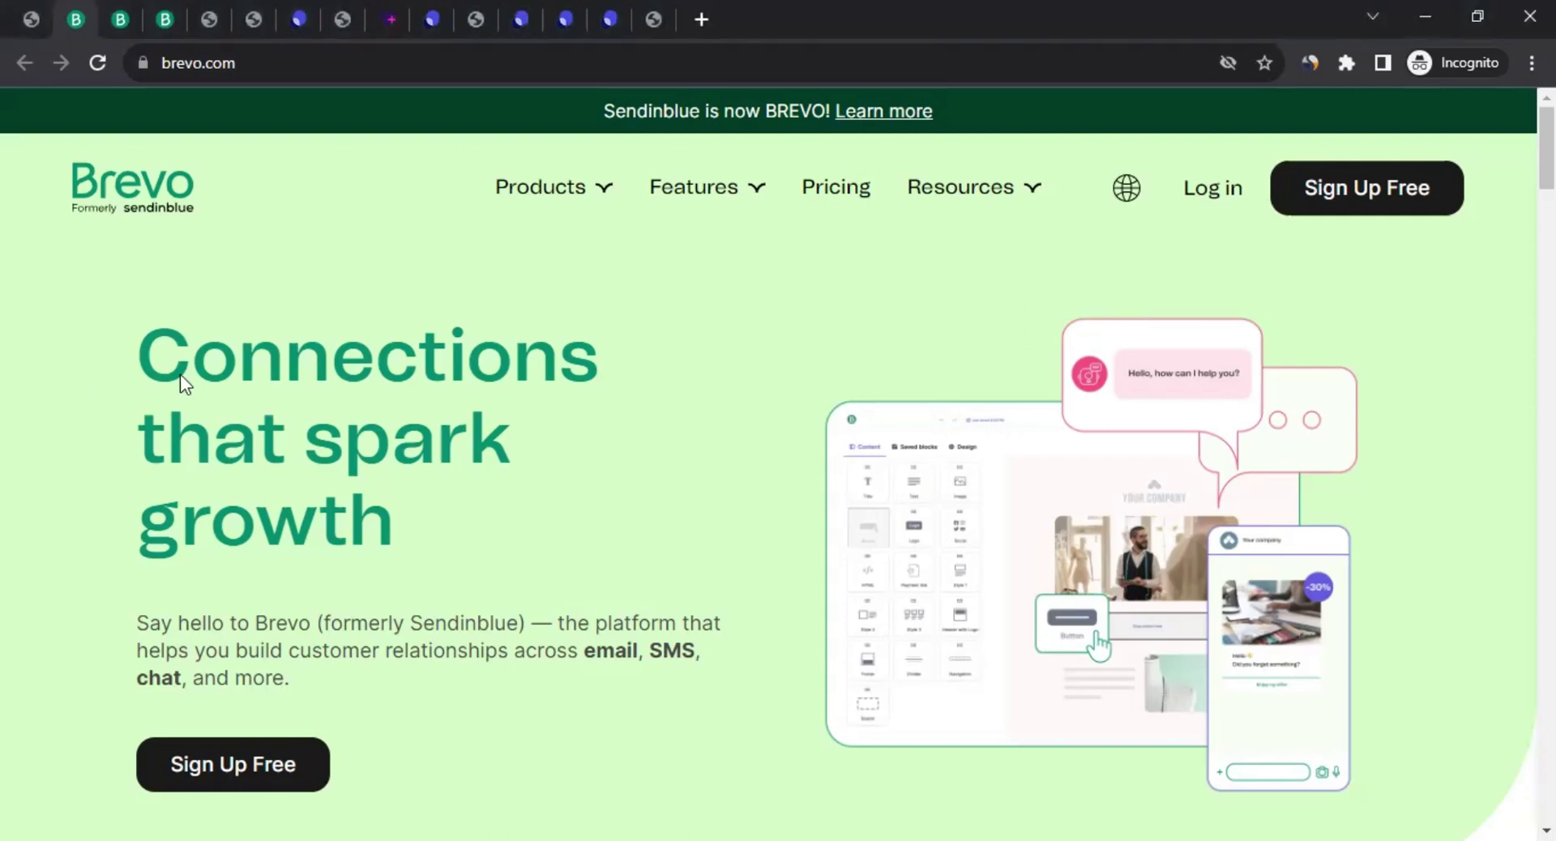
Examine the features and monthly prices of the marketing plans on Brevo's pricing page
{"action": "left_click", "coordinate": [1393, 212]}
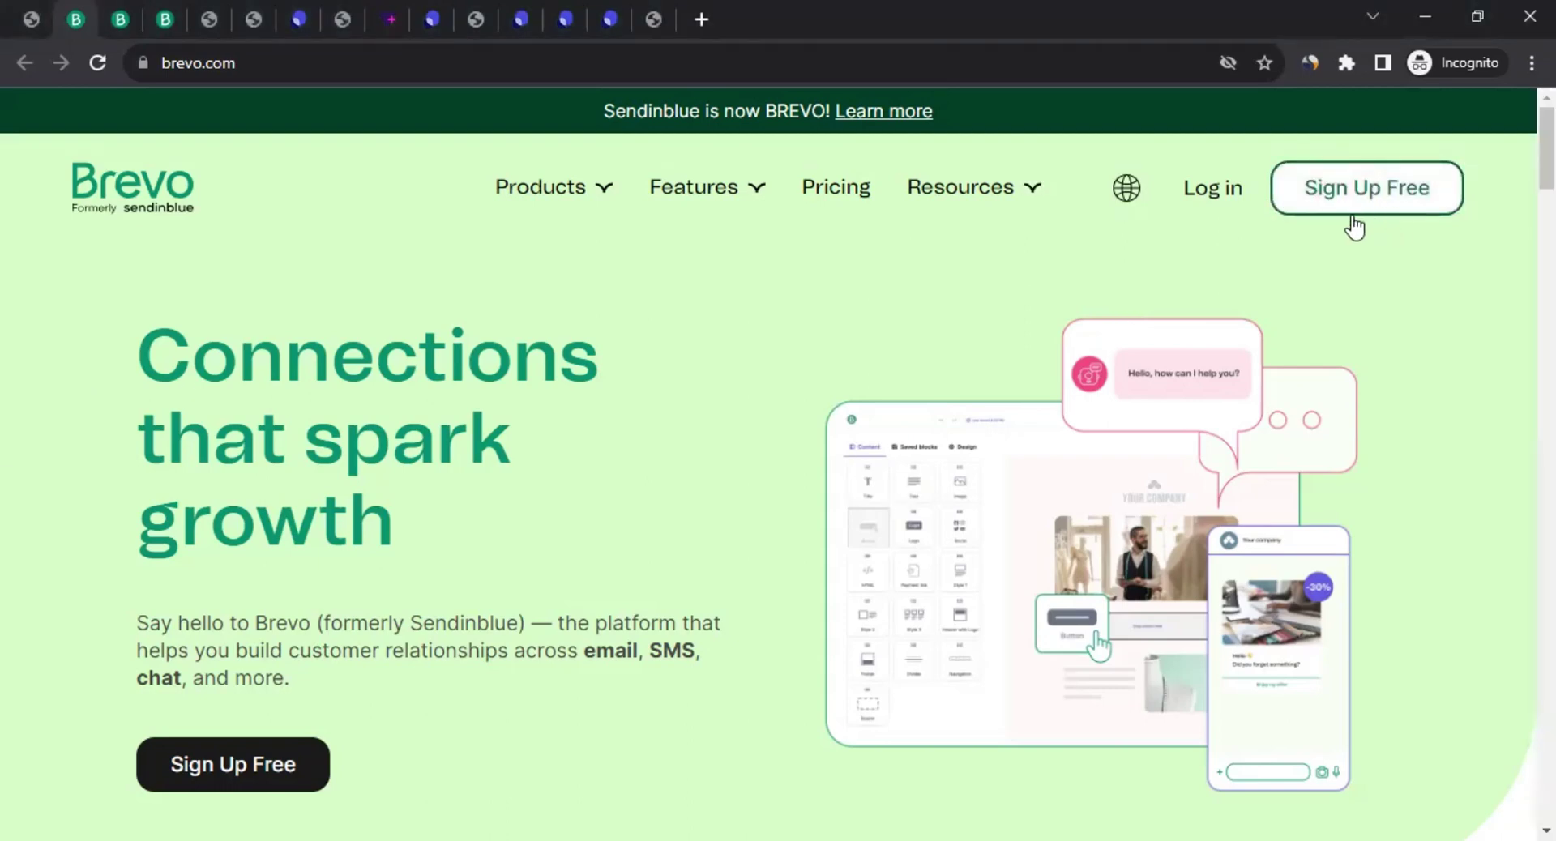
{"action": "left_click", "coordinate": [825, 197]}
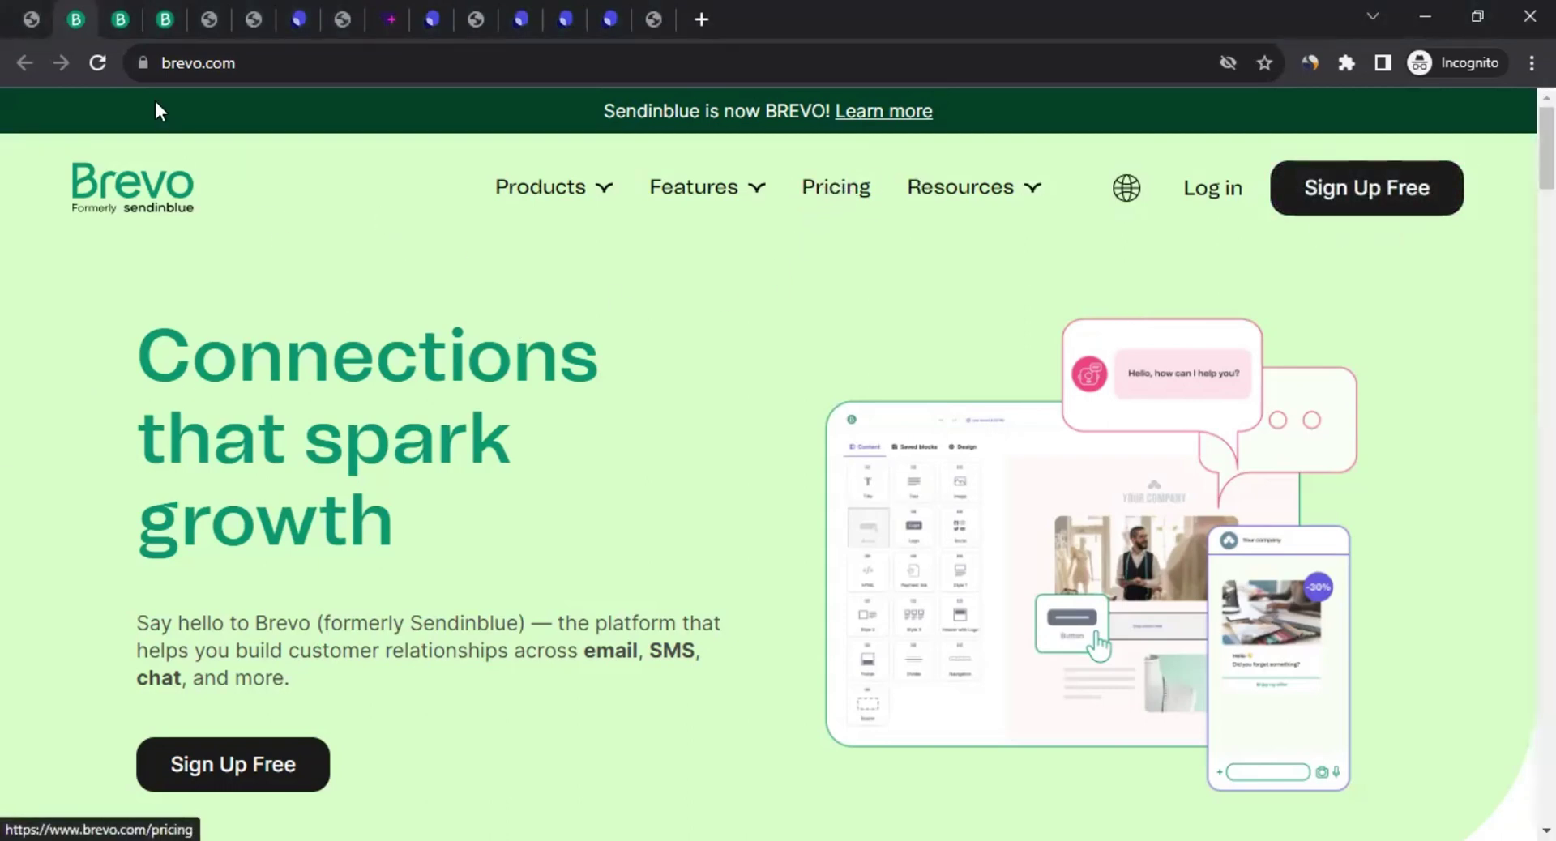
{"action": "scroll", "coordinate": [194, 389], "scroll_direction": "down", "scroll_amount": 10}
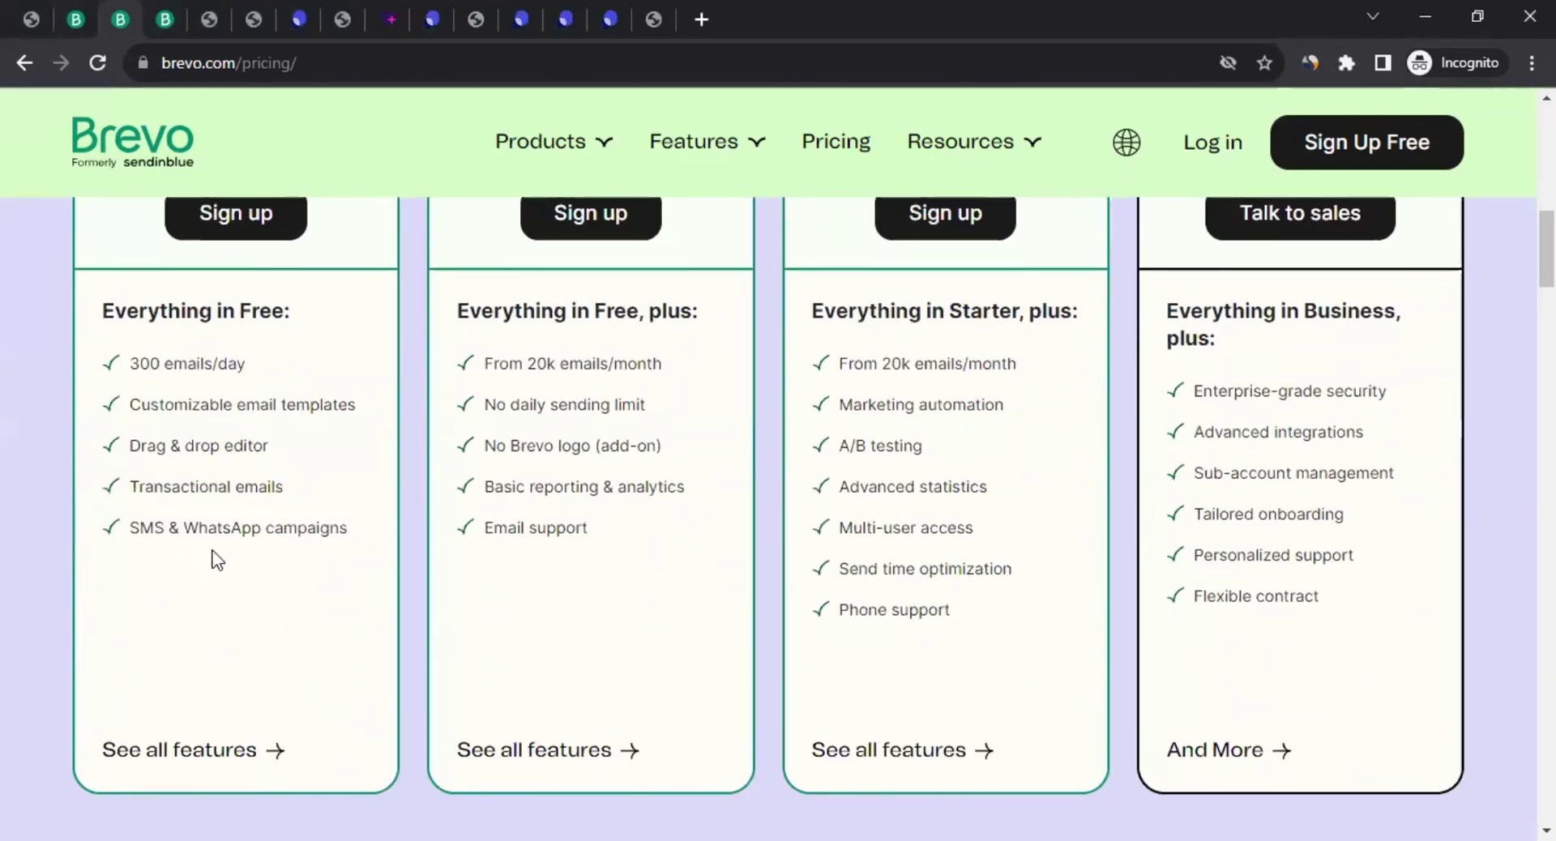
{"action": "scroll", "coordinate": [325, 525], "scroll_direction": "up", "scroll_amount": 3}
{"action": "scroll", "coordinate": [369, 535], "scroll_direction": "up", "scroll_amount": 4}
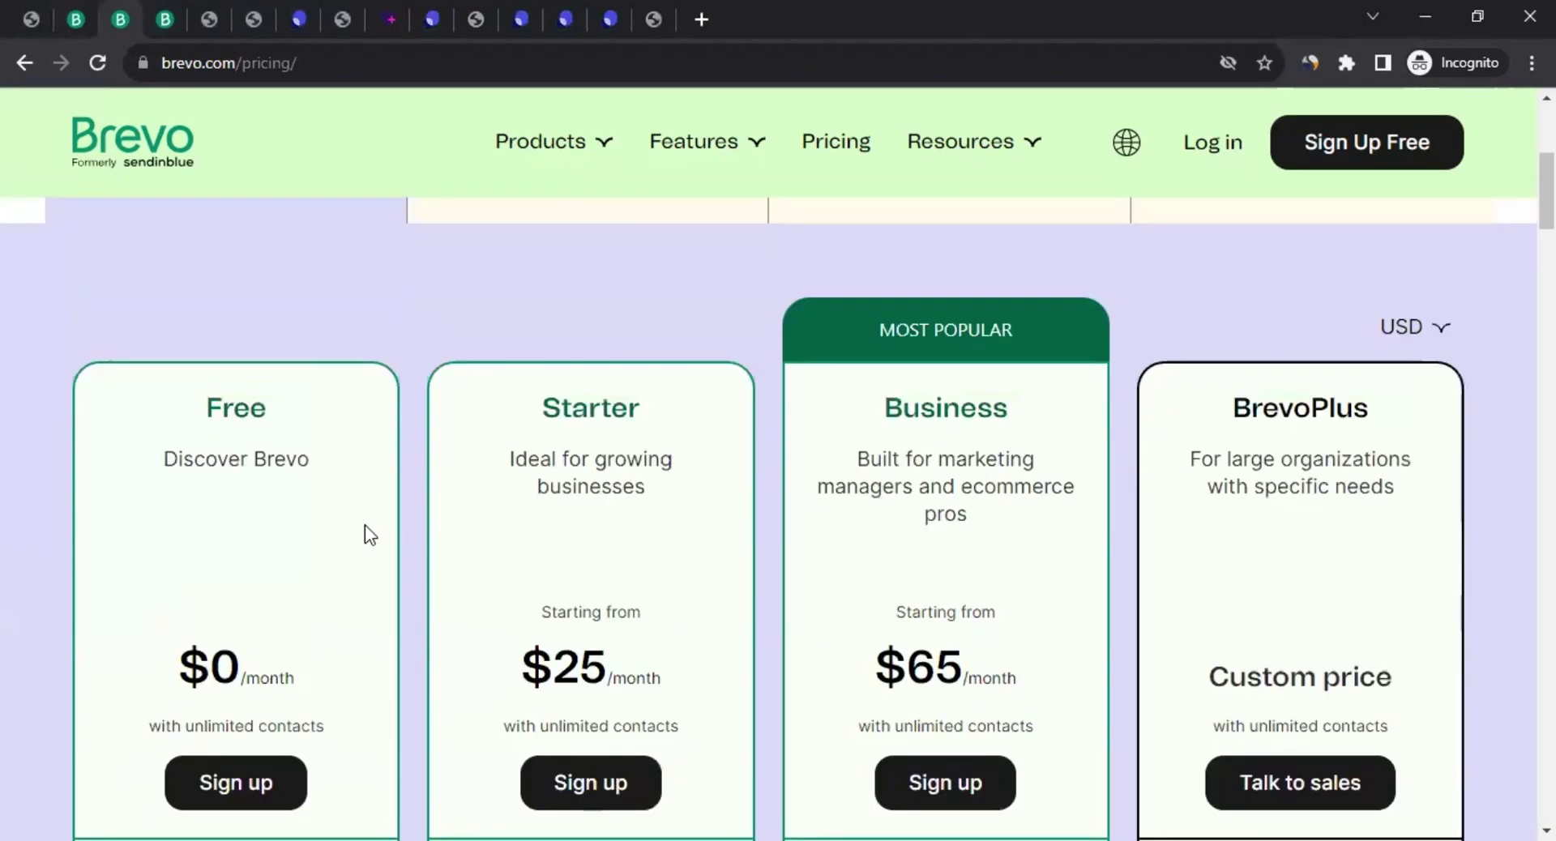
{"action": "scroll", "coordinate": [369, 535], "scroll_direction": "up", "scroll_amount": 6}
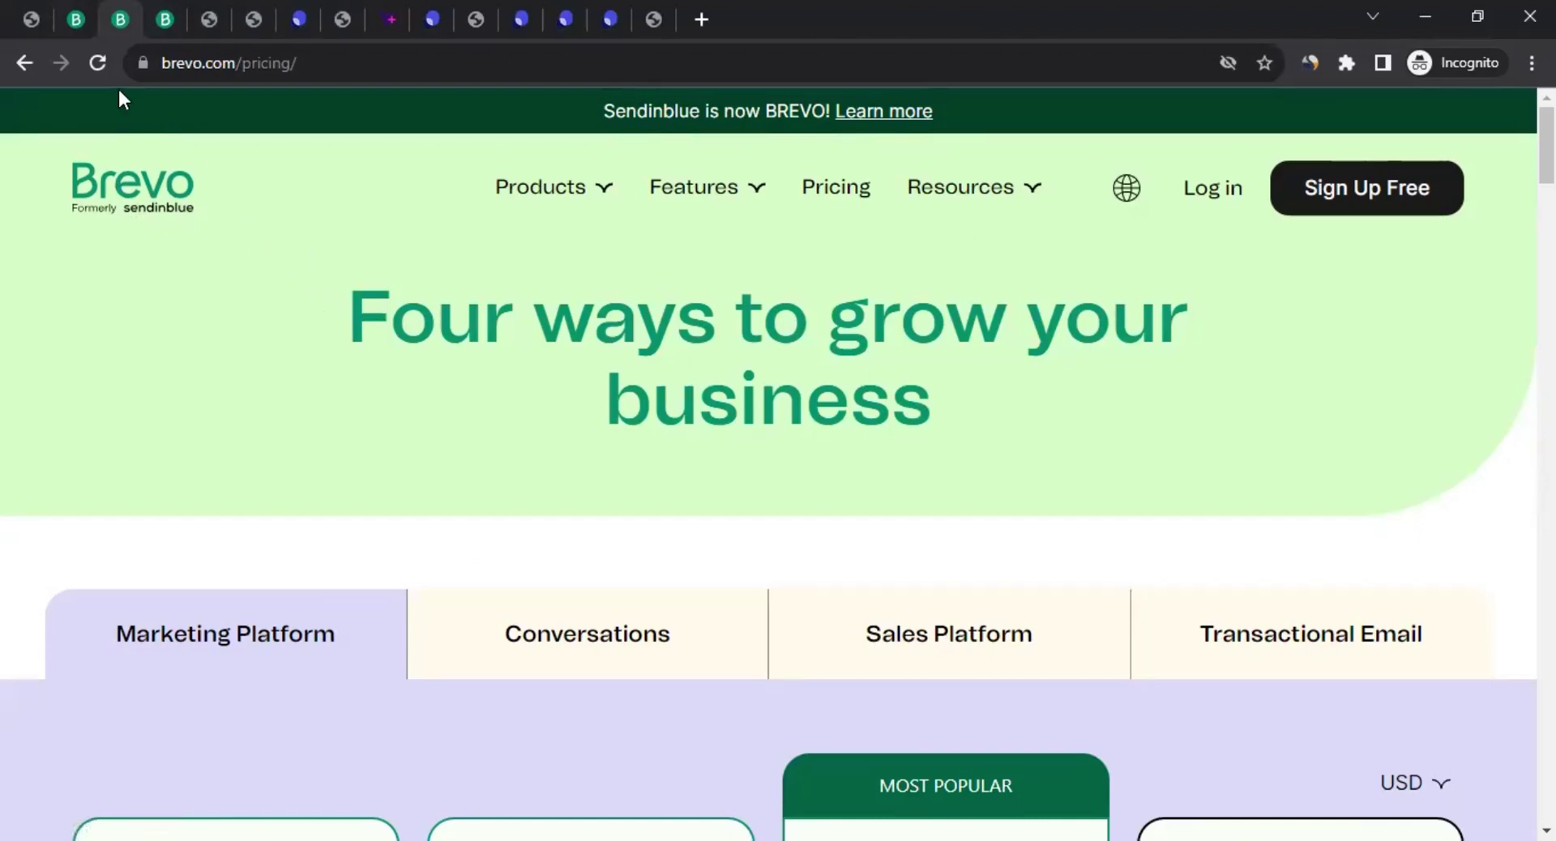
Bring up Brevo's affiliate partner page at brevo.com/affiliates
{"action": "left_click", "coordinate": [69, 7]}
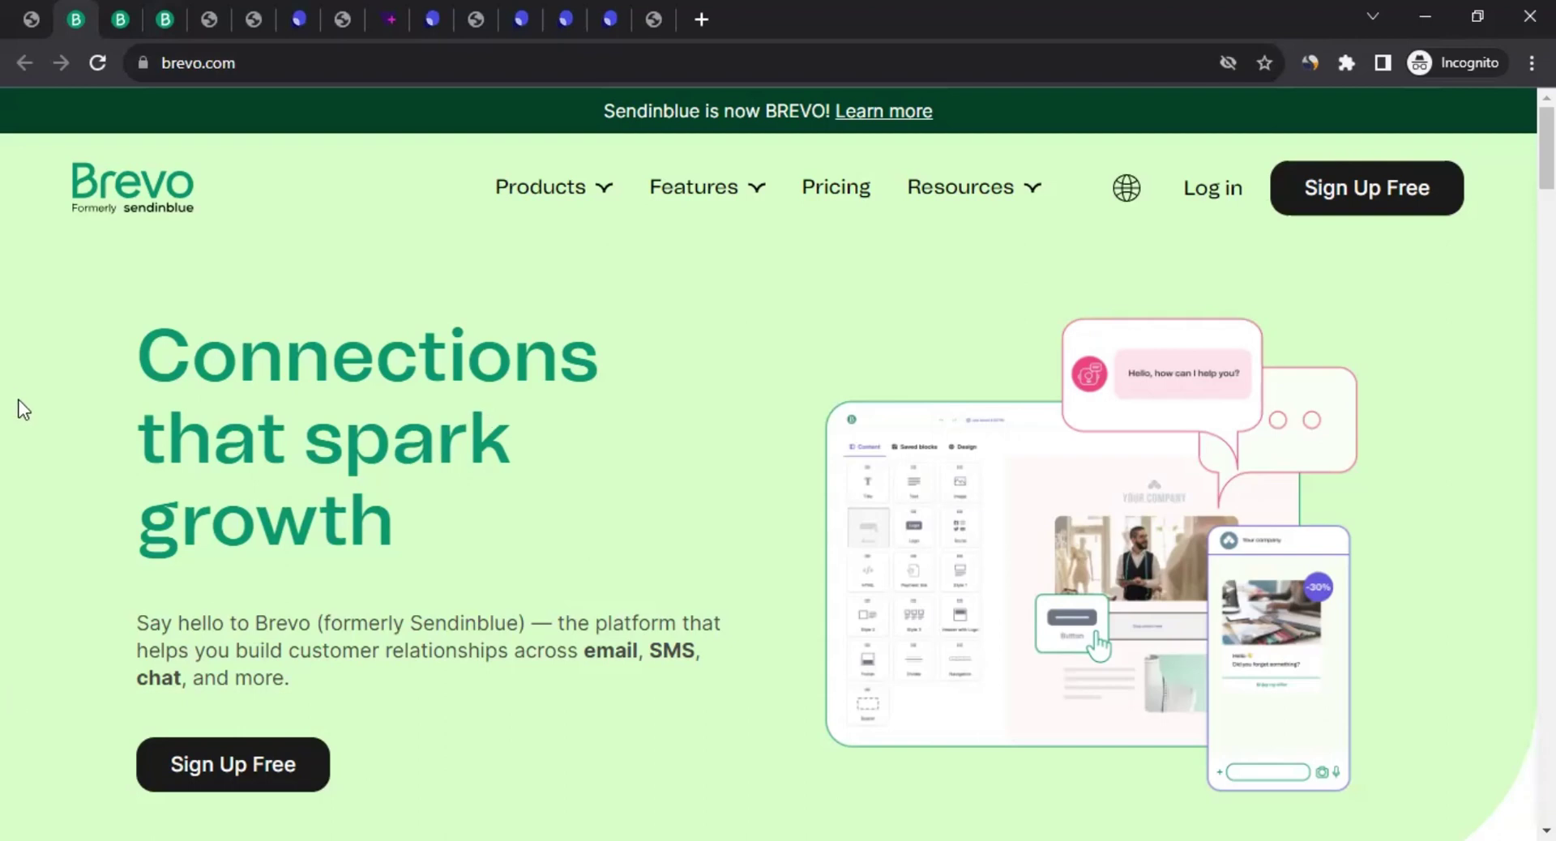
{"action": "left_click", "coordinate": [173, 18]}
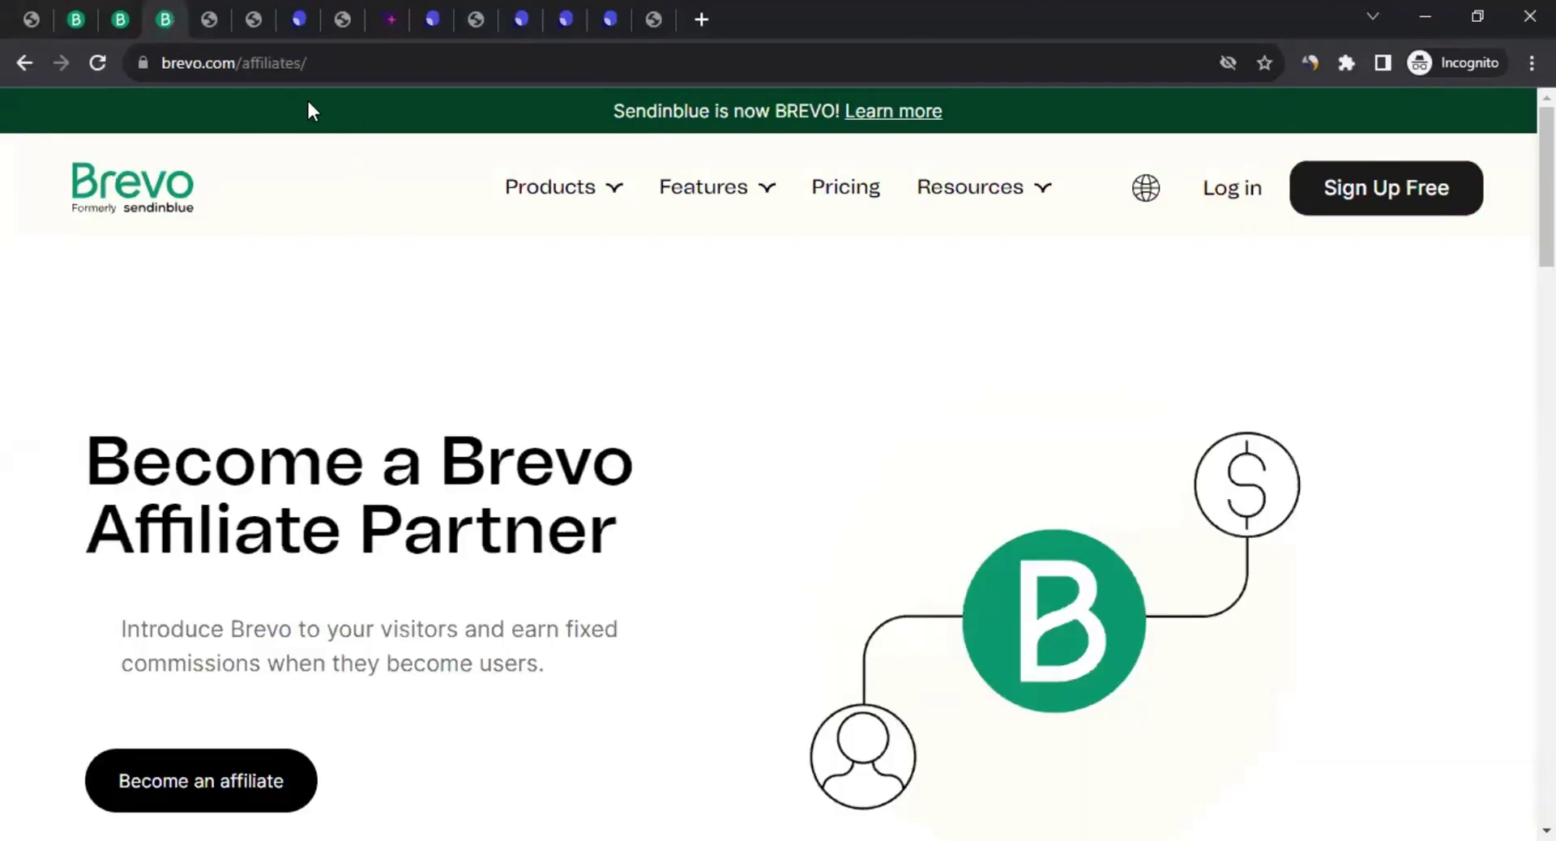
{"action": "left_click", "coordinate": [345, 64]}
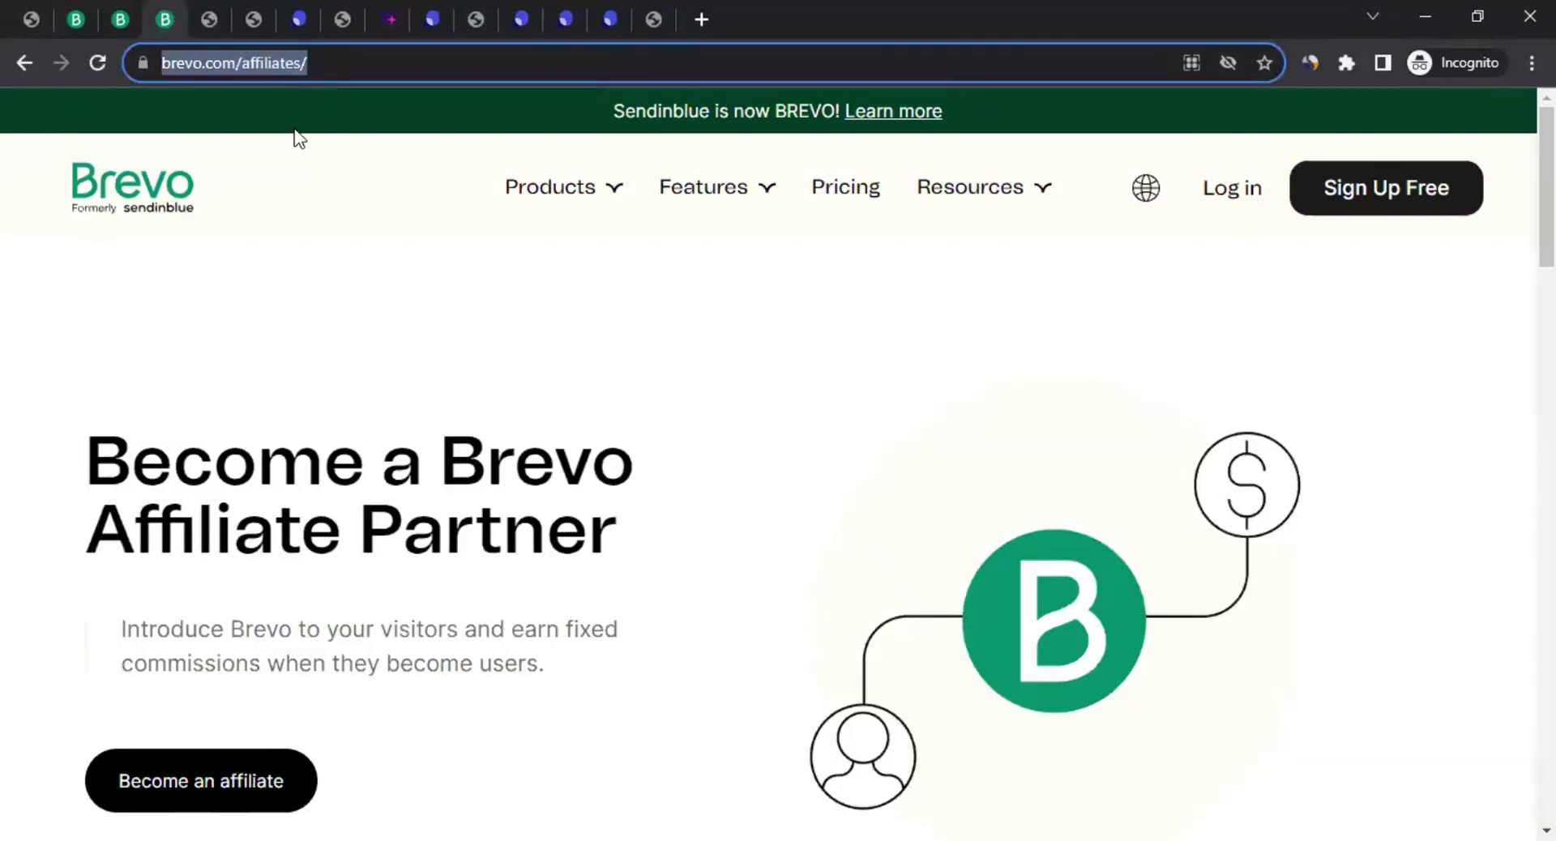
{"action": "left_click", "coordinate": [328, 152]}
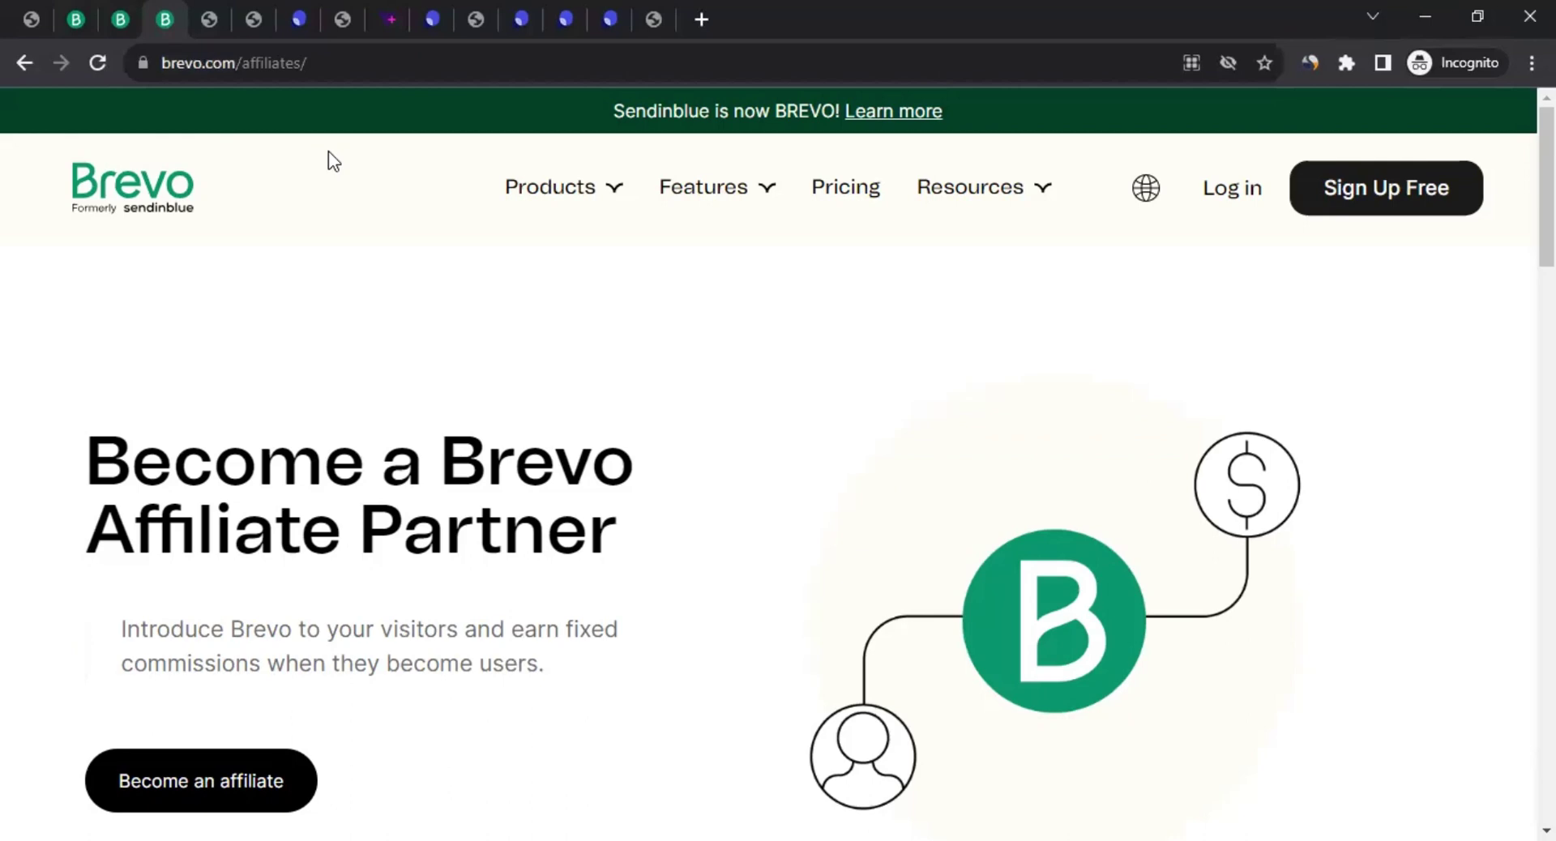
Read the commission terms under Attractive Commissions in the affiliate program's benefits section
{"action": "scroll", "coordinate": [9, 387], "scroll_direction": "down", "scroll_amount": 4}
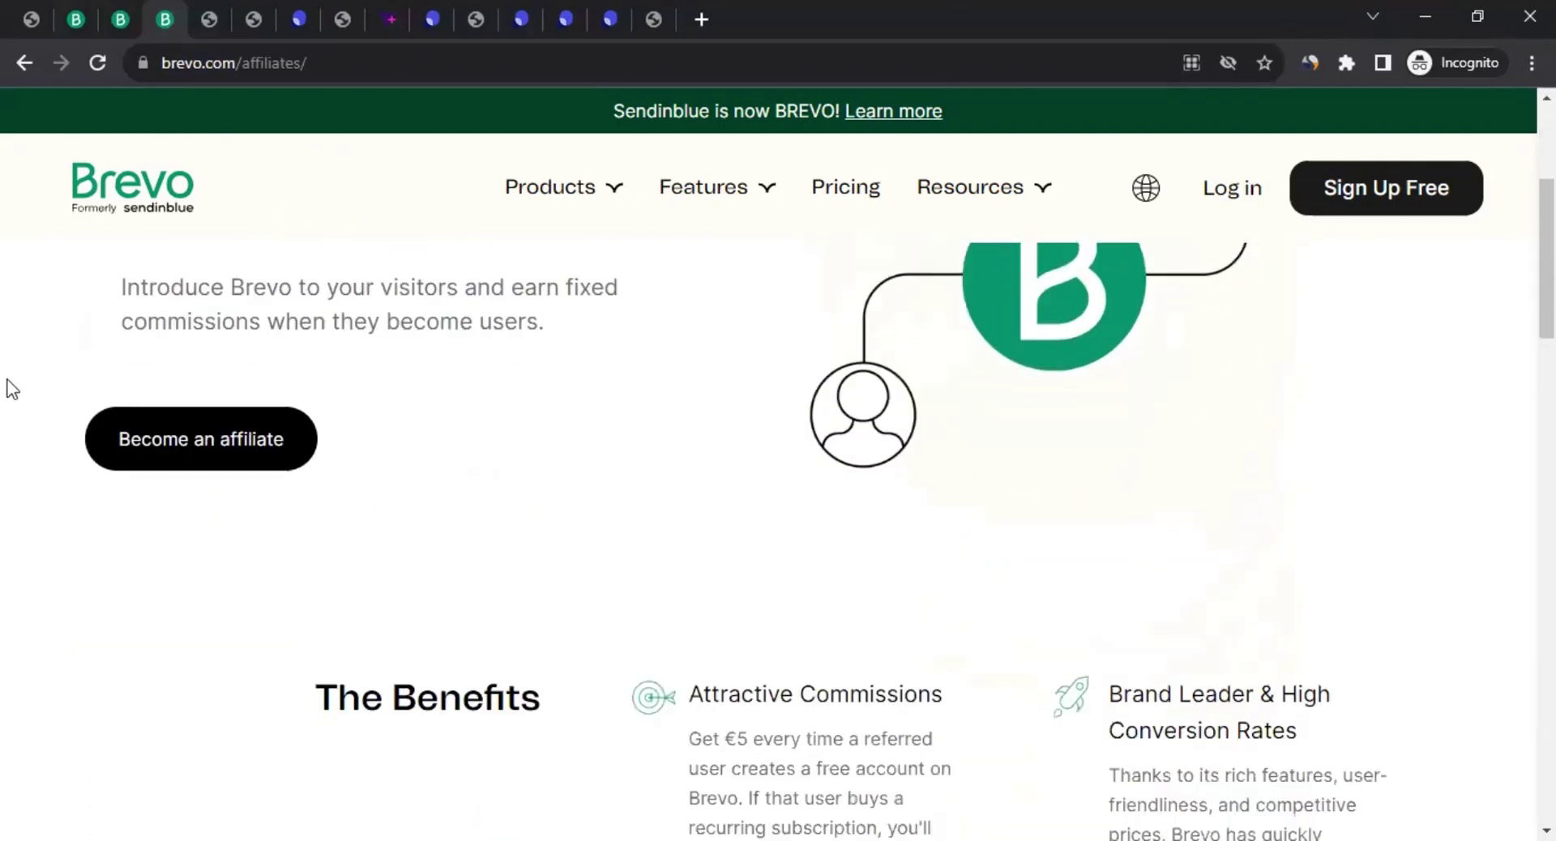
{"action": "scroll", "coordinate": [9, 388], "scroll_direction": "up", "scroll_amount": 4}
{"action": "scroll", "coordinate": [10, 387], "scroll_direction": "down", "scroll_amount": 5}
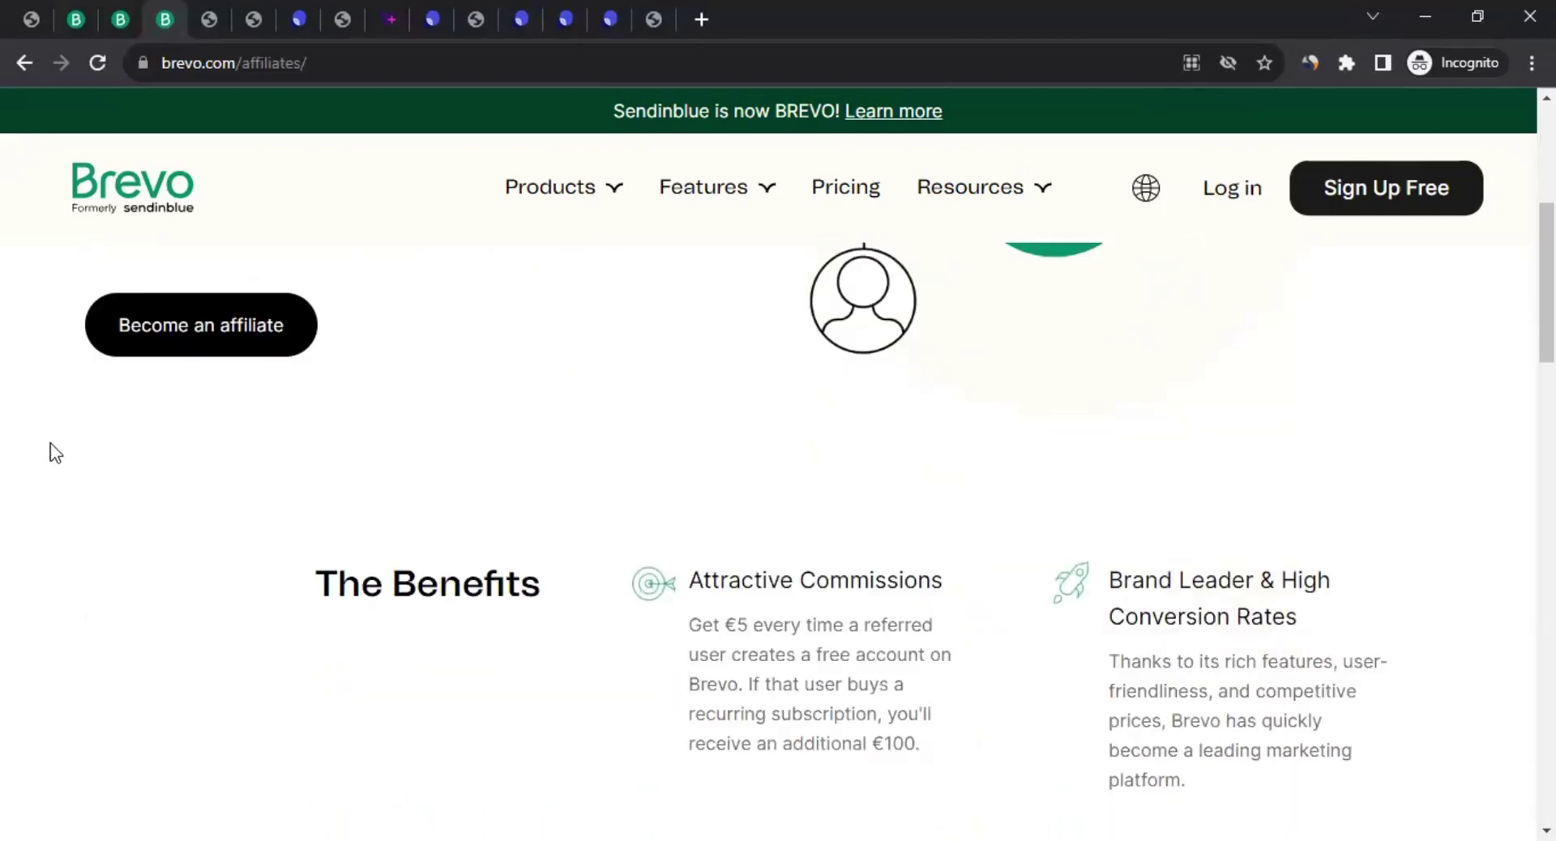
{"action": "scroll", "coordinate": [428, 535], "scroll_direction": "down", "scroll_amount": 3}
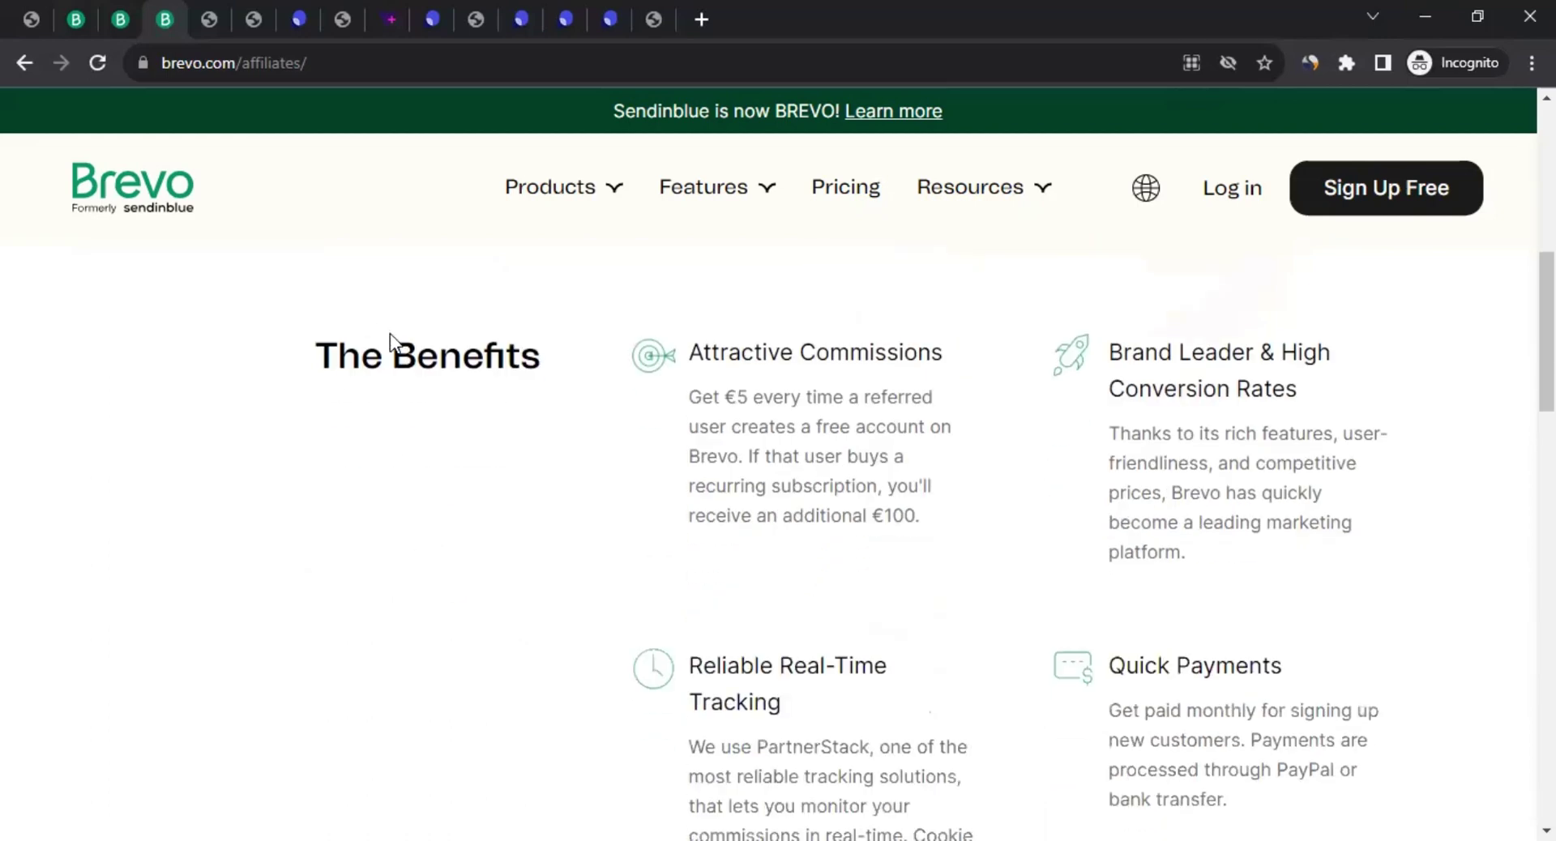
{"action": "left_click_drag", "start_coordinate": [690, 353], "coordinate": [930, 355]}
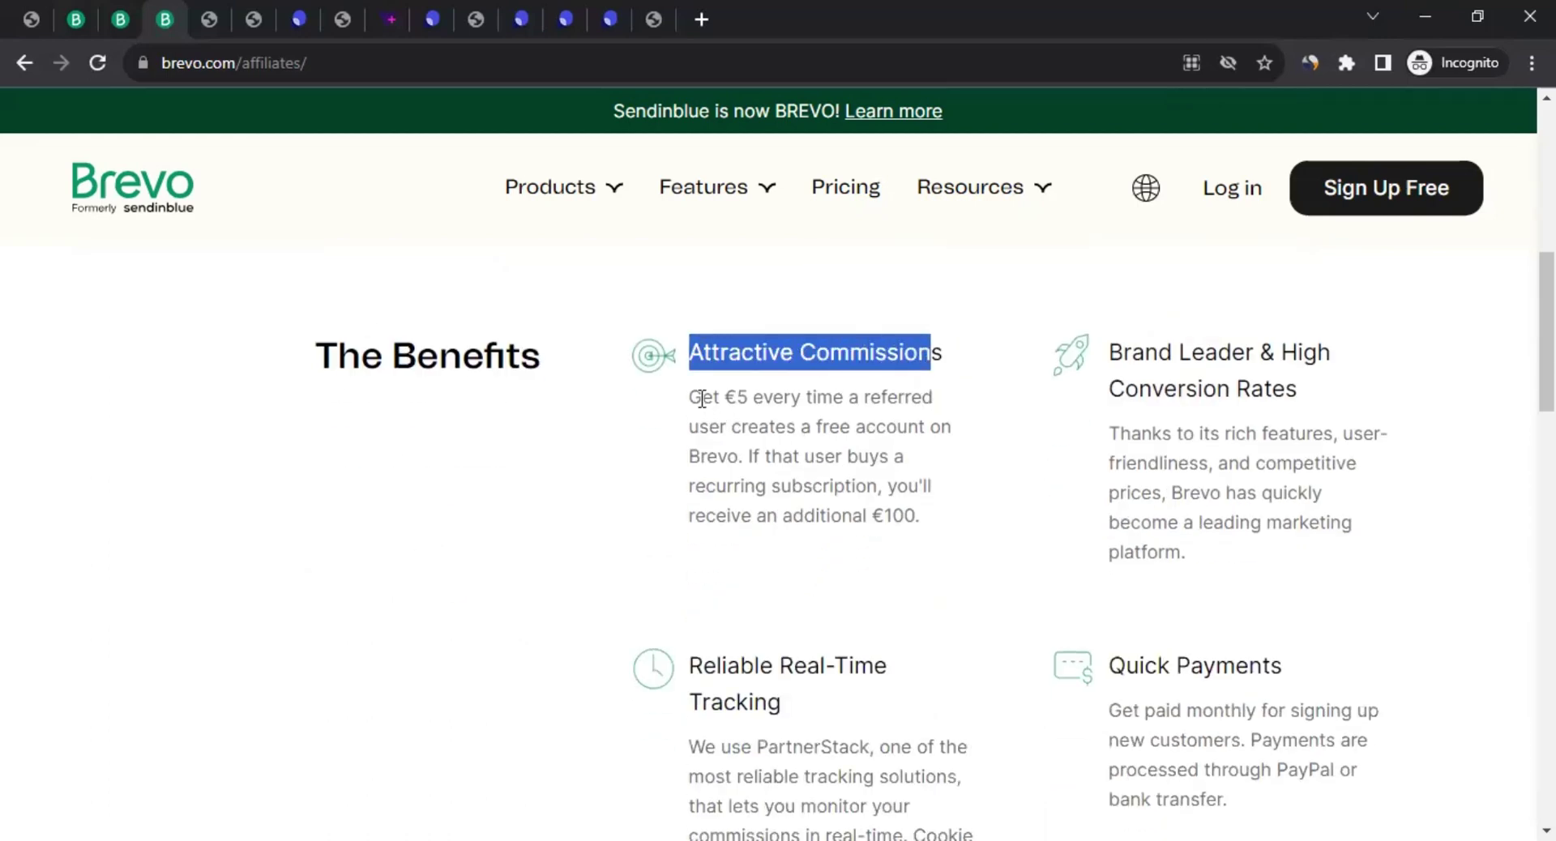
{"action": "left_click_drag", "start_coordinate": [702, 398], "coordinate": [906, 397]}
{"action": "left_click_drag", "start_coordinate": [700, 430], "coordinate": [884, 426]}
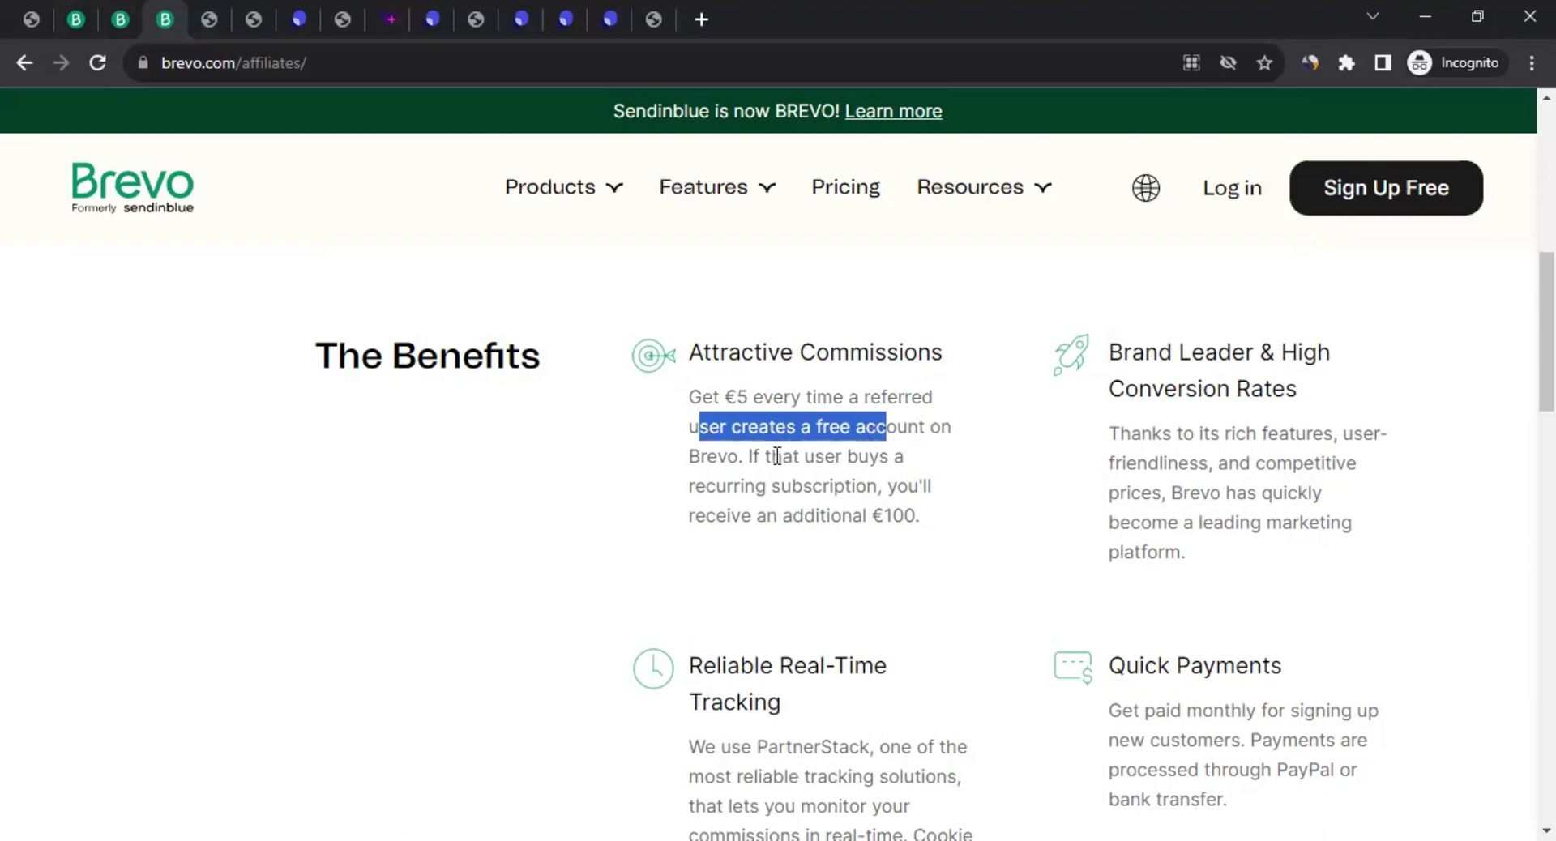
{"action": "left_click", "coordinate": [730, 452]}
{"action": "left_click_drag", "start_coordinate": [739, 459], "coordinate": [688, 397]}
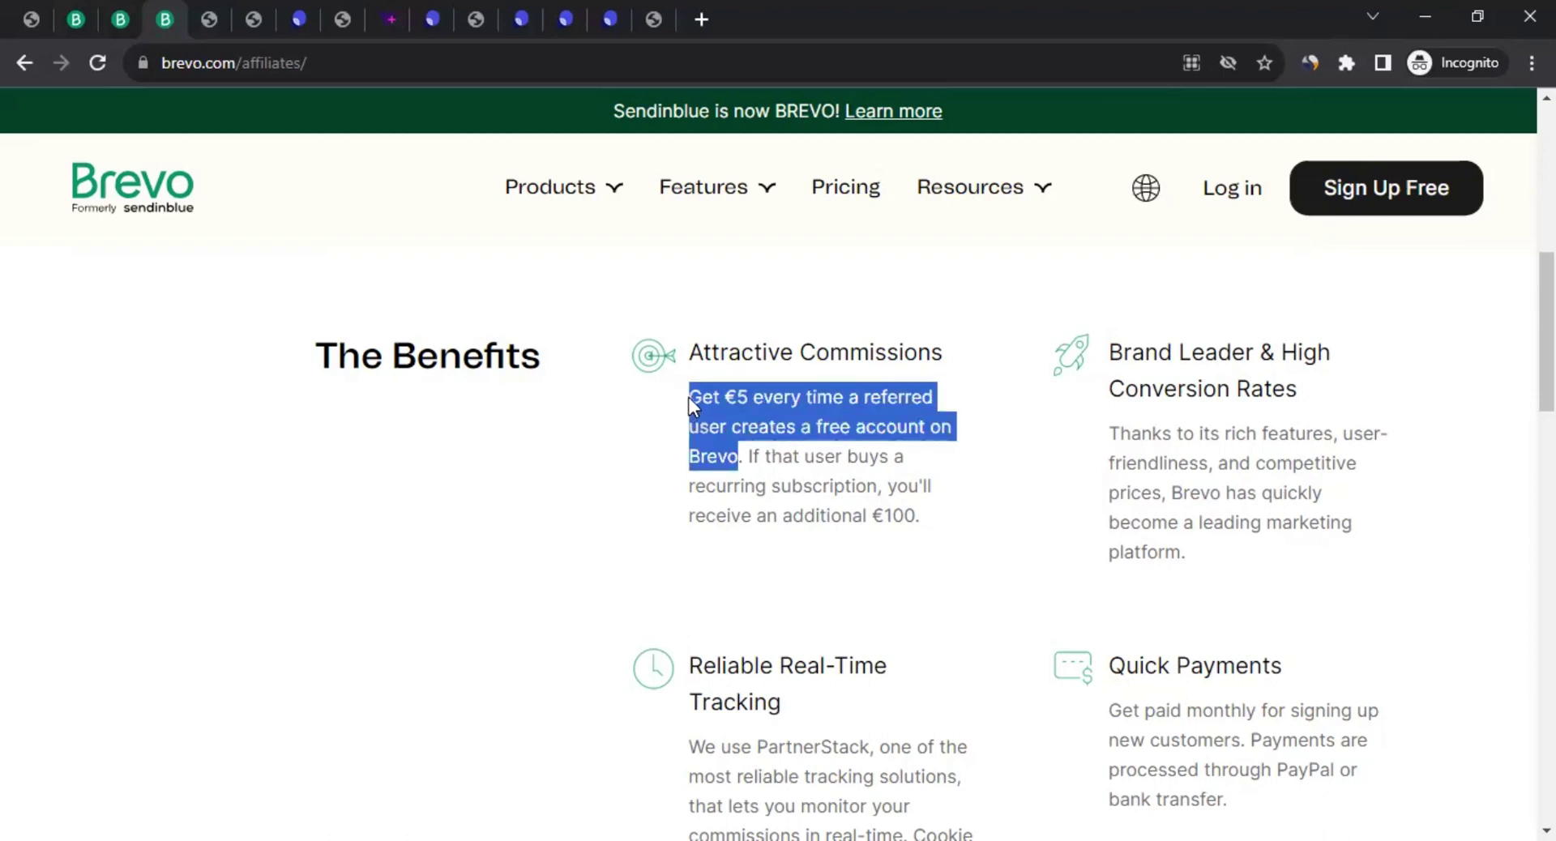
{"action": "left_click", "coordinate": [631, 463]}
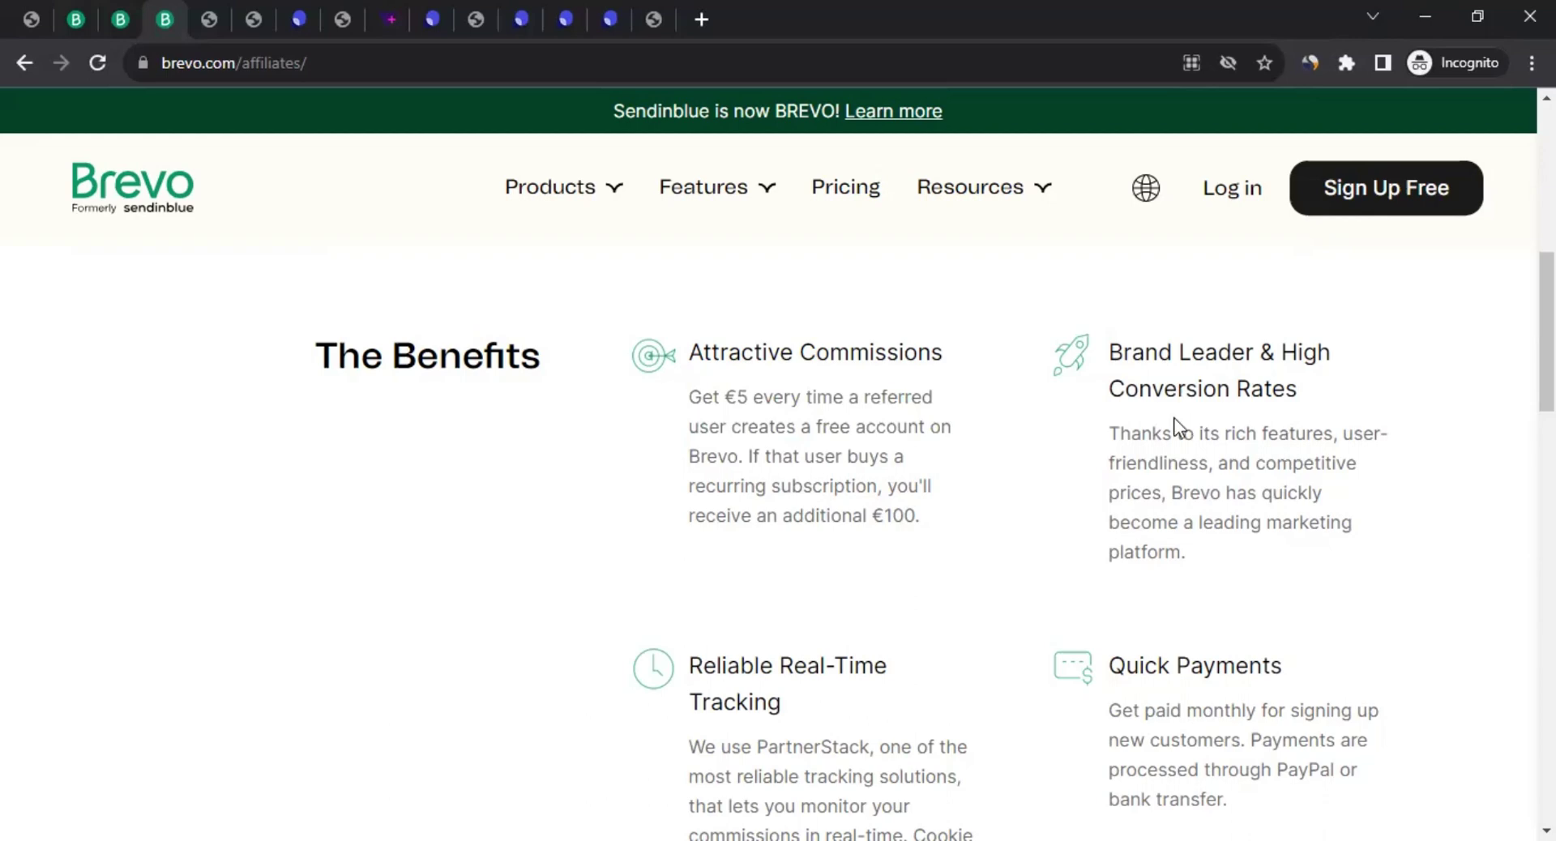
Review the affiliate benefits on brand and conversion rates, real-time tracking and quick payments
{"action": "left_click_drag", "start_coordinate": [1125, 352], "coordinate": [1306, 392]}
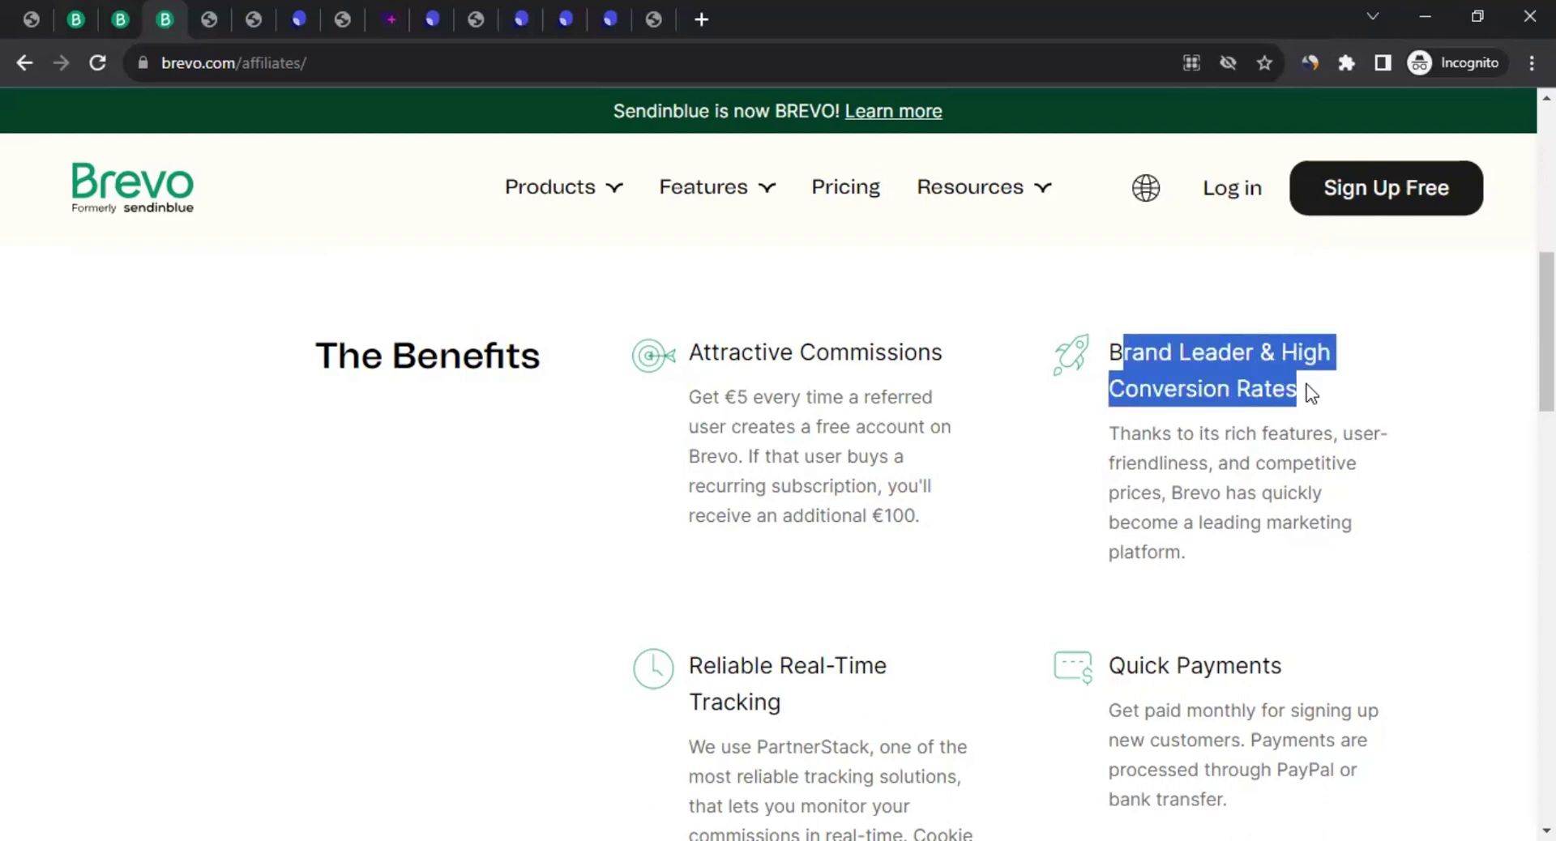
{"action": "left_click", "coordinate": [475, 602]}
{"action": "scroll", "coordinate": [946, 411], "scroll_direction": "down", "scroll_amount": 3}
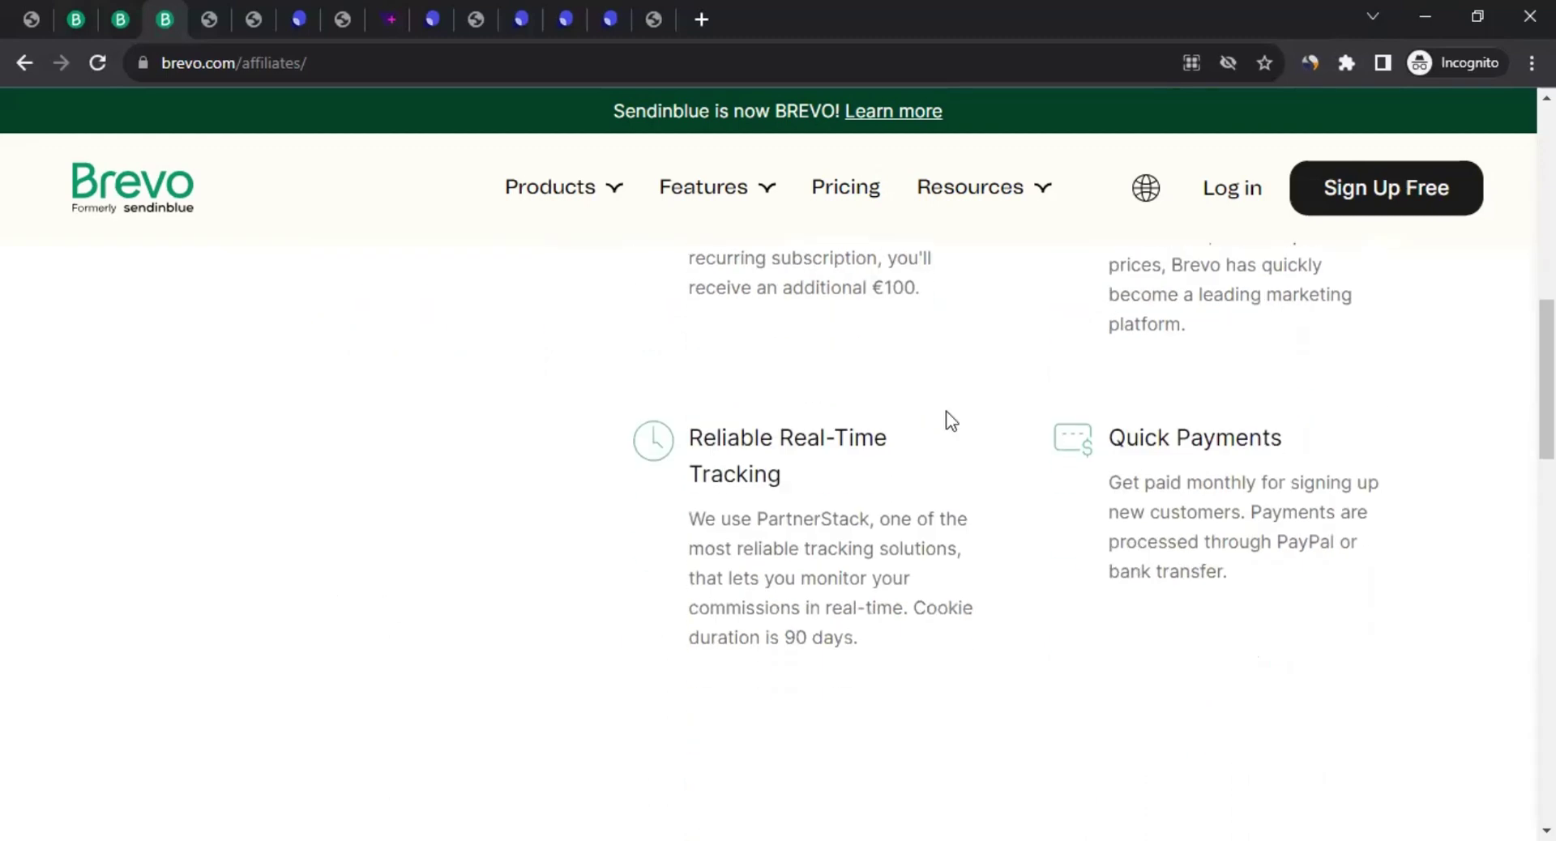
{"action": "left_click_drag", "start_coordinate": [727, 436], "coordinate": [873, 439]}
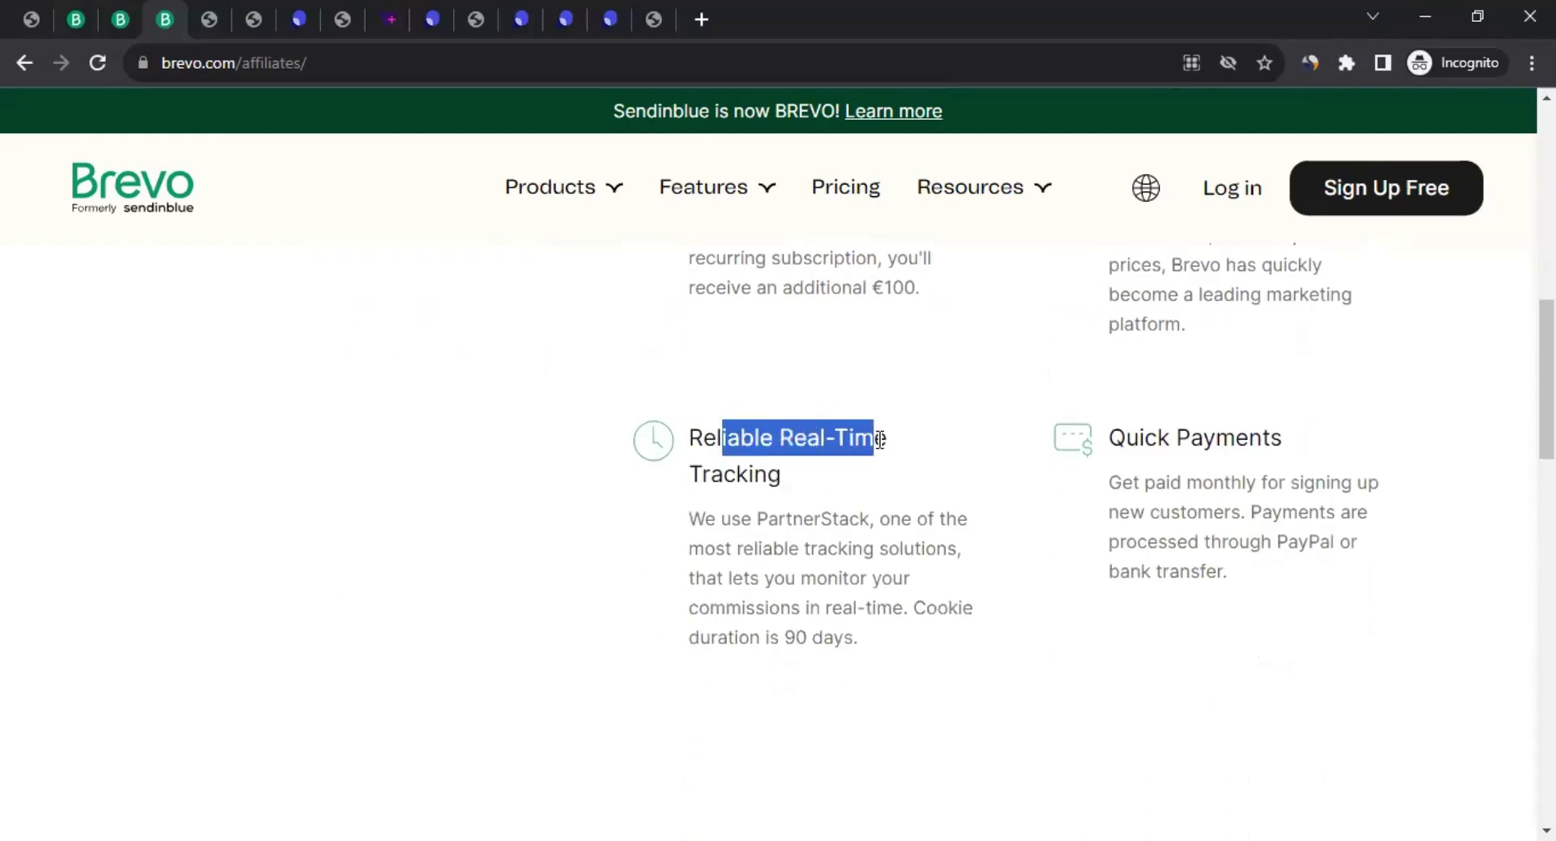
{"action": "left_click_drag", "start_coordinate": [1160, 437], "coordinate": [1307, 445]}
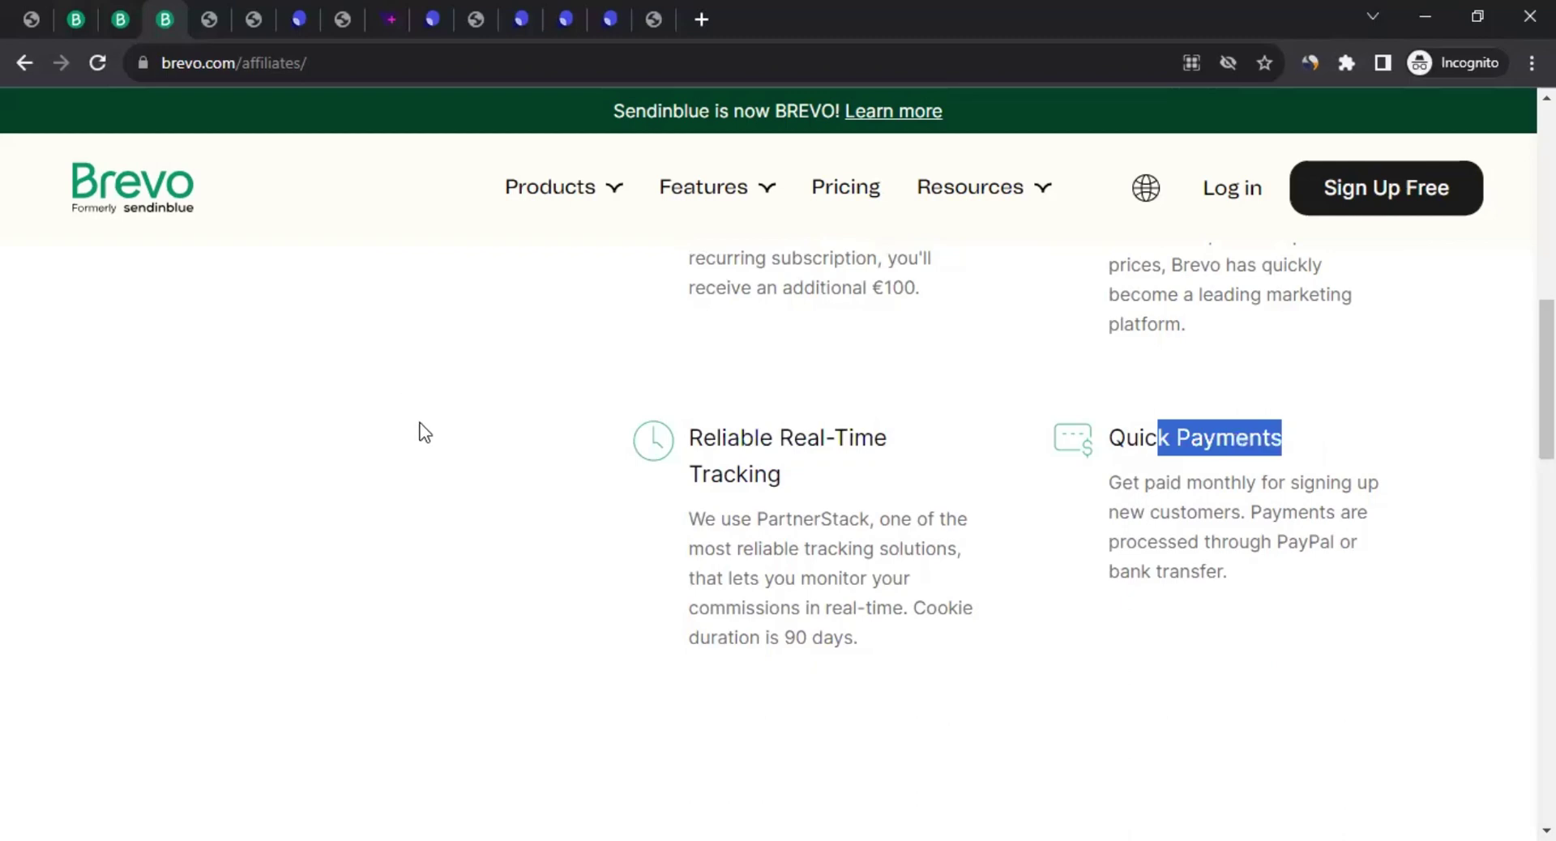
Read the FAQ answer explaining how the affiliate program works
{"action": "scroll", "coordinate": [419, 432], "scroll_direction": "down", "scroll_amount": 10}
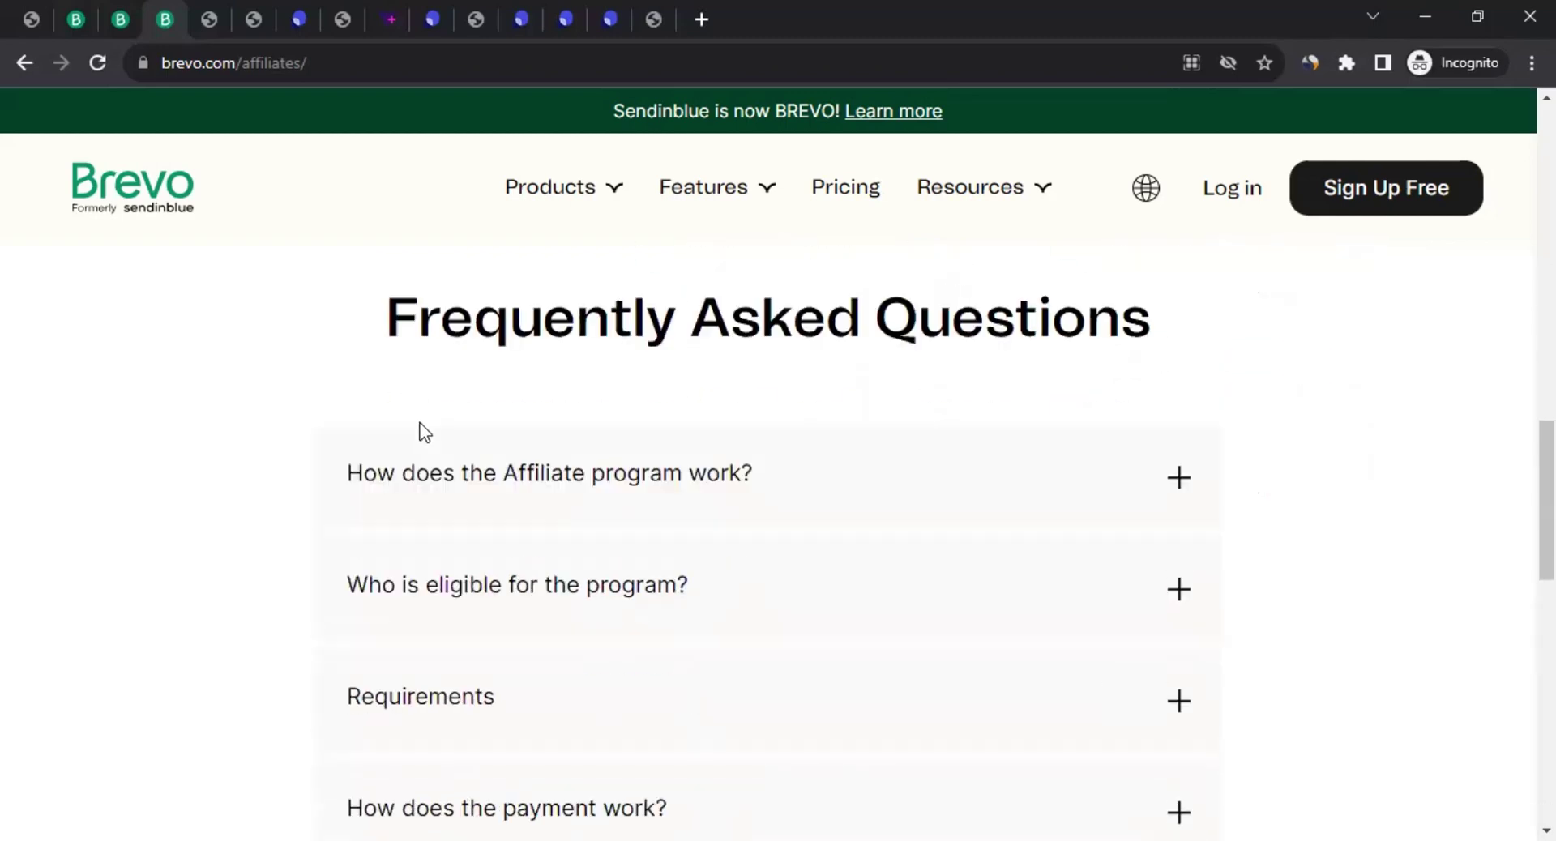
{"action": "scroll", "coordinate": [321, 475], "scroll_direction": "up", "scroll_amount": 1}
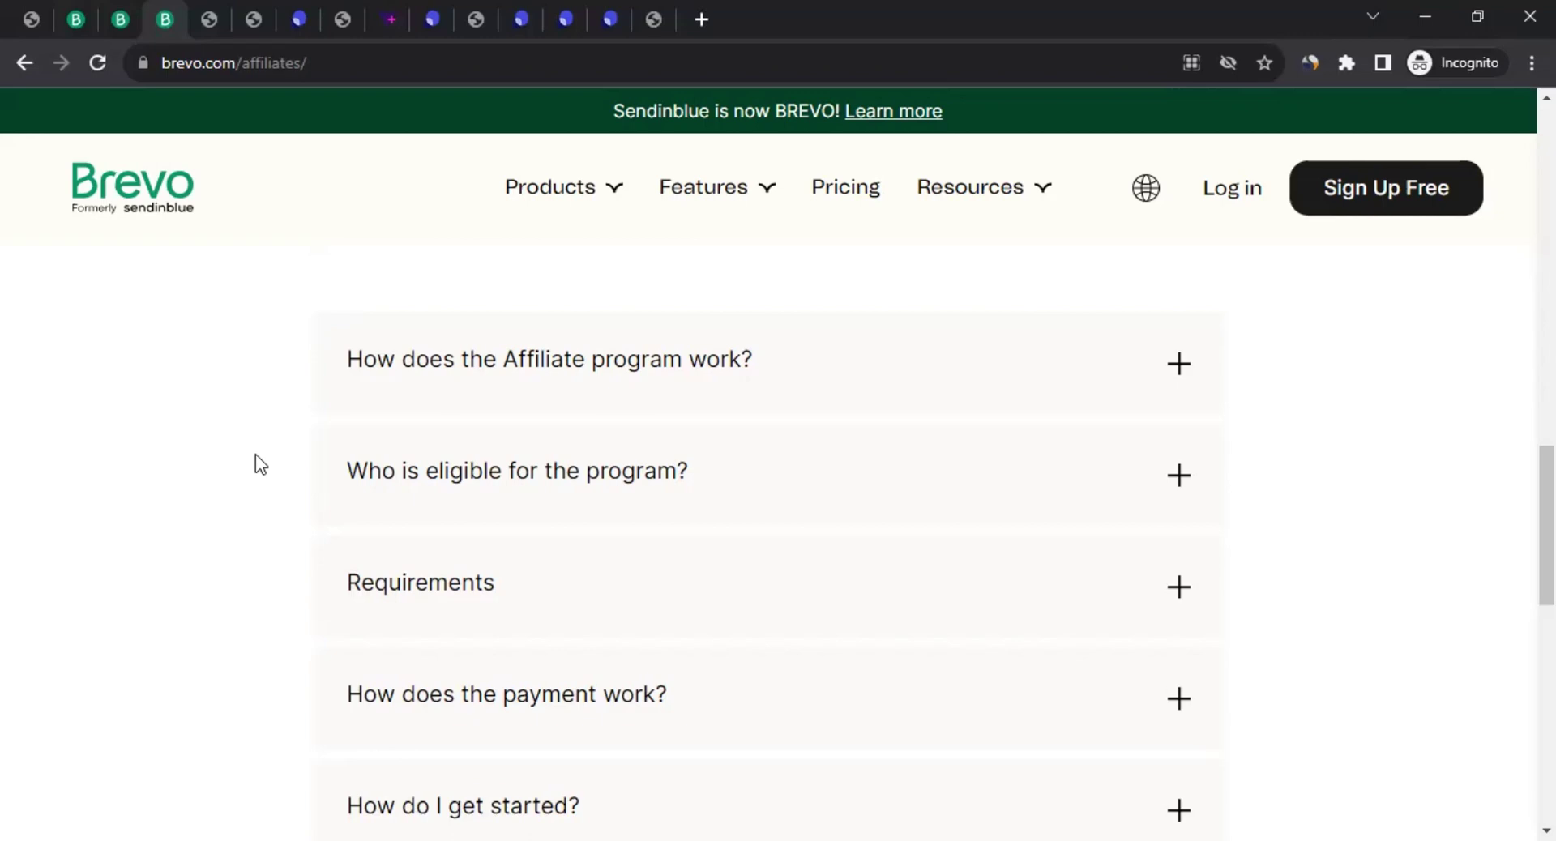
{"action": "left_click", "coordinate": [554, 375]}
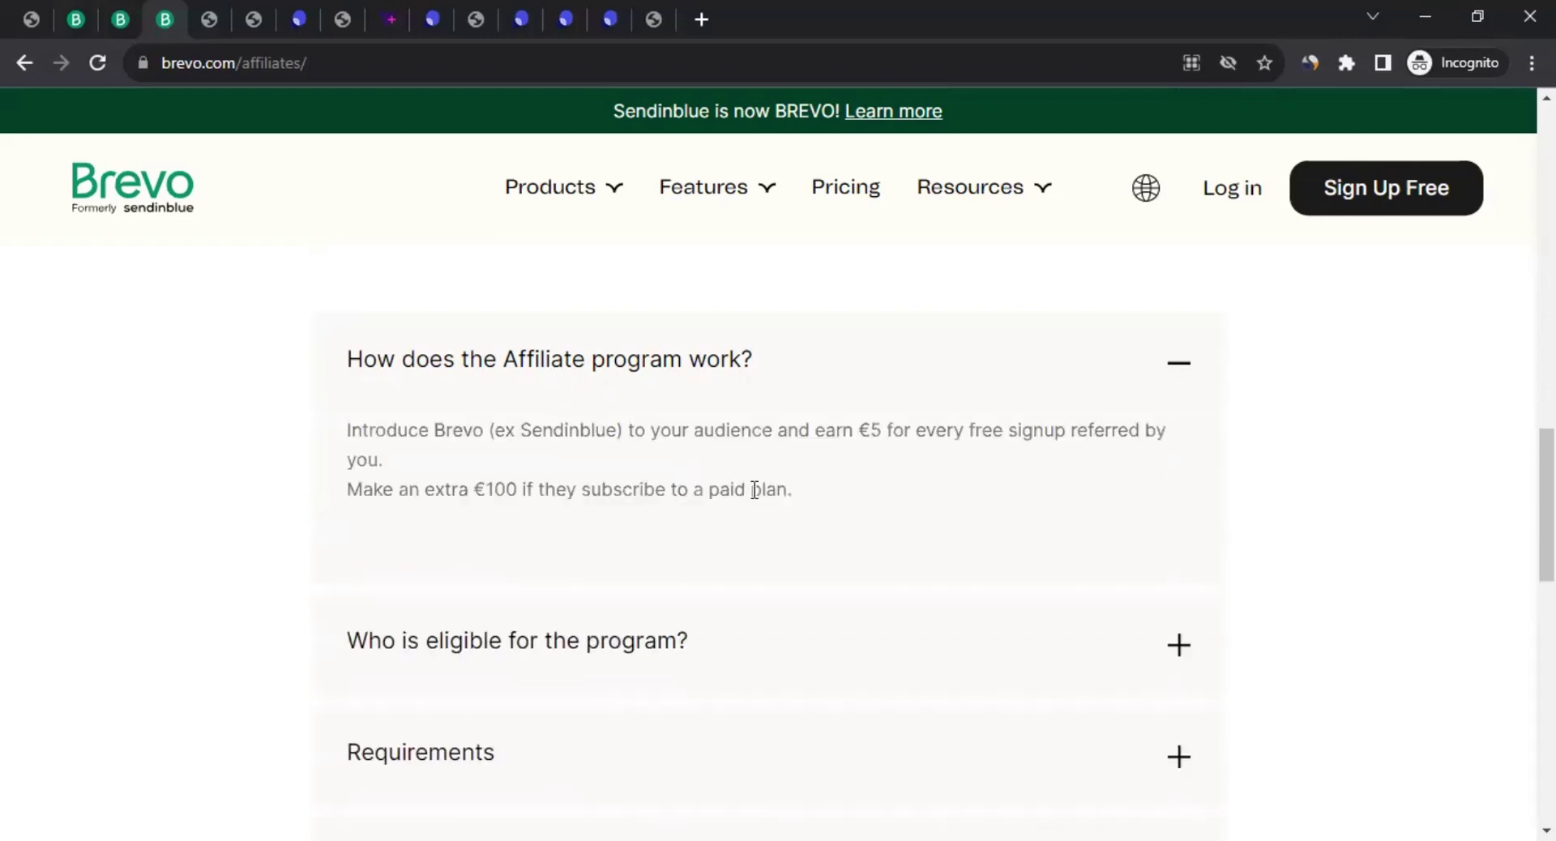
{"action": "left_click_drag", "start_coordinate": [790, 505], "coordinate": [326, 440]}
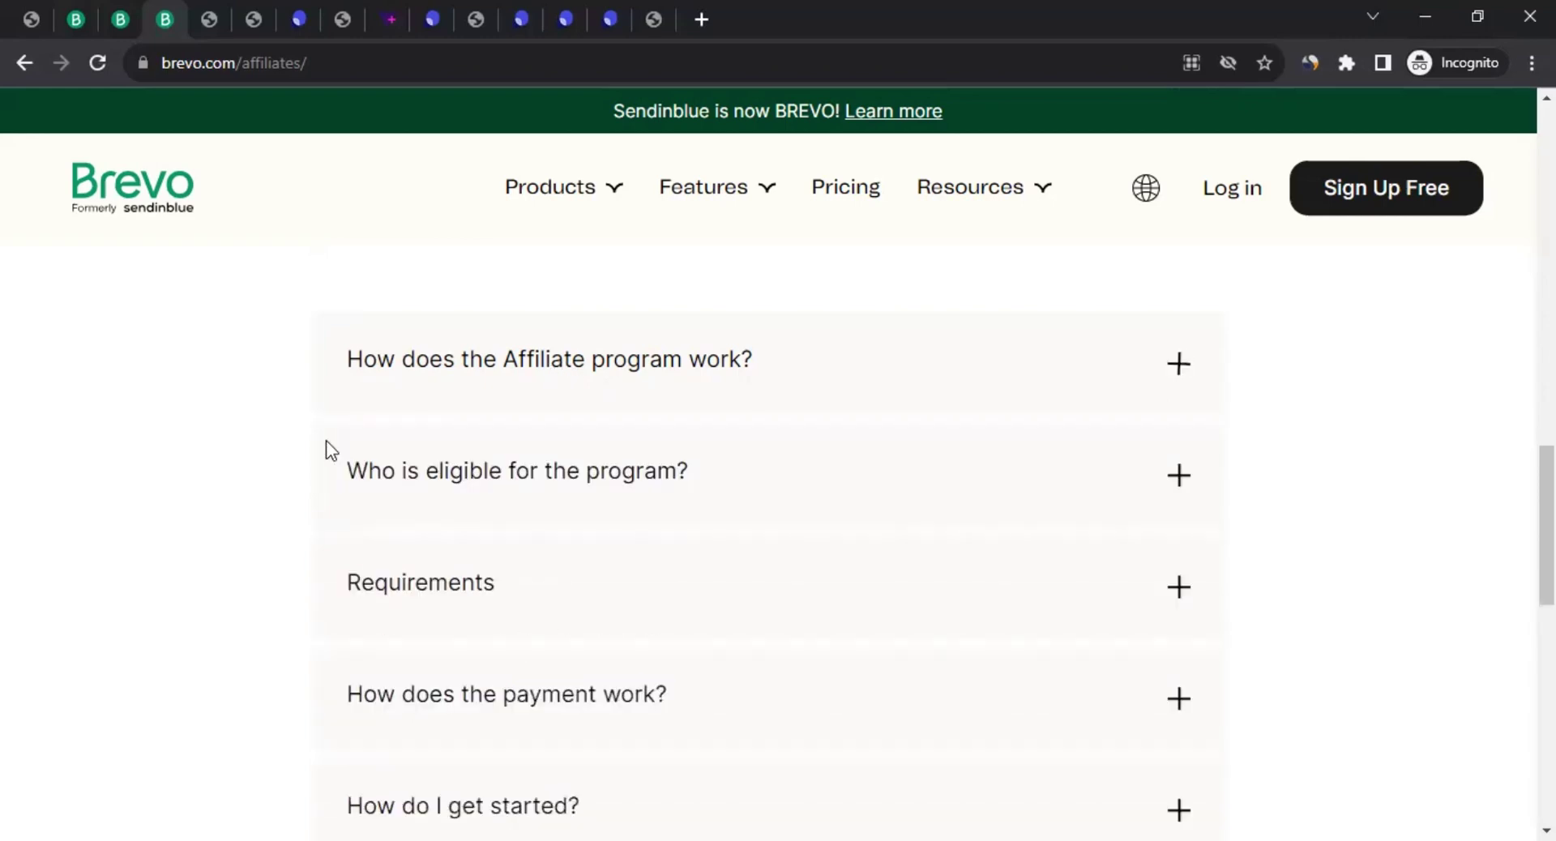
Check who is eligible for the affiliate program in the FAQ
{"action": "scroll", "coordinate": [326, 434], "scroll_direction": "down", "scroll_amount": 1}
{"action": "left_click", "coordinate": [430, 366]}
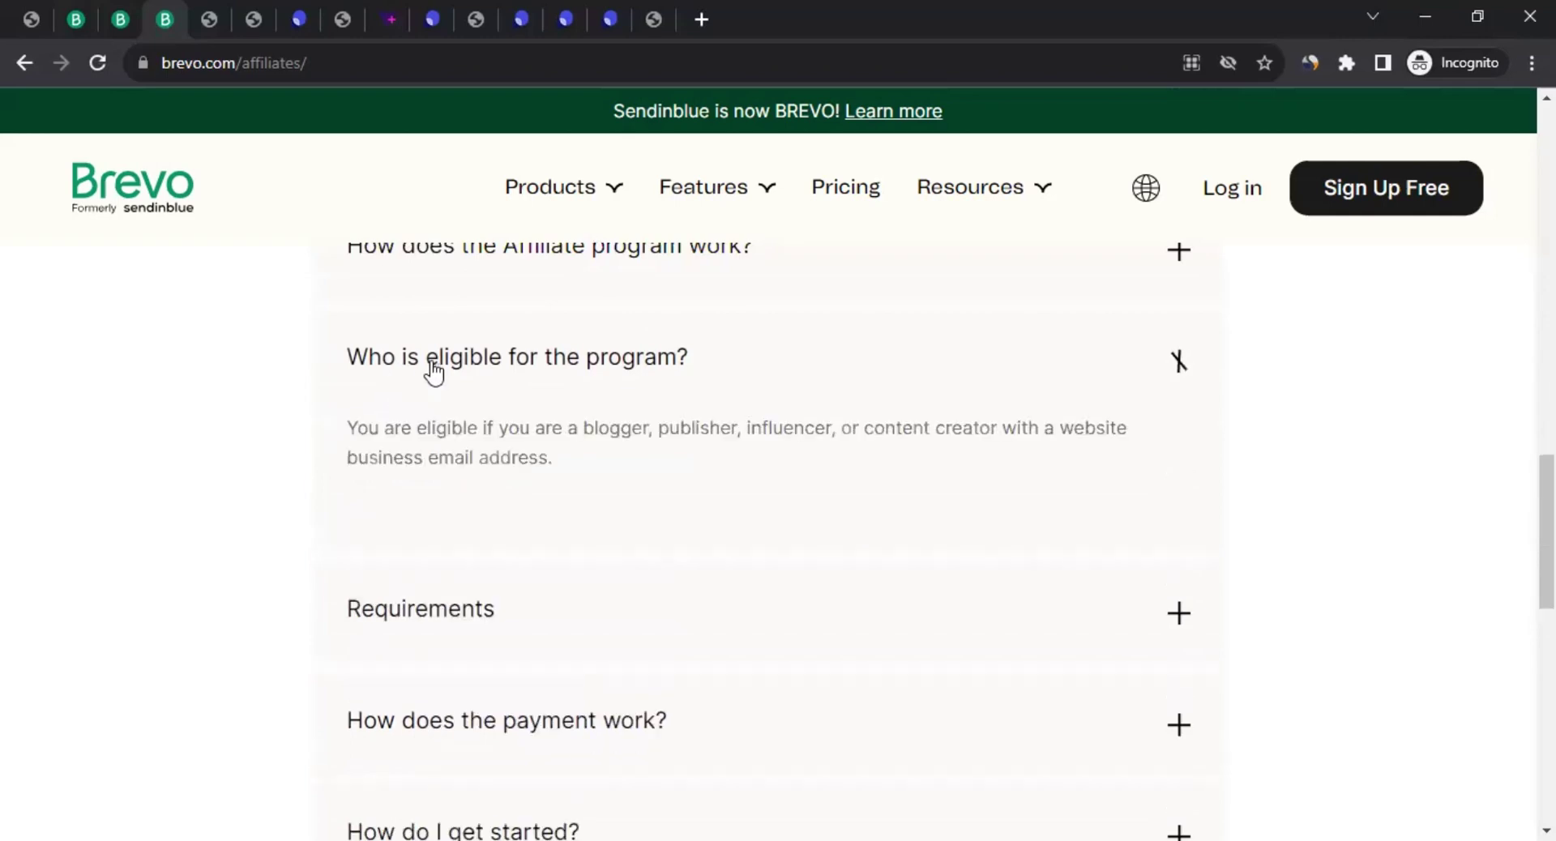
{"action": "scroll", "coordinate": [266, 415], "scroll_direction": "down", "scroll_amount": 1}
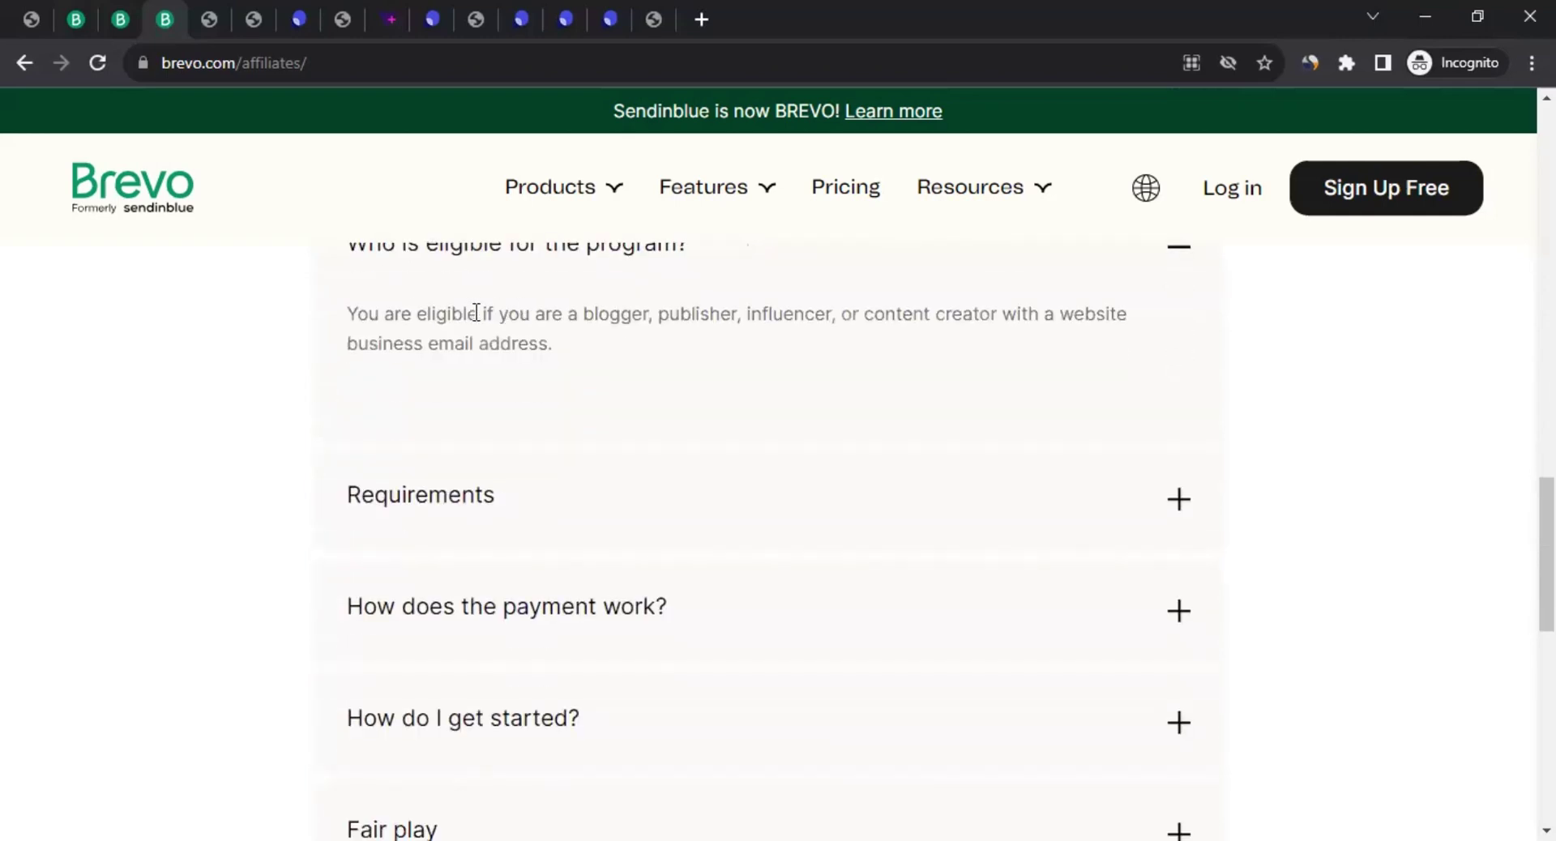
{"action": "double_click", "coordinate": [514, 314]}
{"action": "left_click_drag", "start_coordinate": [584, 318], "coordinate": [601, 326]}
{"action": "left_click", "coordinate": [559, 284]}
Read the application rules in the FAQ's Requirements entry
{"action": "scroll", "coordinate": [536, 402], "scroll_direction": "down", "scroll_amount": 3}
{"action": "left_click", "coordinate": [503, 288]}
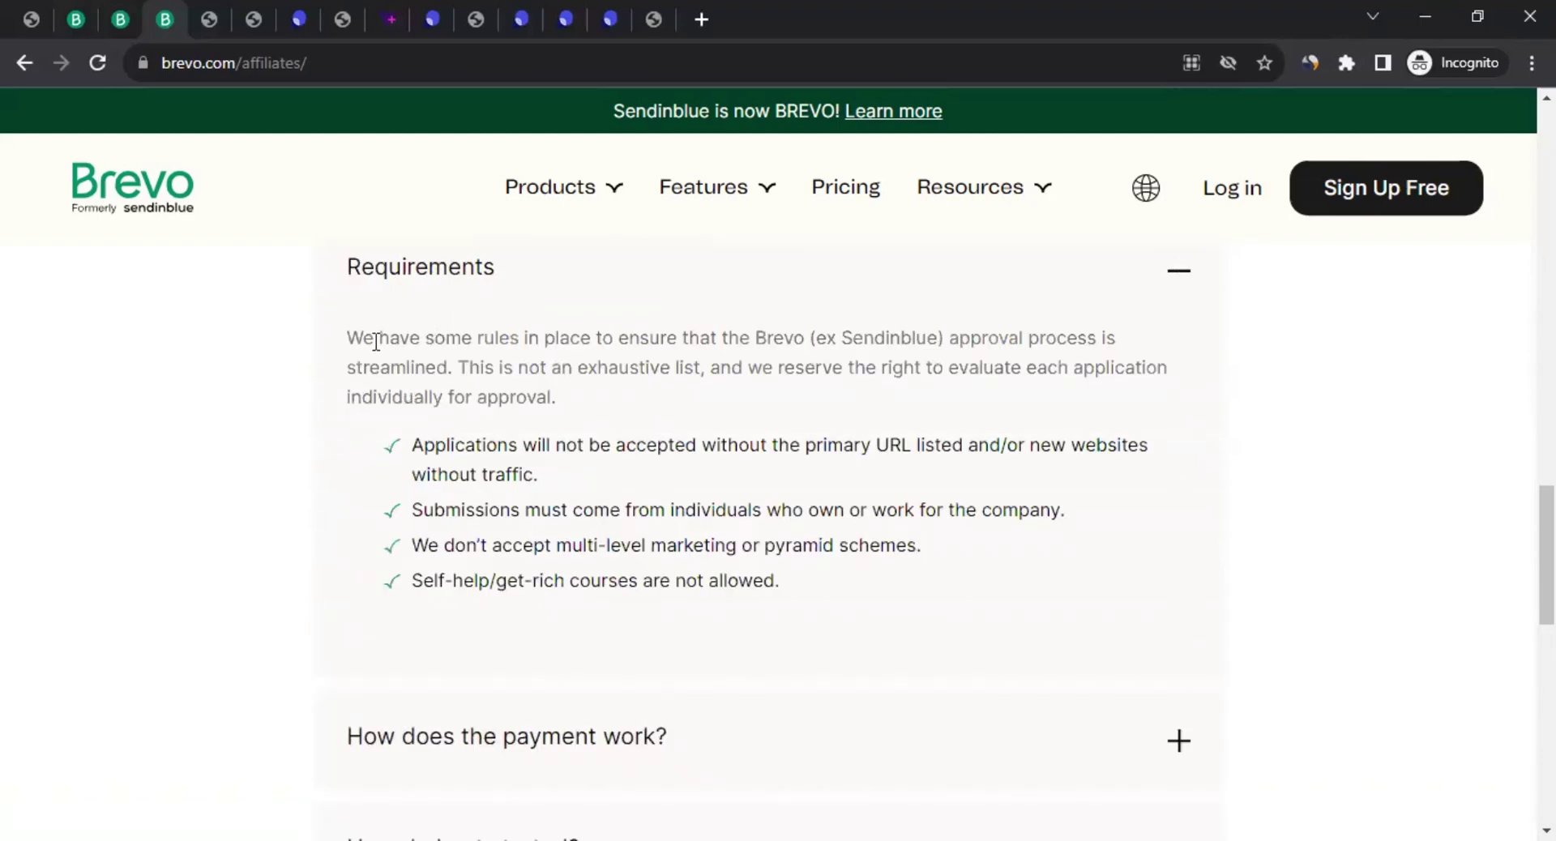
{"action": "left_click_drag", "start_coordinate": [375, 338], "coordinate": [940, 351]}
{"action": "left_click", "coordinate": [710, 283]}
{"action": "scroll", "coordinate": [46, 523], "scroll_direction": "down", "scroll_amount": 1}
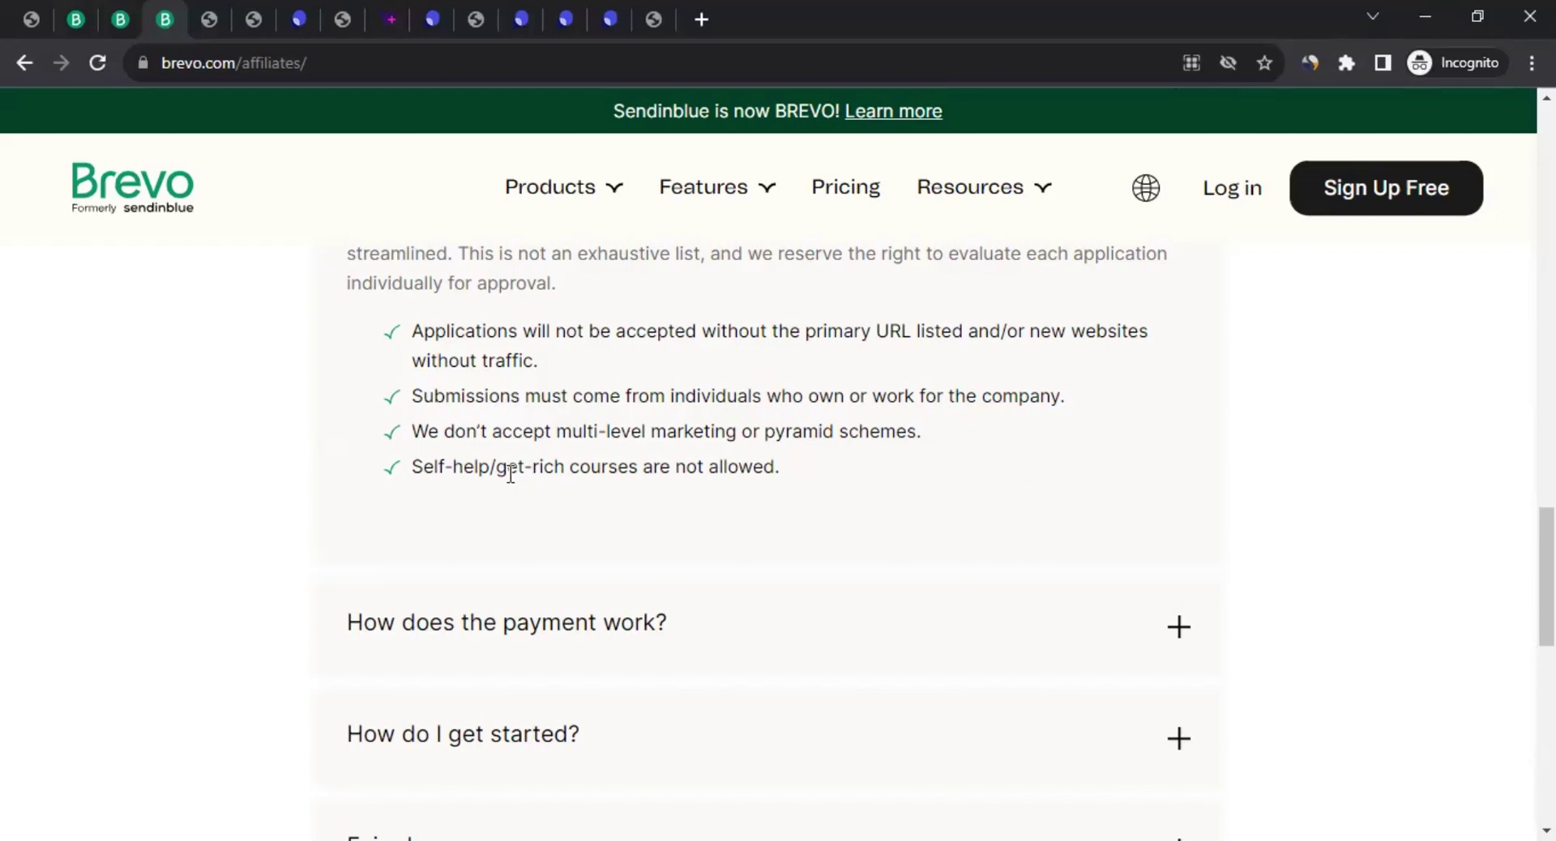
Read the FAQ answers on how to get started and on fair play
{"action": "scroll", "coordinate": [469, 410], "scroll_direction": "down", "scroll_amount": 3}
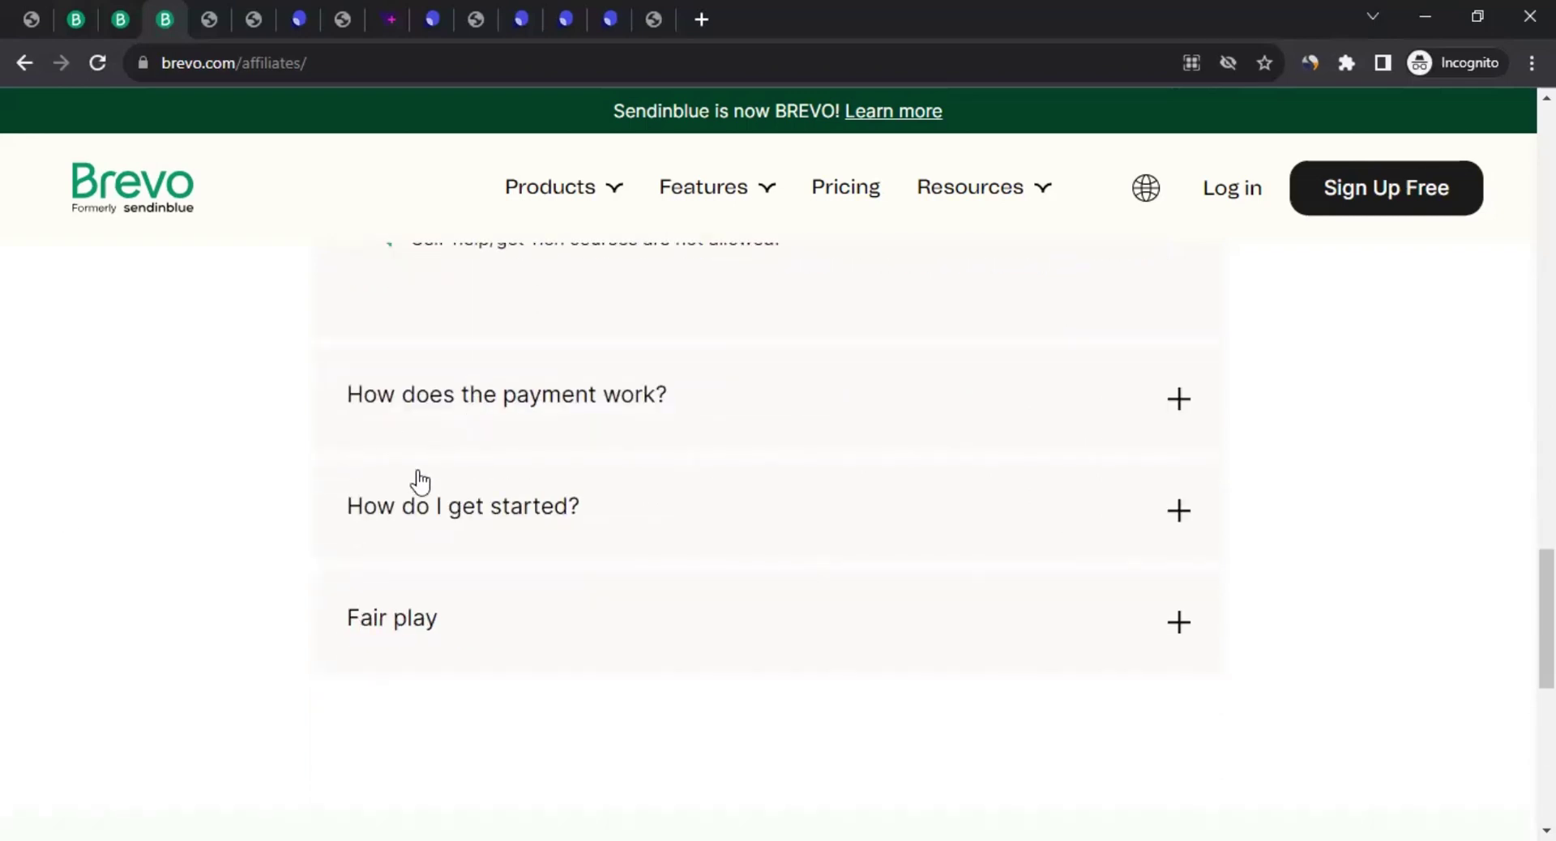
{"action": "left_click", "coordinate": [417, 504]}
{"action": "scroll", "coordinate": [272, 515], "scroll_direction": "down", "scroll_amount": 3}
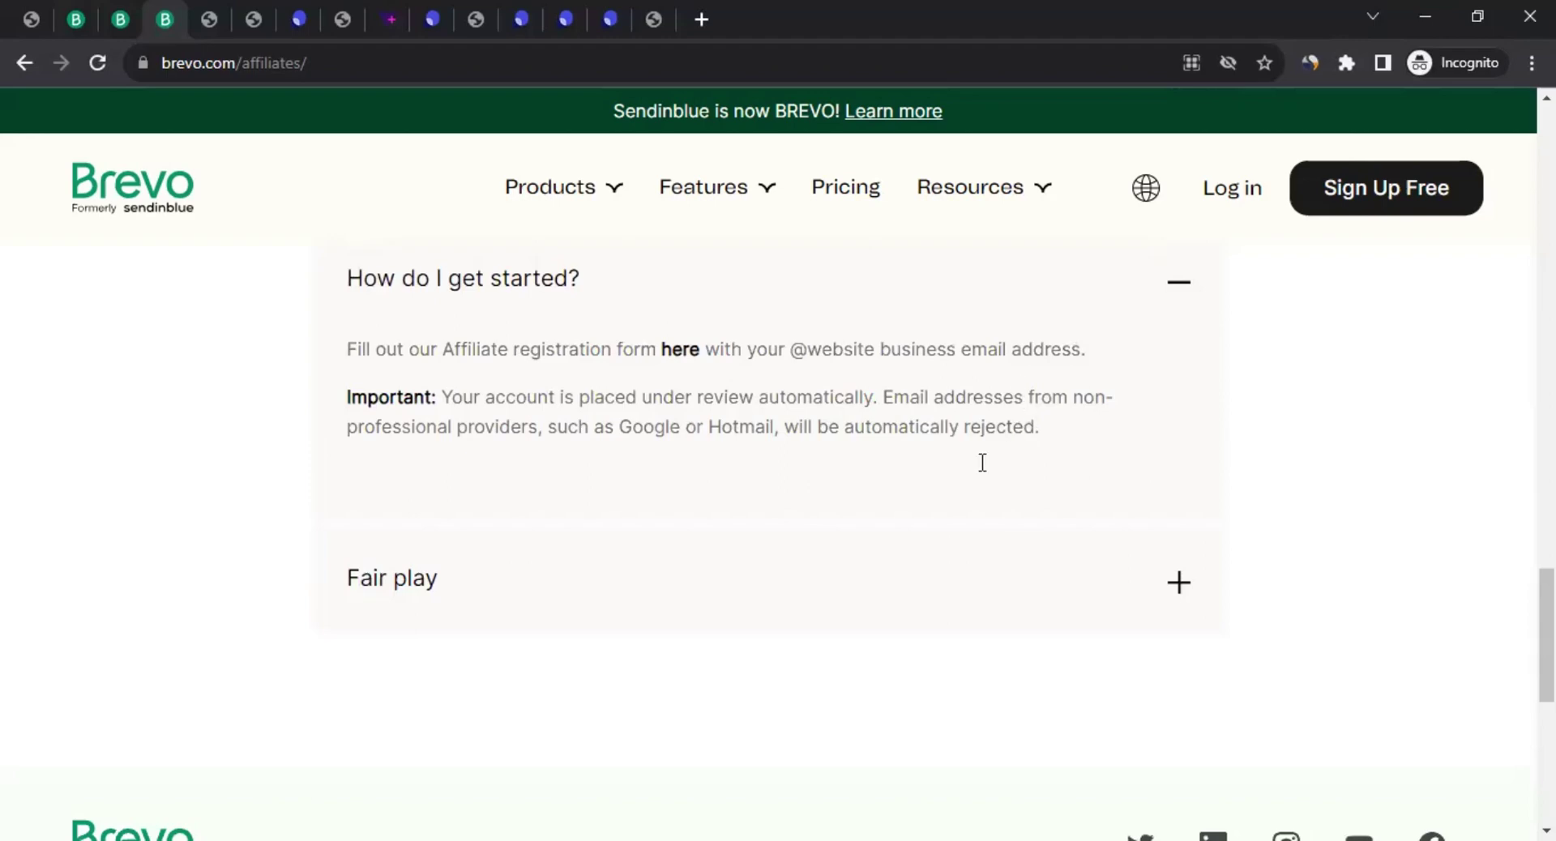
{"action": "scroll", "coordinate": [445, 629], "scroll_direction": "down", "scroll_amount": 1}
{"action": "left_click", "coordinate": [448, 478]}
{"action": "scroll", "coordinate": [220, 496], "scroll_direction": "down", "scroll_amount": 1}
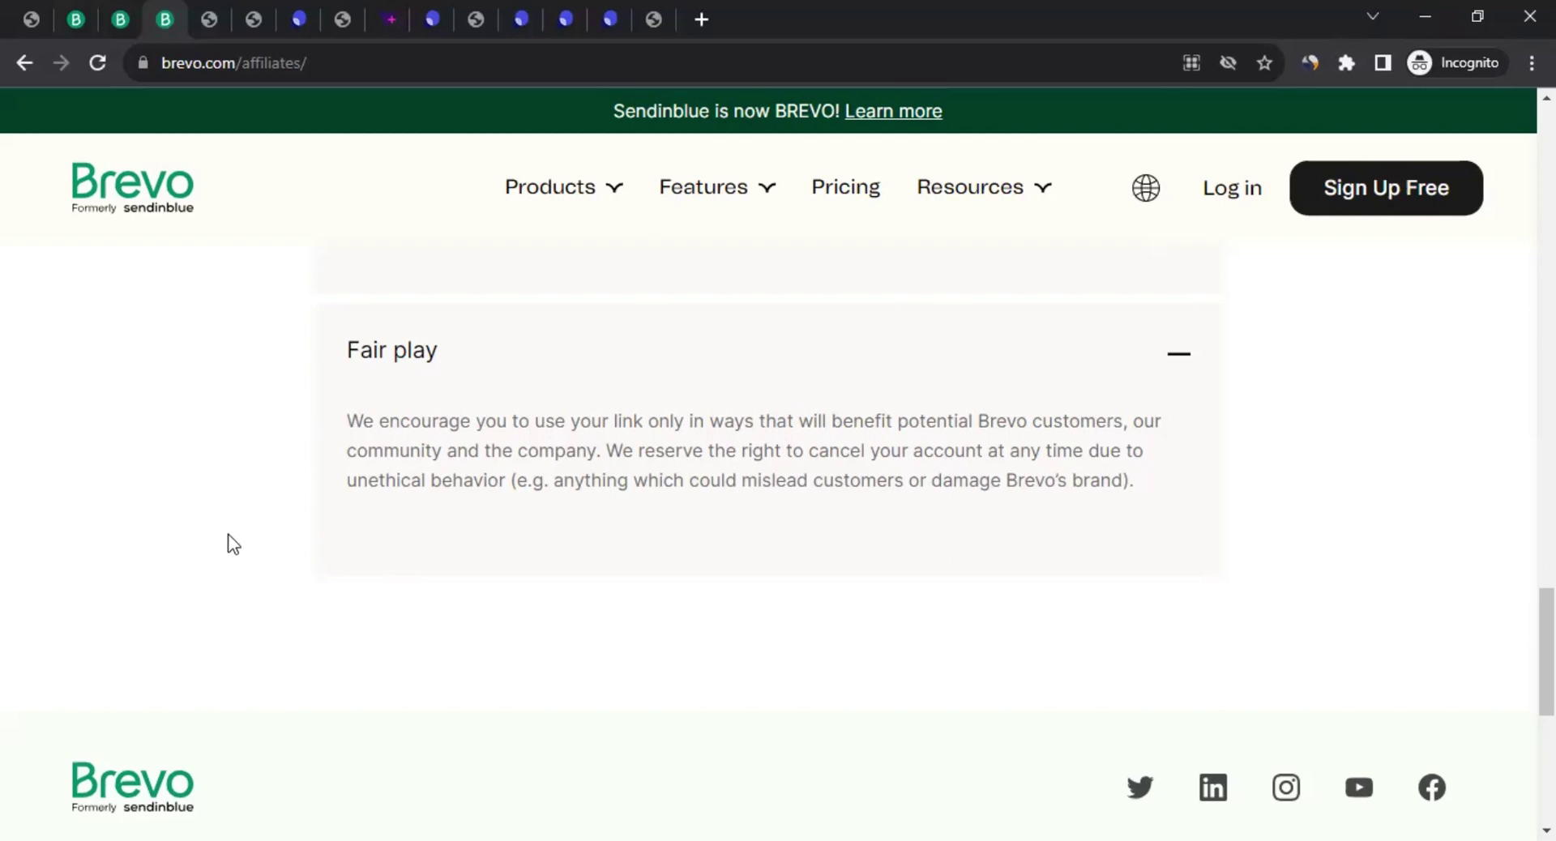
Open the Brevo affiliate application form from the affiliate program page
{"action": "scroll", "coordinate": [227, 533], "scroll_direction": "up", "scroll_amount": 20}
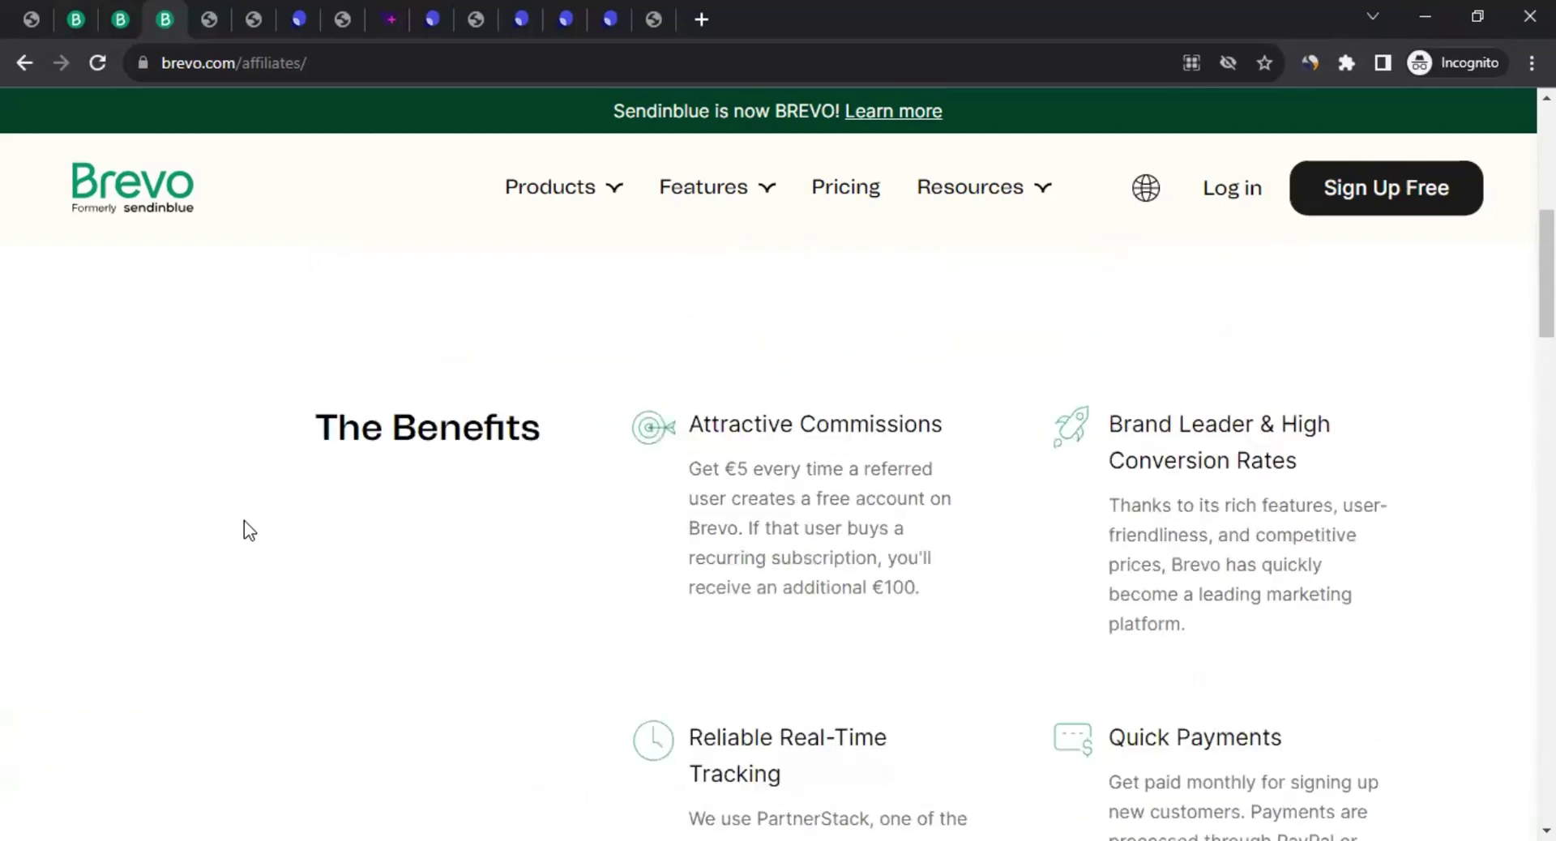
{"action": "scroll", "coordinate": [233, 493], "scroll_direction": "down", "scroll_amount": 3}
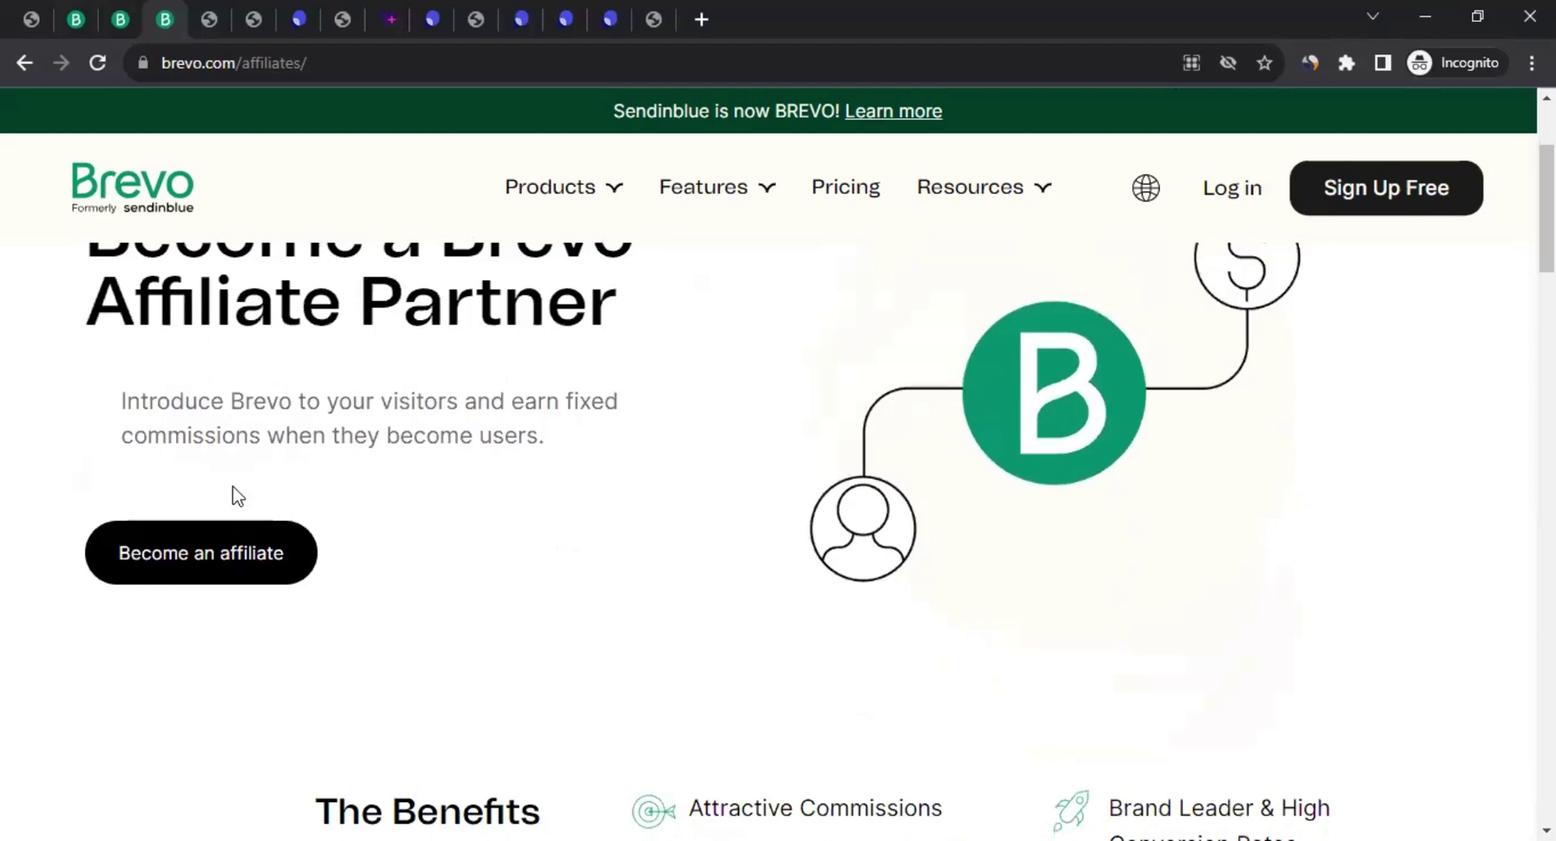
{"action": "left_click", "coordinate": [203, 556]}
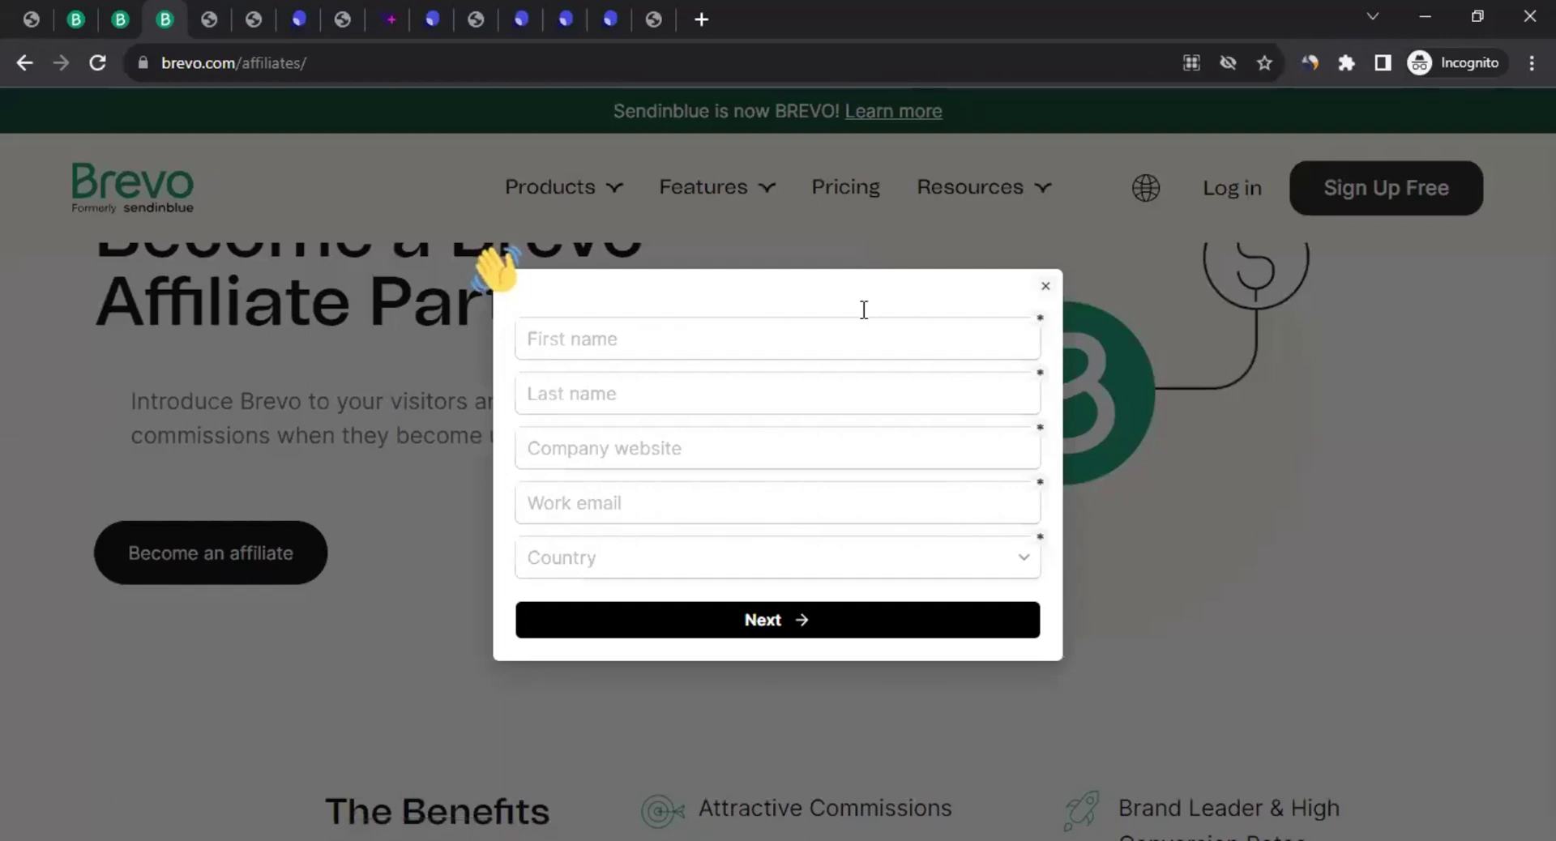
Enter the applicant's first and last name in the affiliate application form
{"action": "left_click", "coordinate": [620, 335]}
{"action": "type", "text": "John"}
{"action": "key", "text": "Tab"}
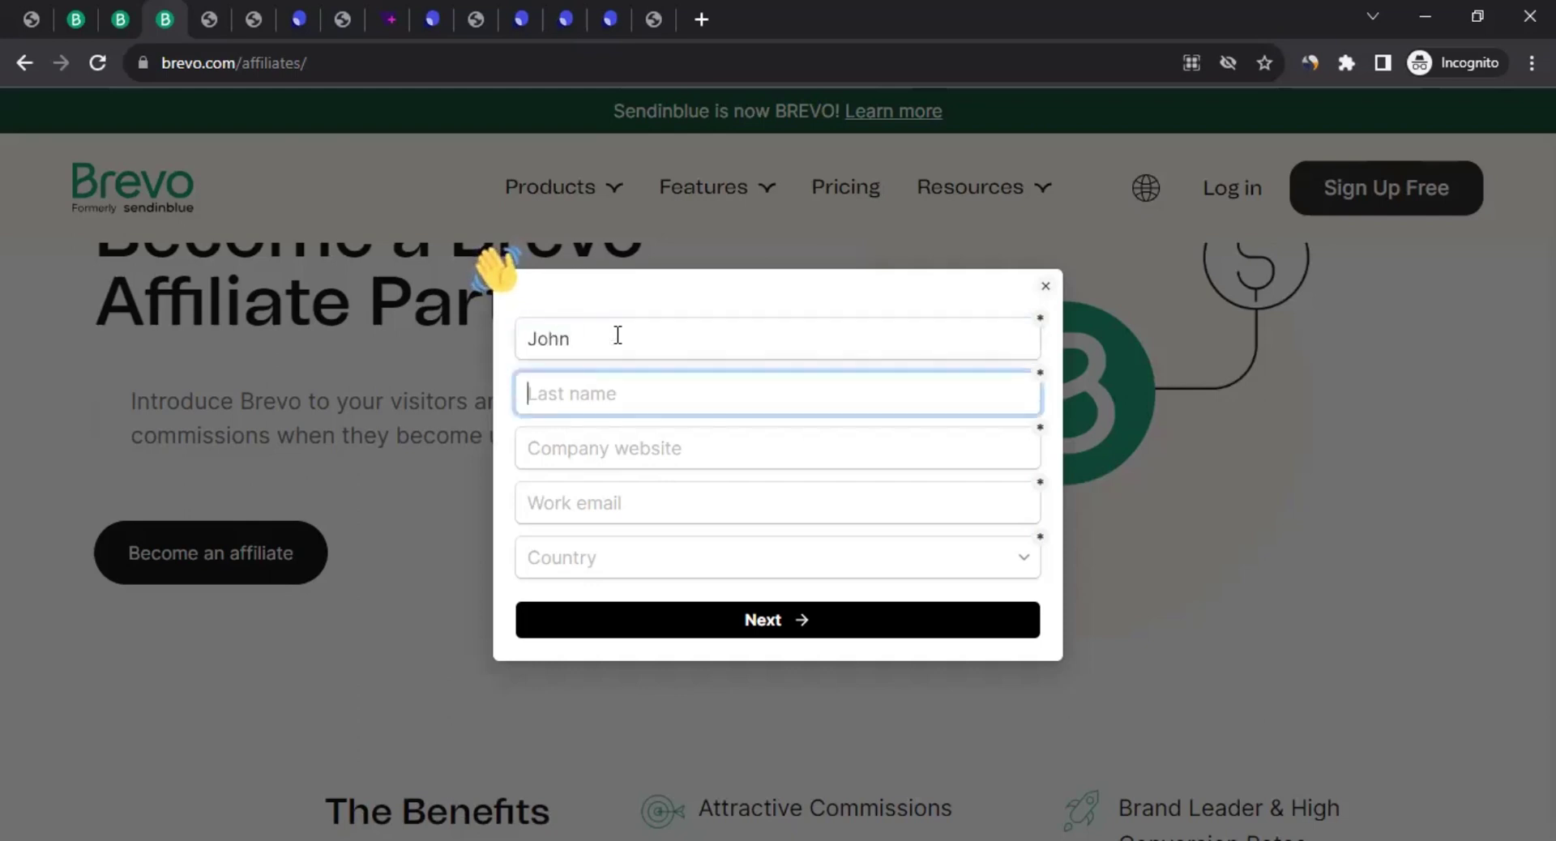
{"action": "type", "text": "LNU"}
{"action": "left_click", "coordinate": [597, 452]}
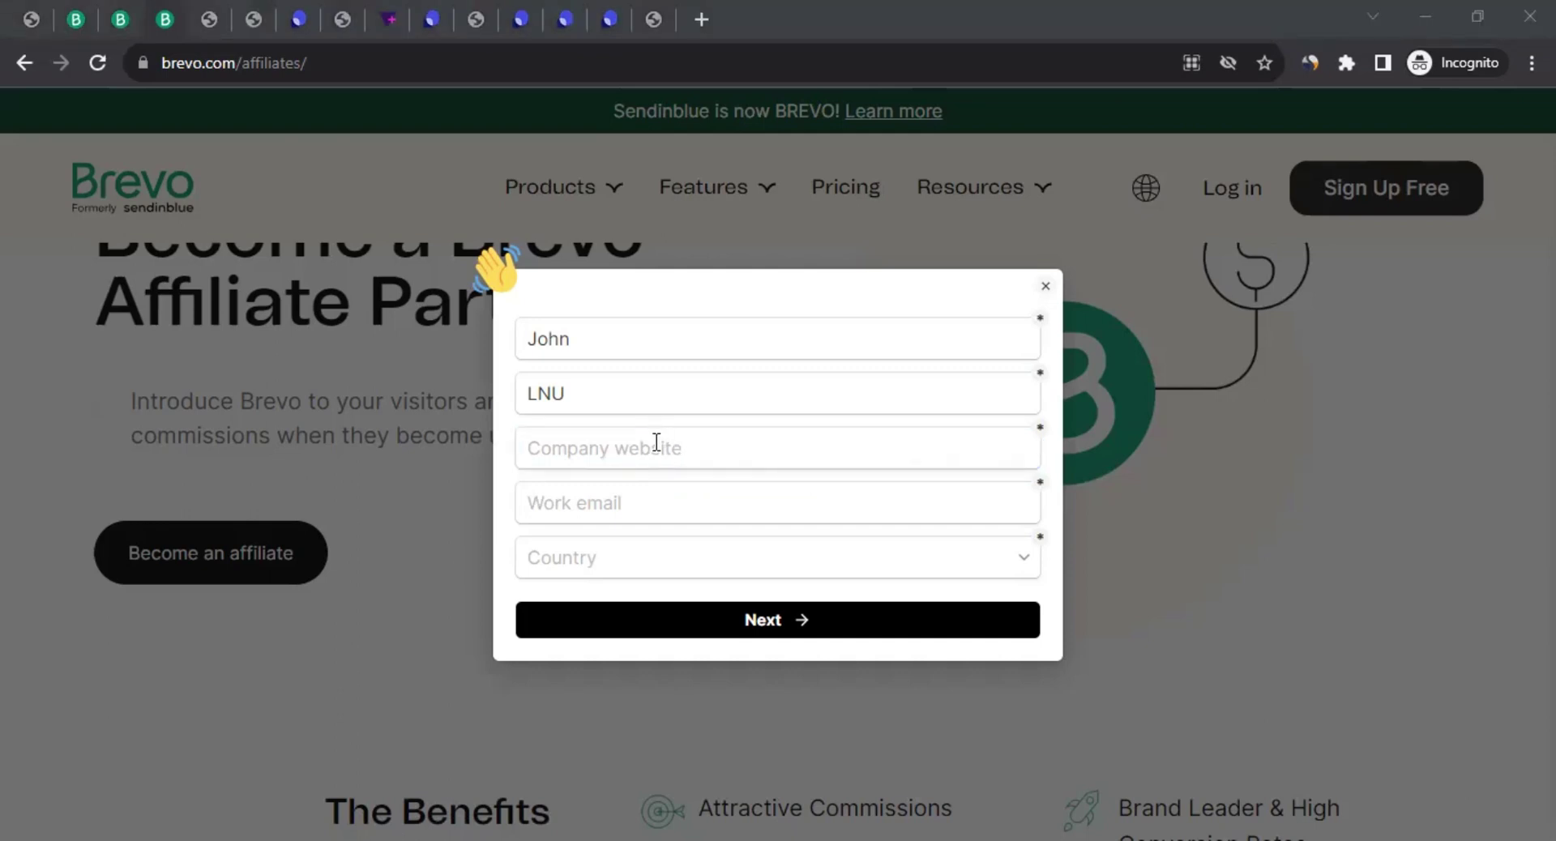
{"action": "left_click", "coordinate": [652, 452]}
{"action": "type", "text": "https://fmc14.vercel.app/"}
Try a Gmail address as the work email and read the form's rule on accepted email domains
{"action": "left_click", "coordinate": [591, 504]}
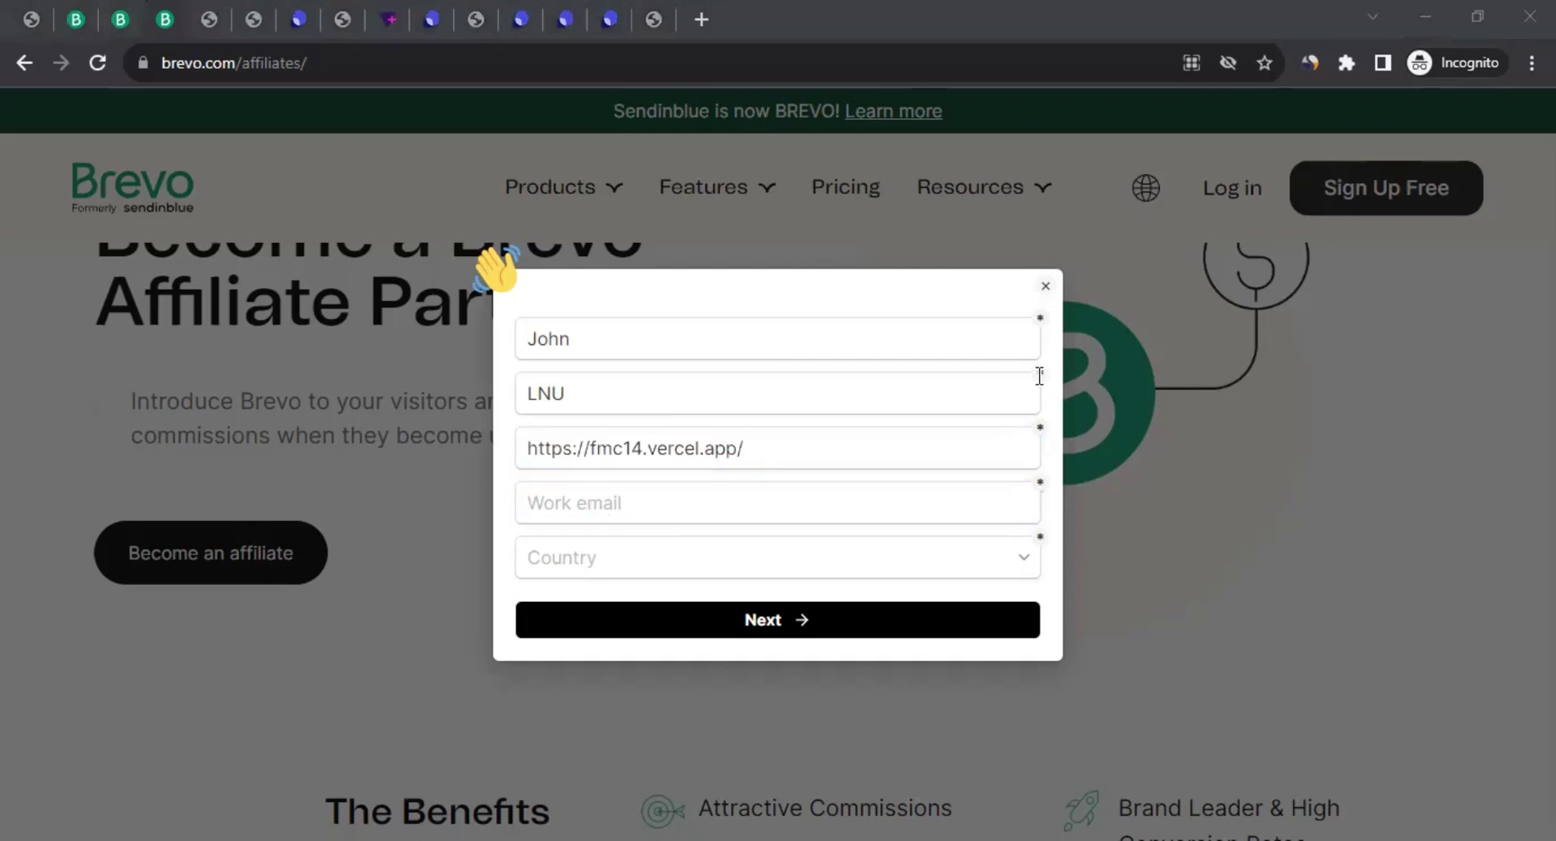
{"action": "left_click", "coordinate": [603, 520]}
{"action": "key", "text": "ctrl+v"}
{"action": "left_click_drag", "start_coordinate": [519, 520], "coordinate": [940, 545]}
{"action": "left_click", "coordinate": [600, 523]}
{"action": "left_click", "coordinate": [955, 548]}
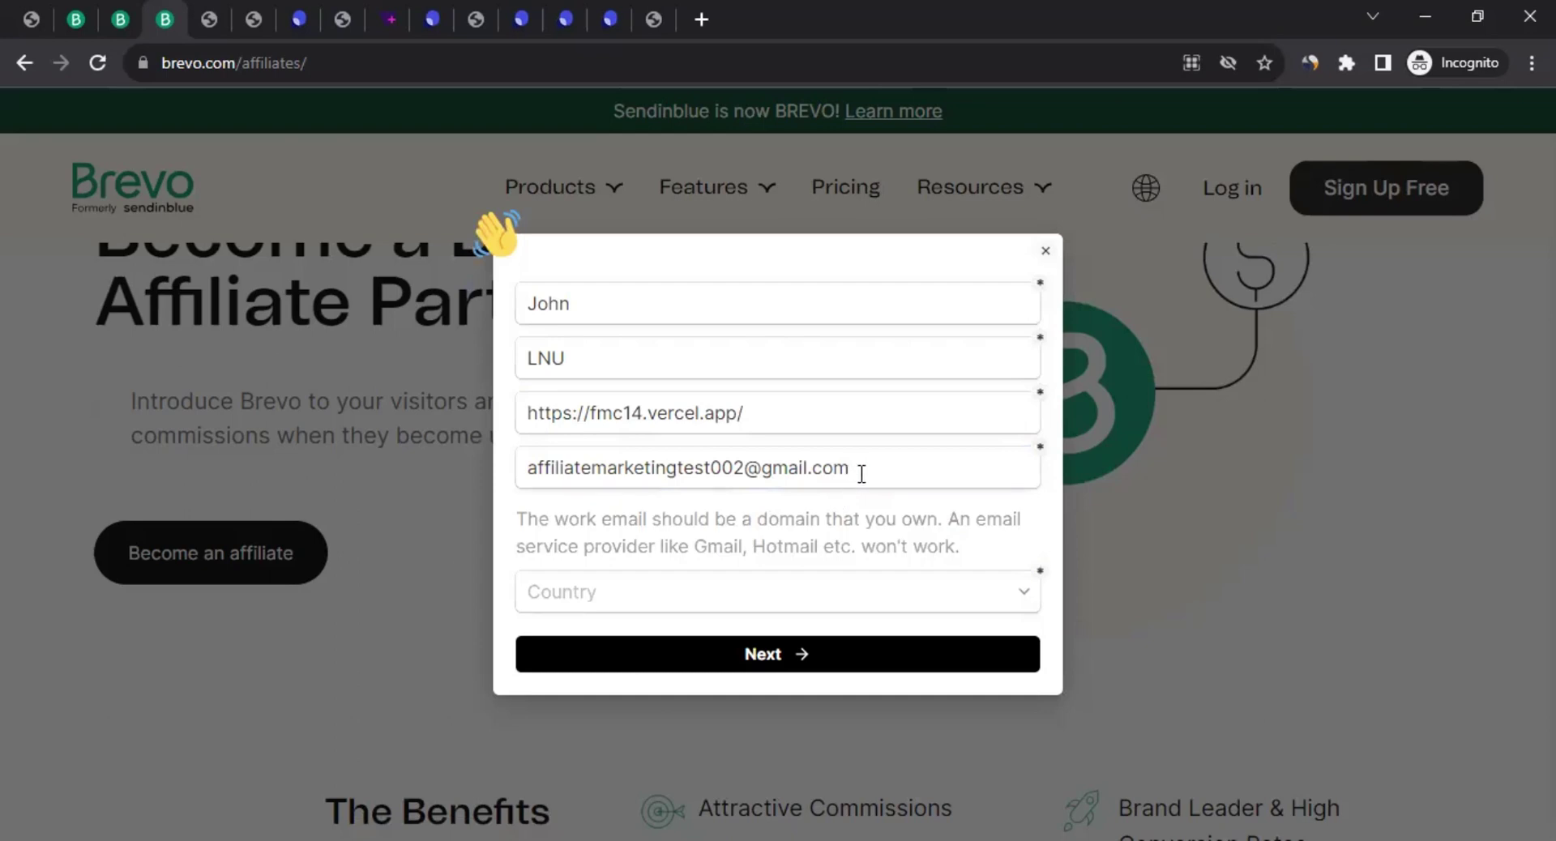
{"action": "left_click_drag", "start_coordinate": [862, 468], "coordinate": [762, 468]}
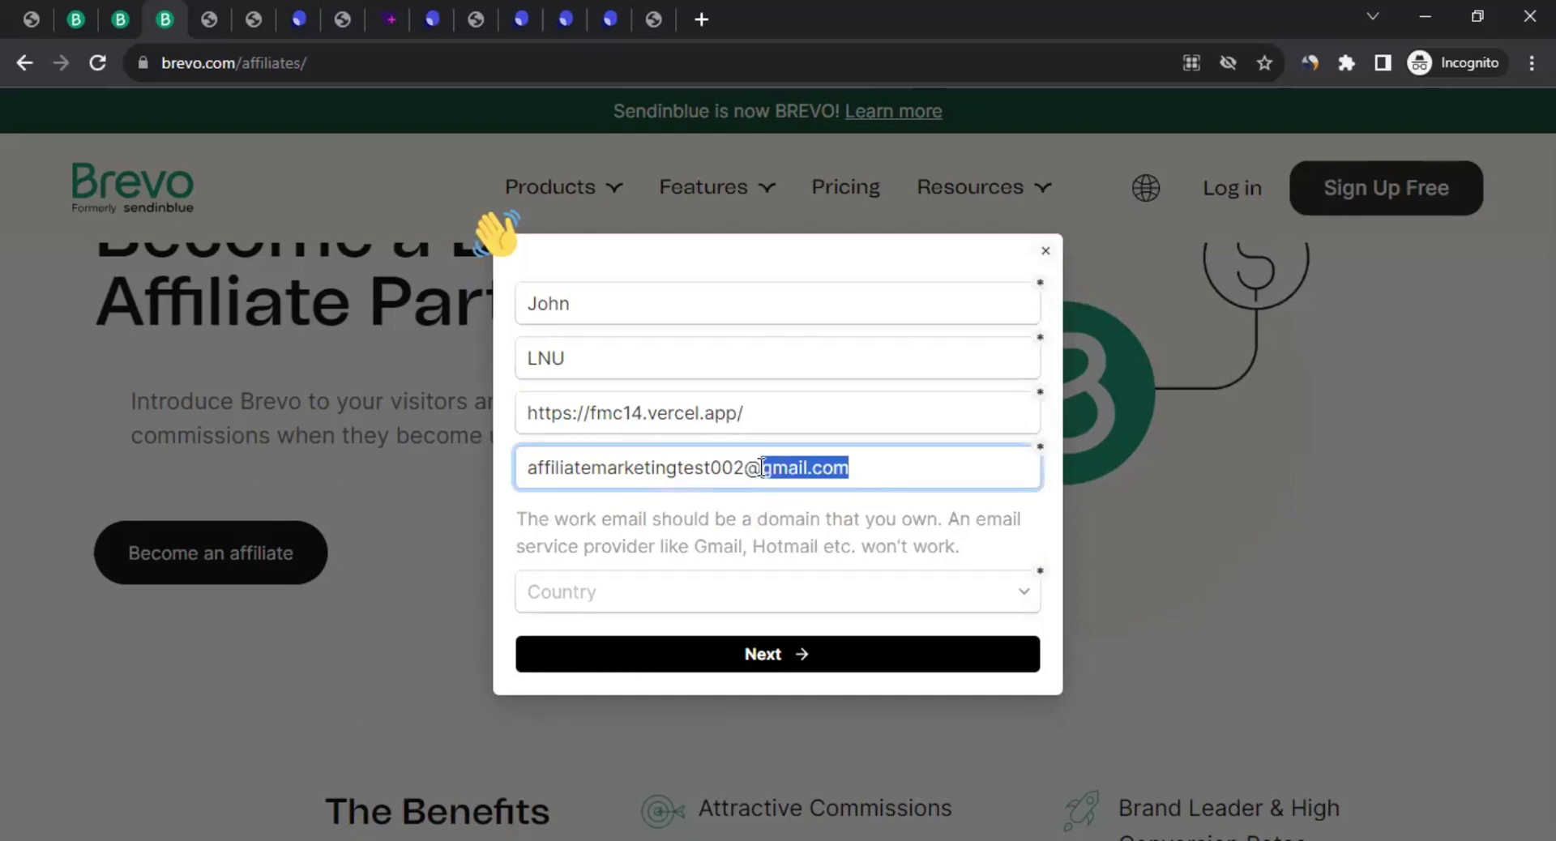
{"action": "key", "text": "alt+Tab"}
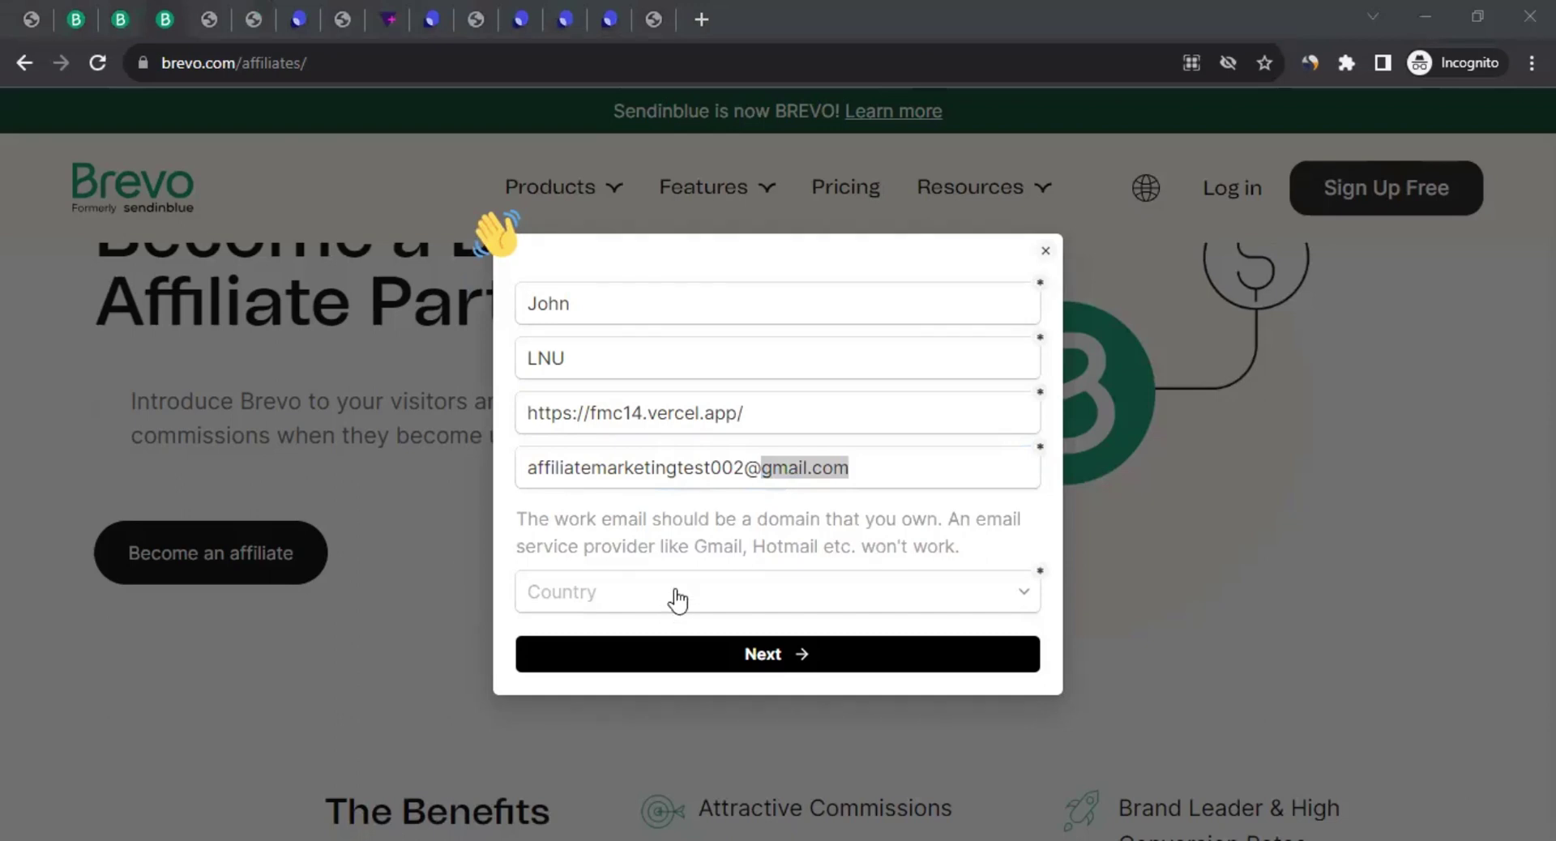
Set the country to India and try to continue to the next page of the form
{"action": "left_click", "coordinate": [635, 600]}
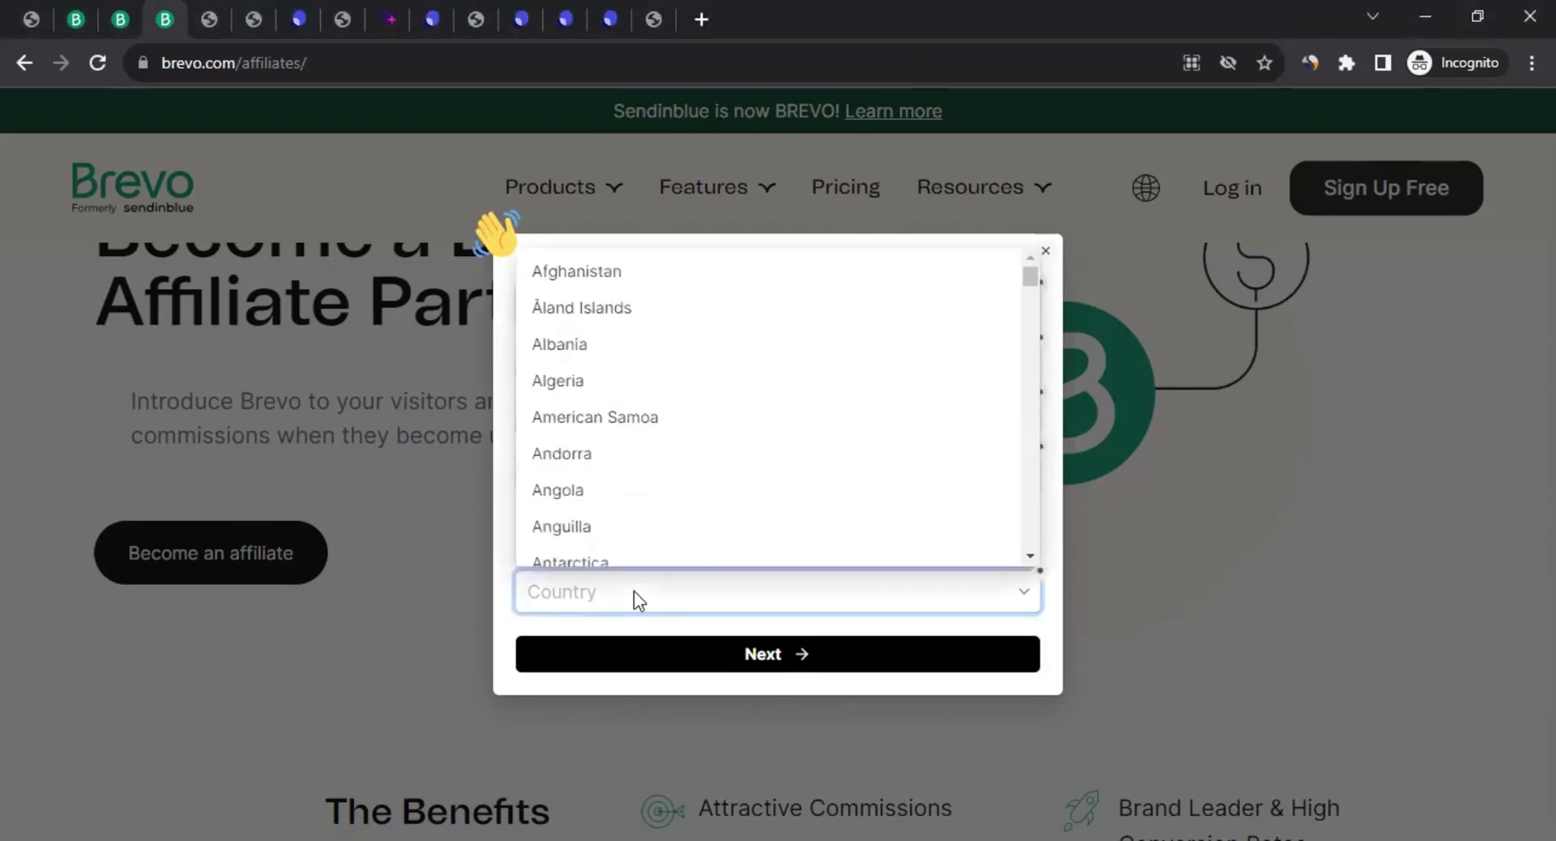
{"action": "type", "text": "indi"}
{"action": "key", "text": "Down"}
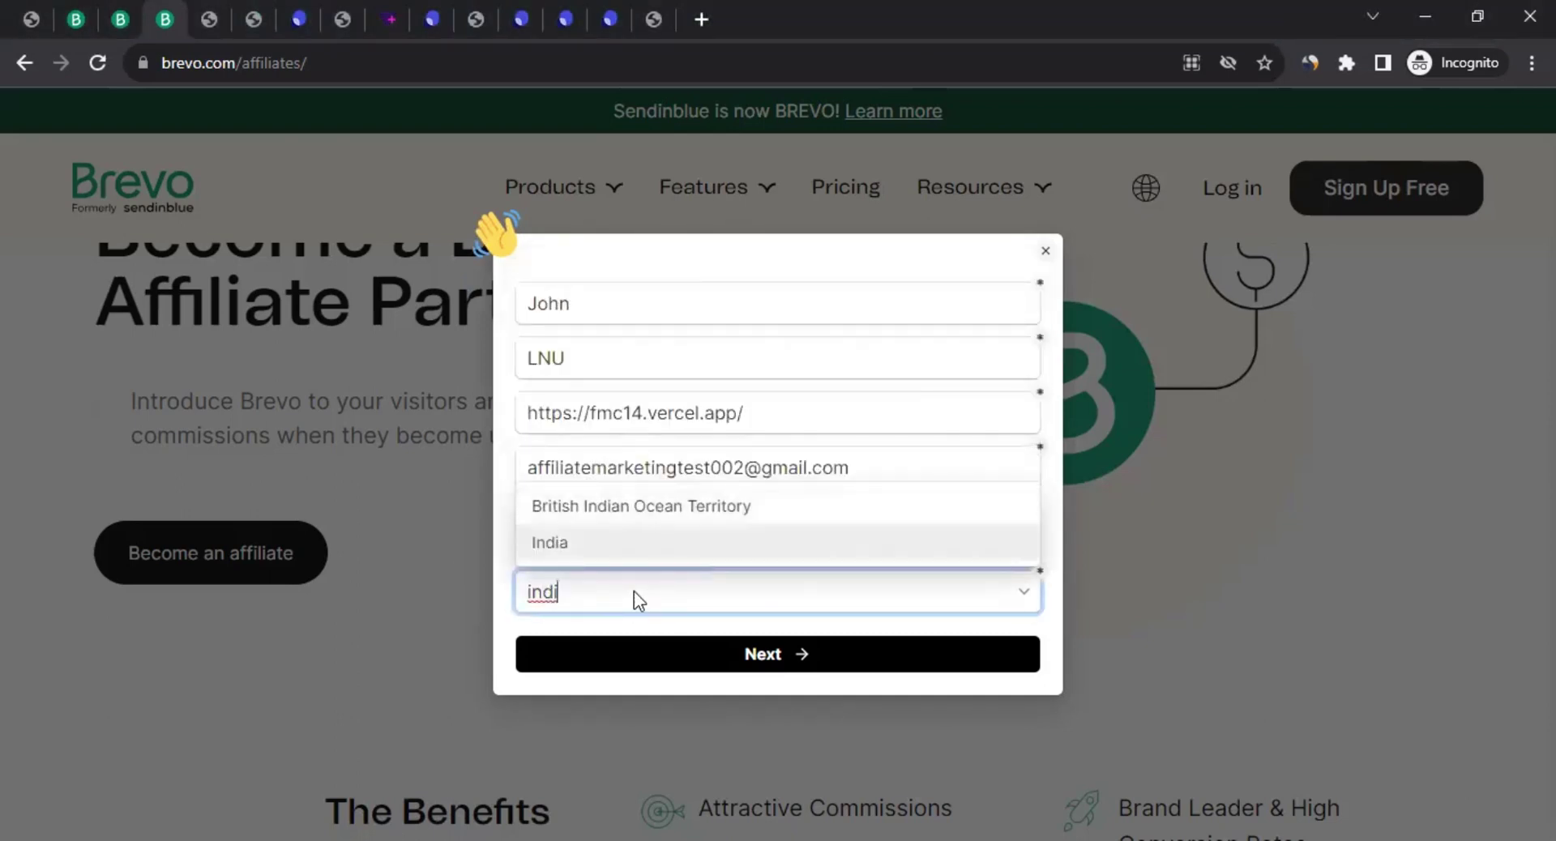
{"action": "key", "text": "Return"}
{"action": "left_click", "coordinate": [760, 663]}
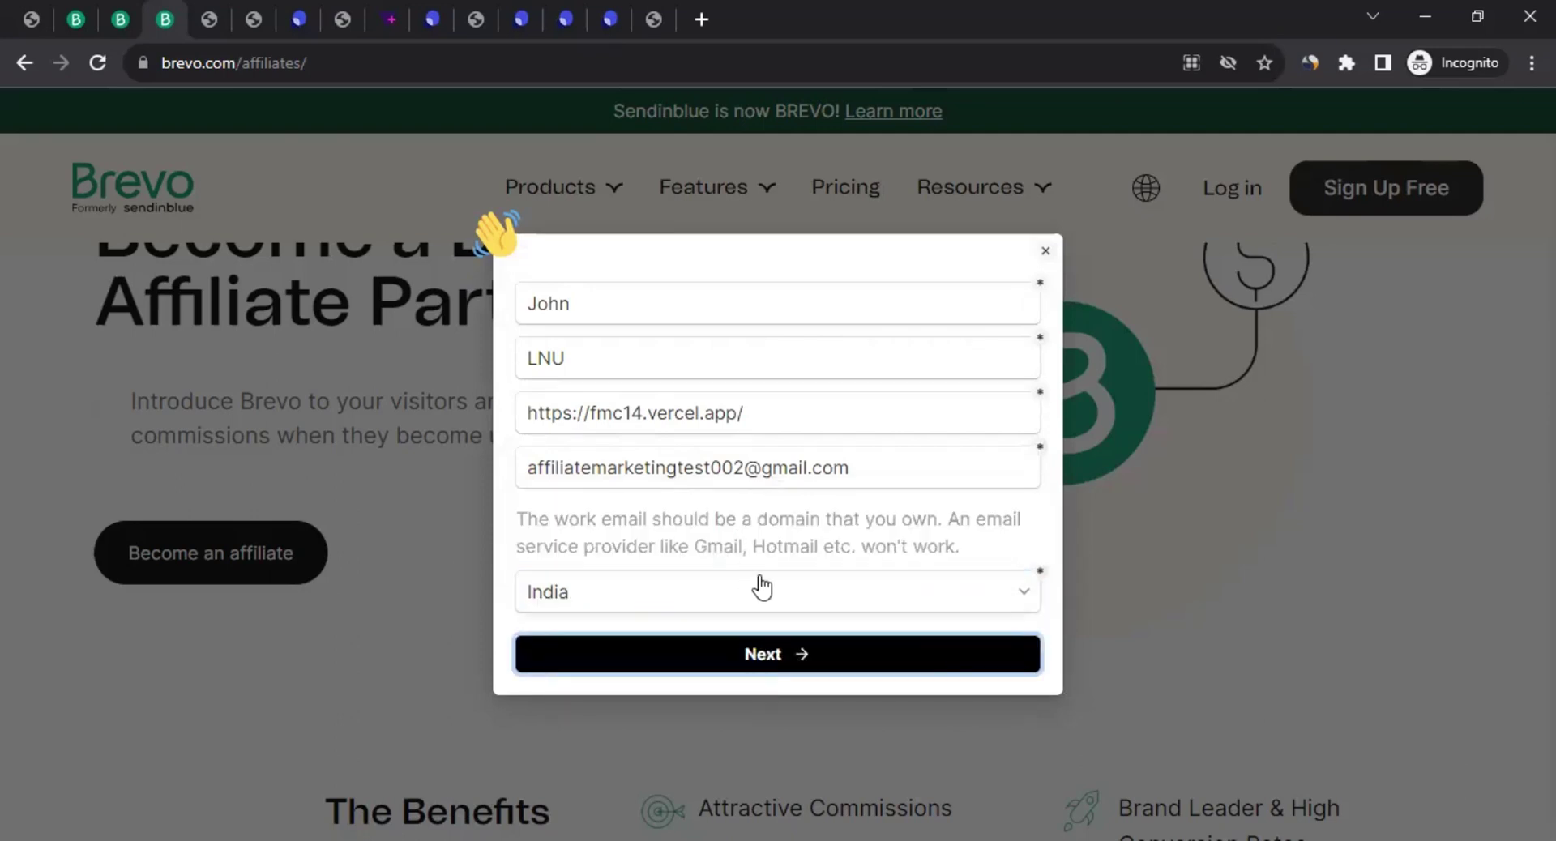
Replace the work email with an address on a custom domain and continue to the traffic question
{"action": "left_click_drag", "start_coordinate": [849, 470], "coordinate": [468, 481]}
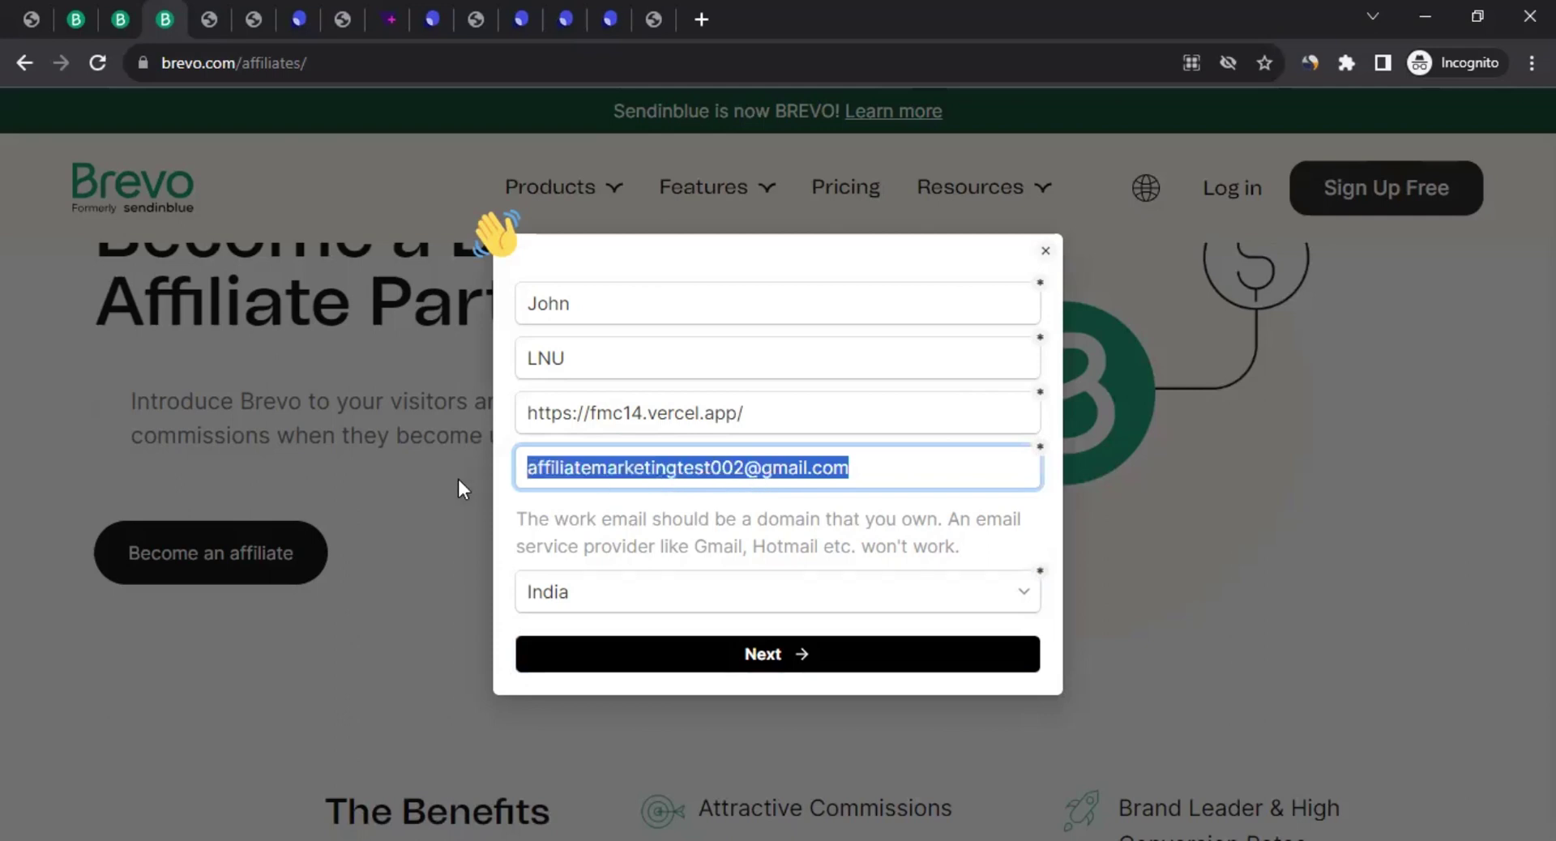
{"action": "key", "text": "alt+Tab"}
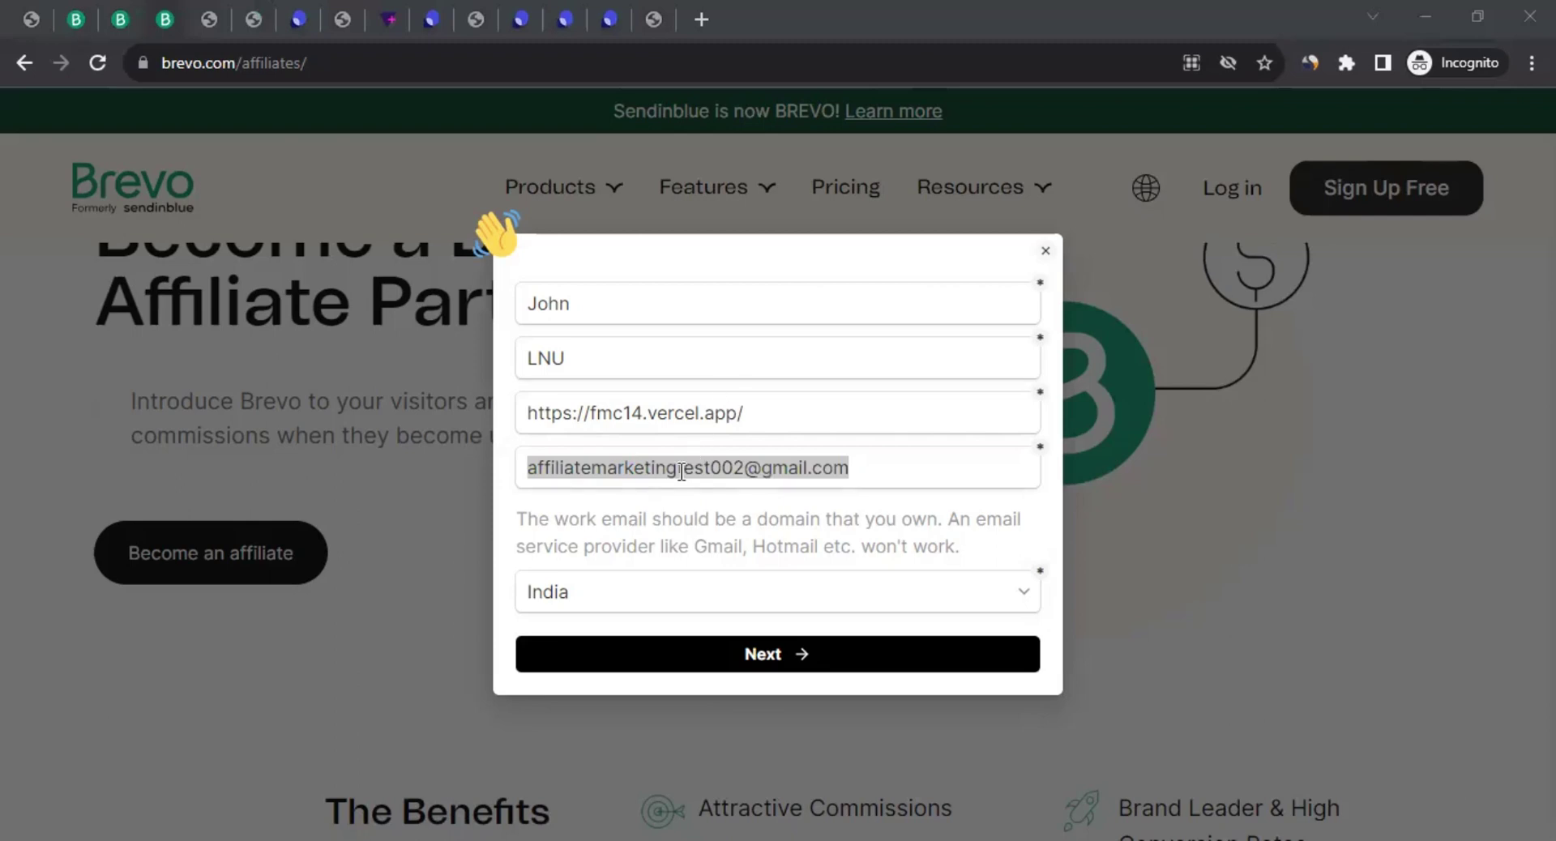
{"action": "key", "text": "alt+Tab"}
{"action": "key", "text": "ctrl+v"}
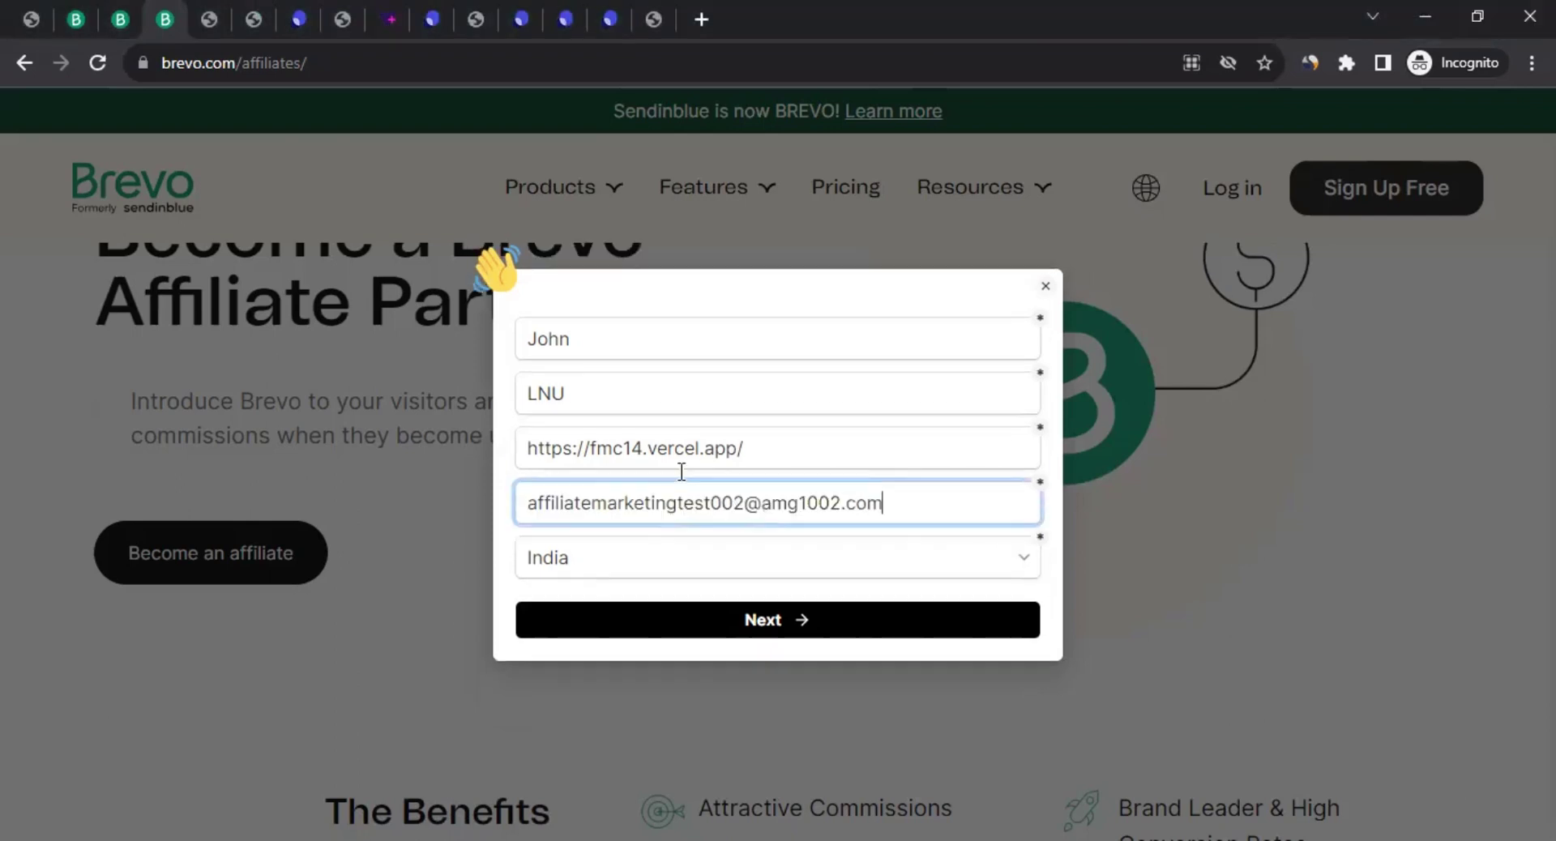
{"action": "left_click_drag", "start_coordinate": [762, 506], "coordinate": [842, 506]}
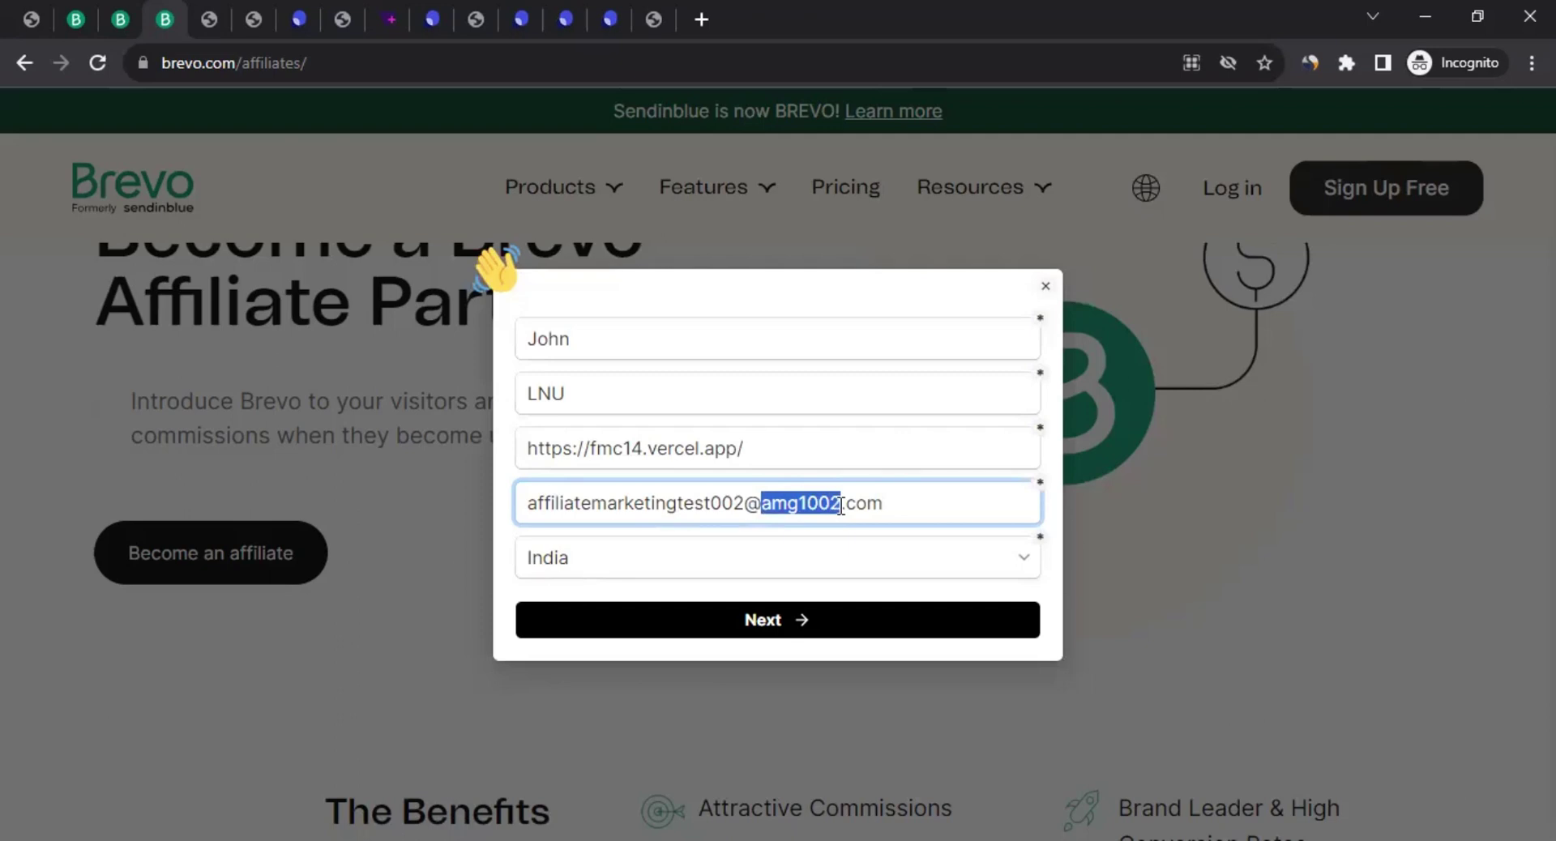
{"action": "left_click_drag", "start_coordinate": [842, 505], "coordinate": [841, 505]}
{"action": "left_click", "coordinate": [632, 503]}
{"action": "left_click_drag", "start_coordinate": [528, 502], "coordinate": [868, 508]}
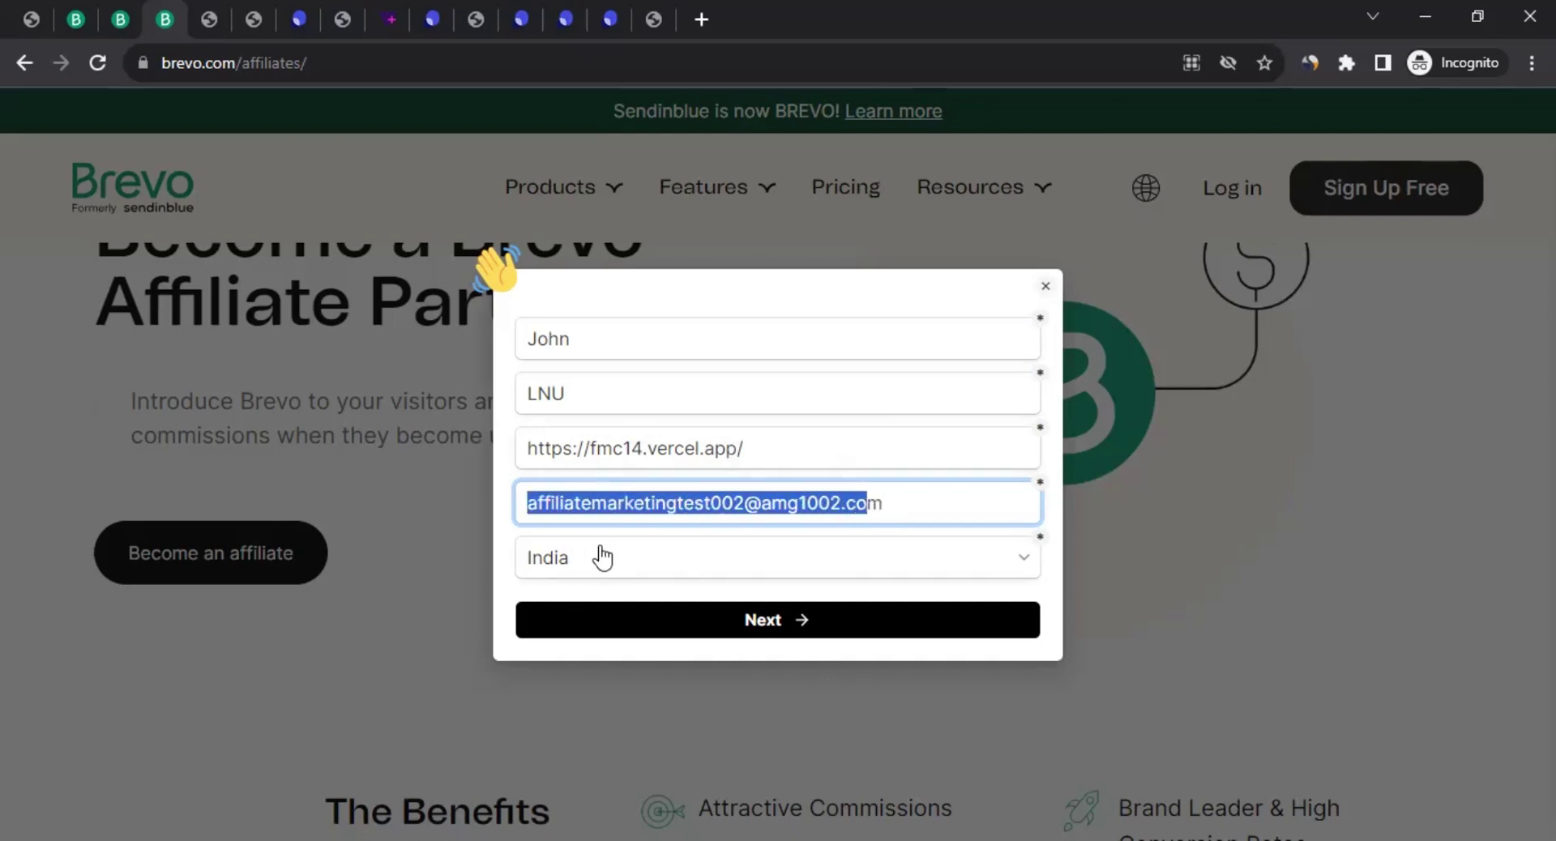
{"action": "left_click", "coordinate": [780, 616]}
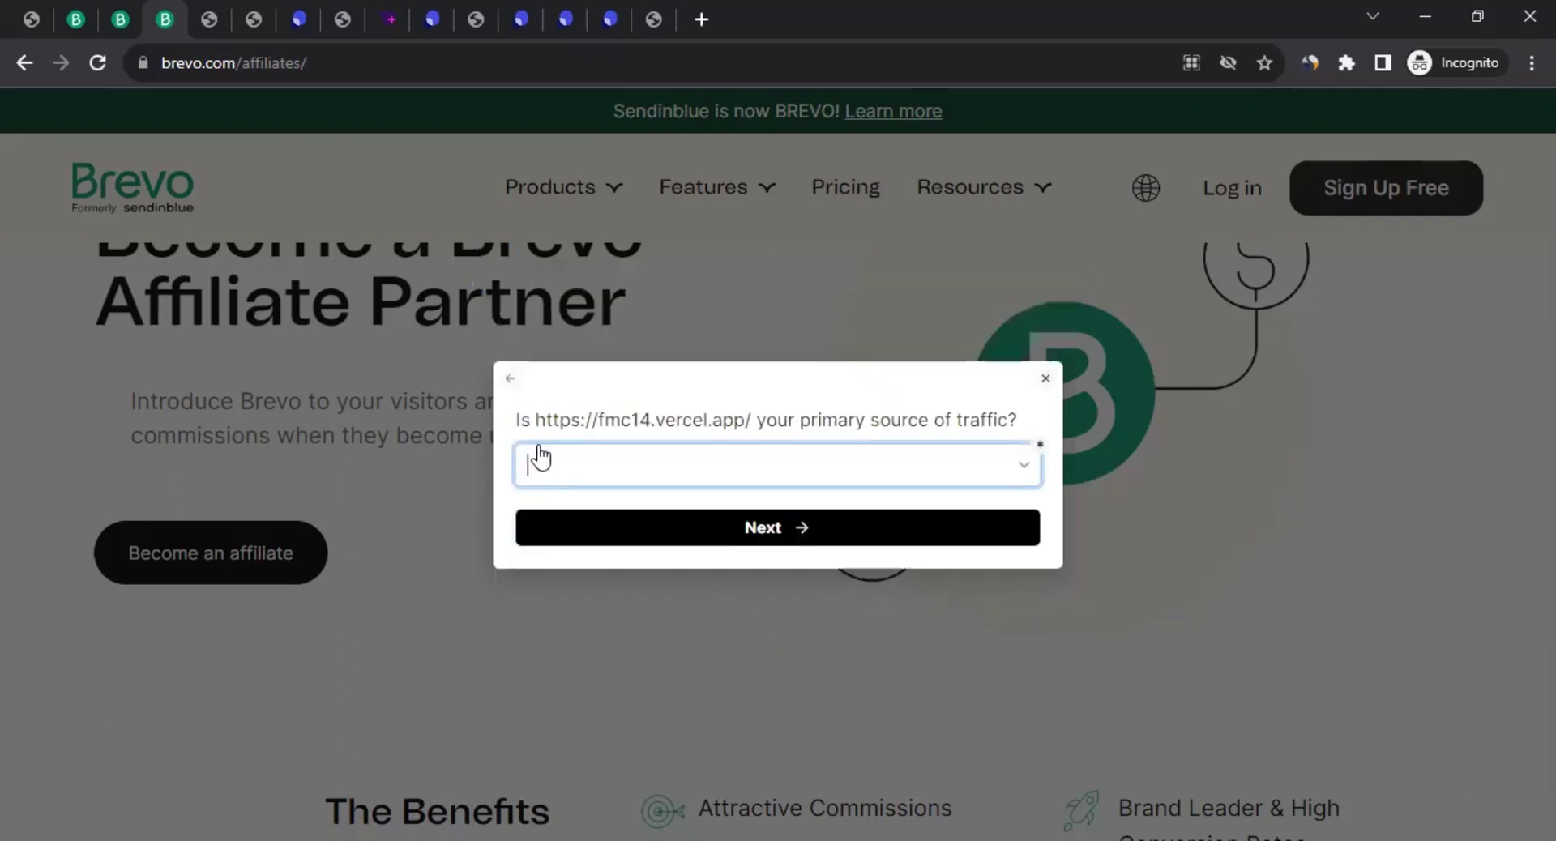
Answer Yes to whether the website is the primary source of traffic and continue
{"action": "left_click", "coordinate": [516, 420]}
{"action": "left_click_drag", "start_coordinate": [516, 420], "coordinate": [977, 423]}
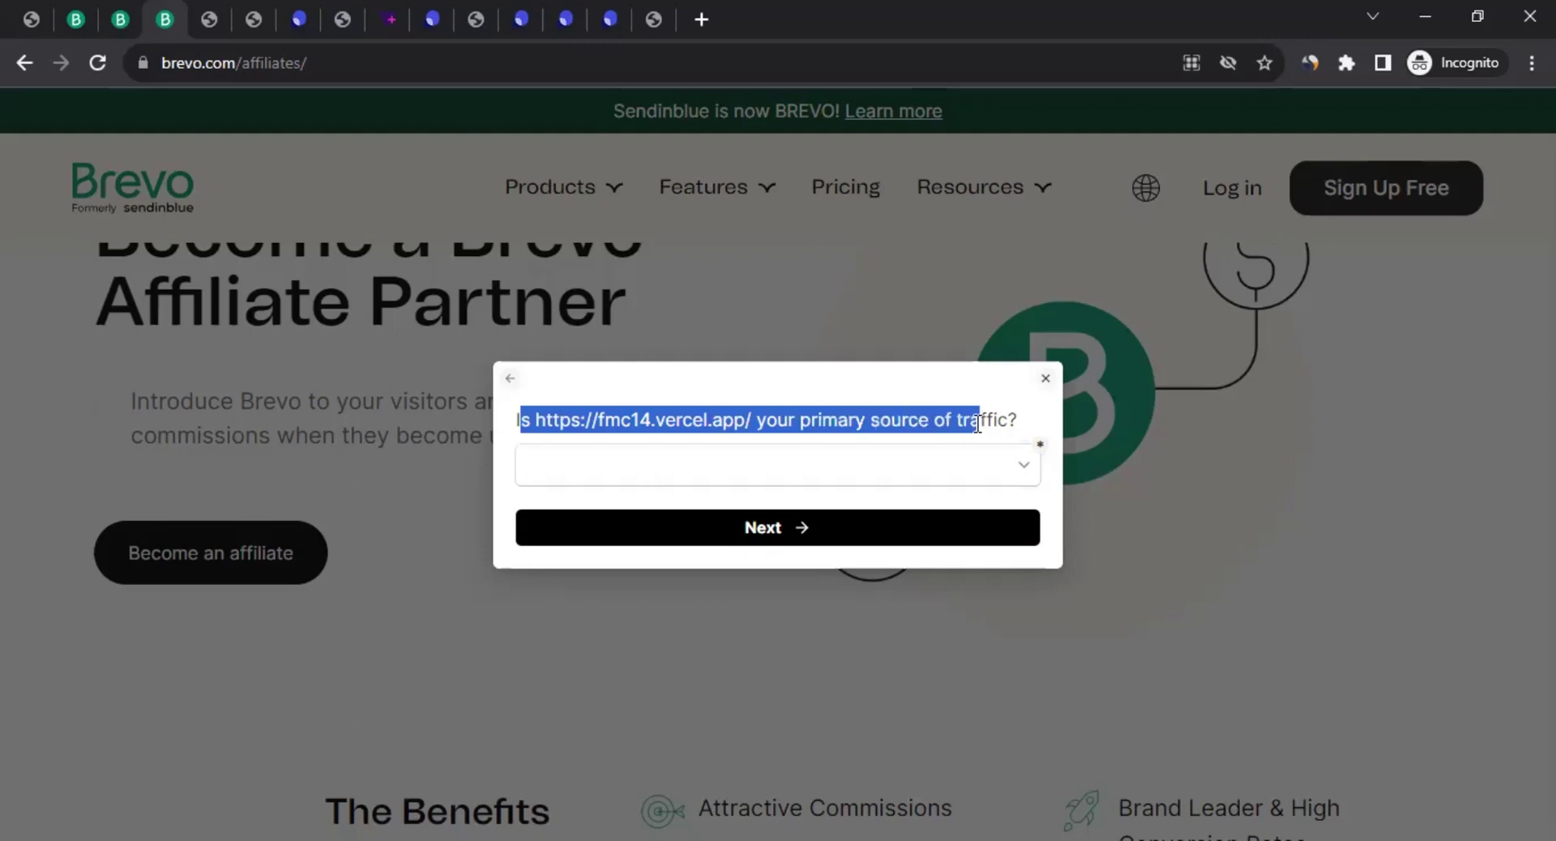
{"action": "left_click", "coordinate": [802, 464]}
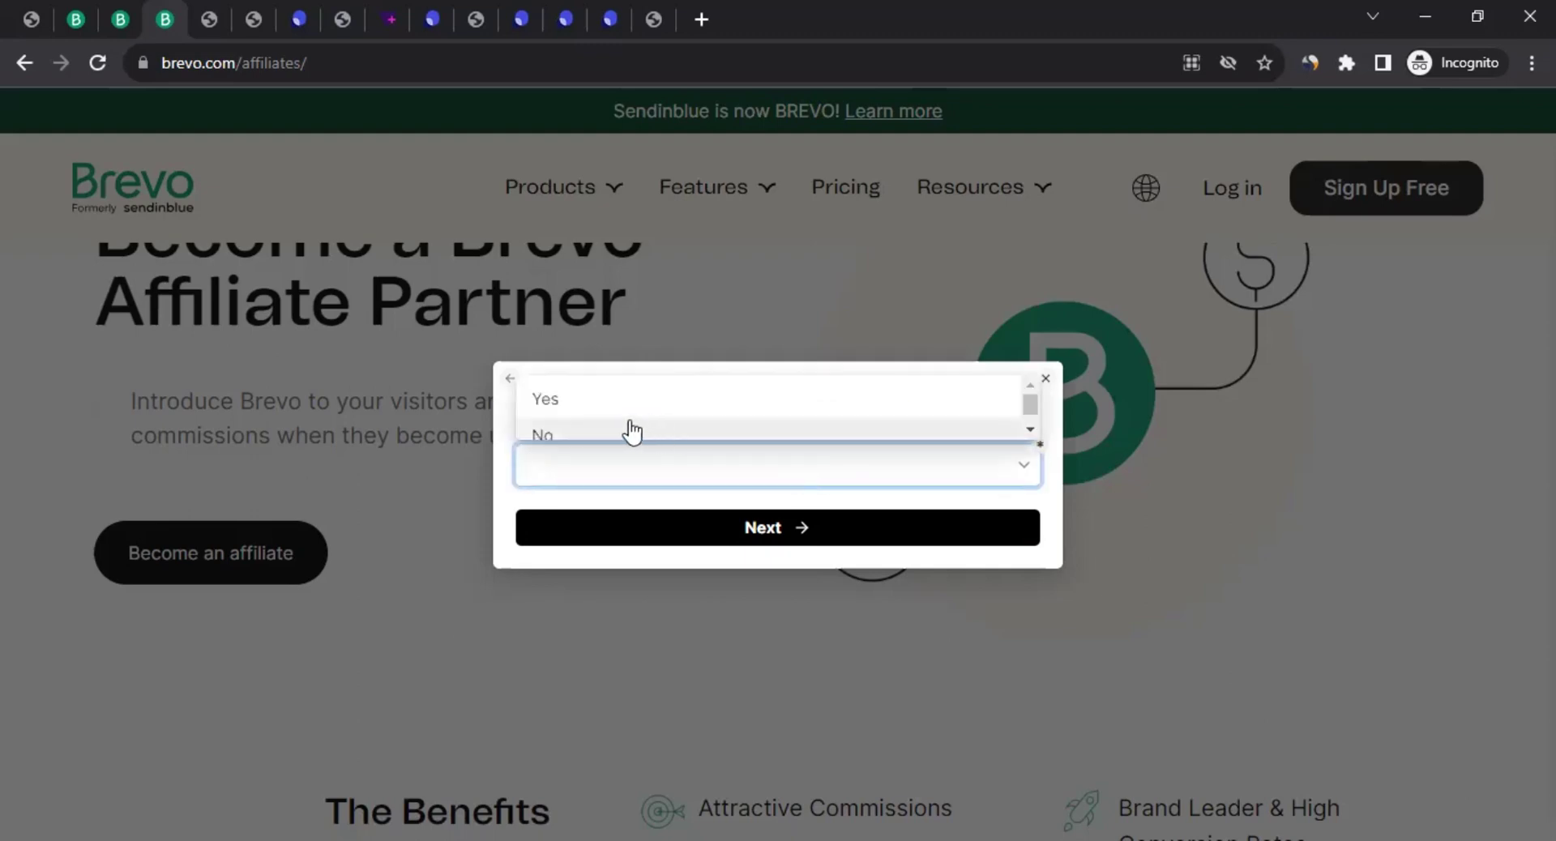
{"action": "left_click", "coordinate": [604, 400]}
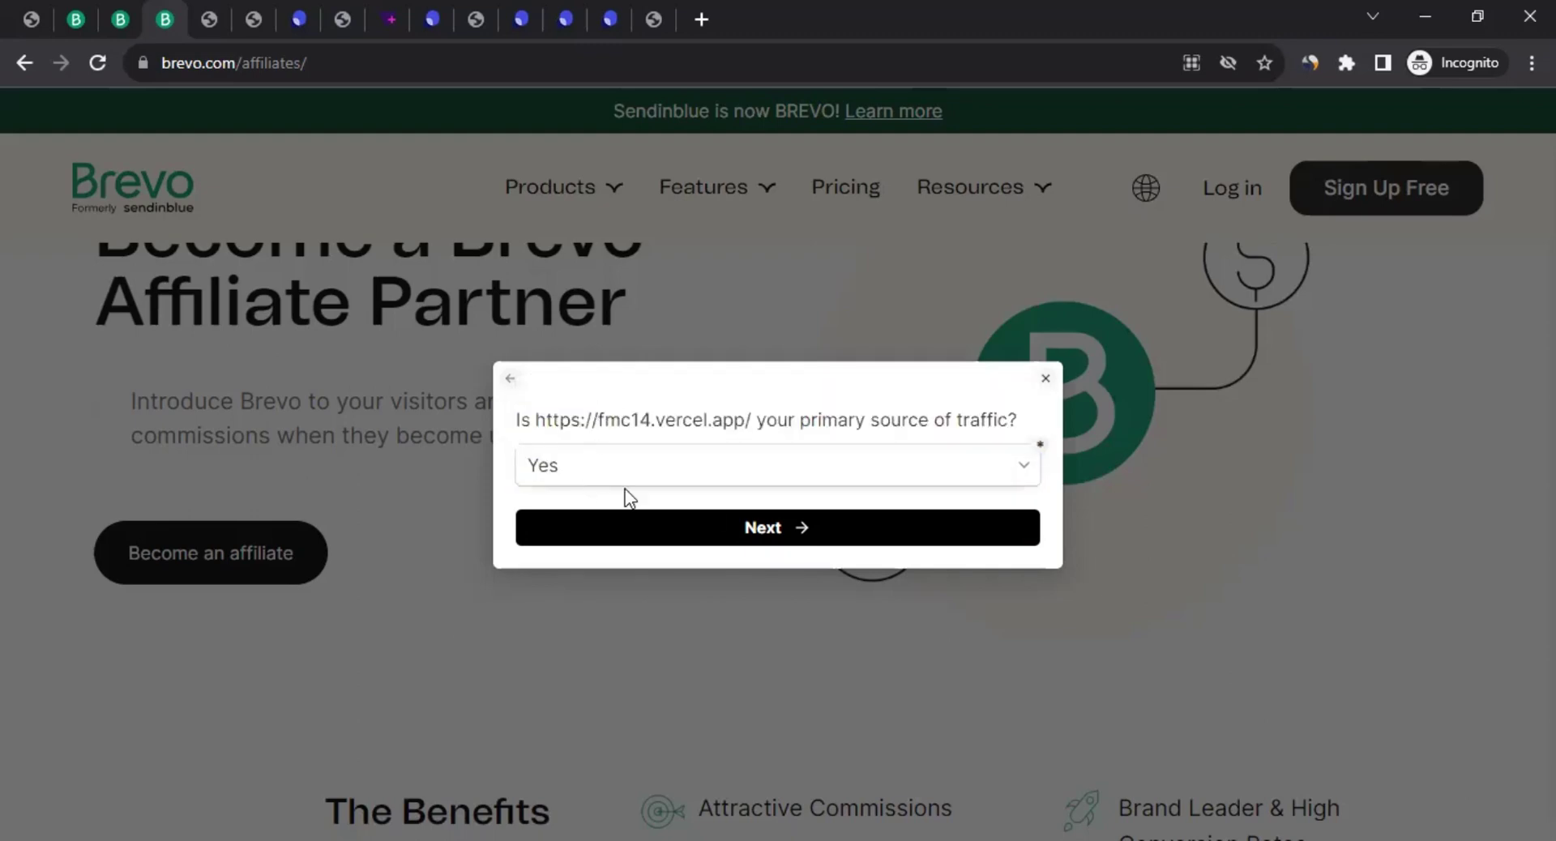
{"action": "left_click", "coordinate": [766, 543]}
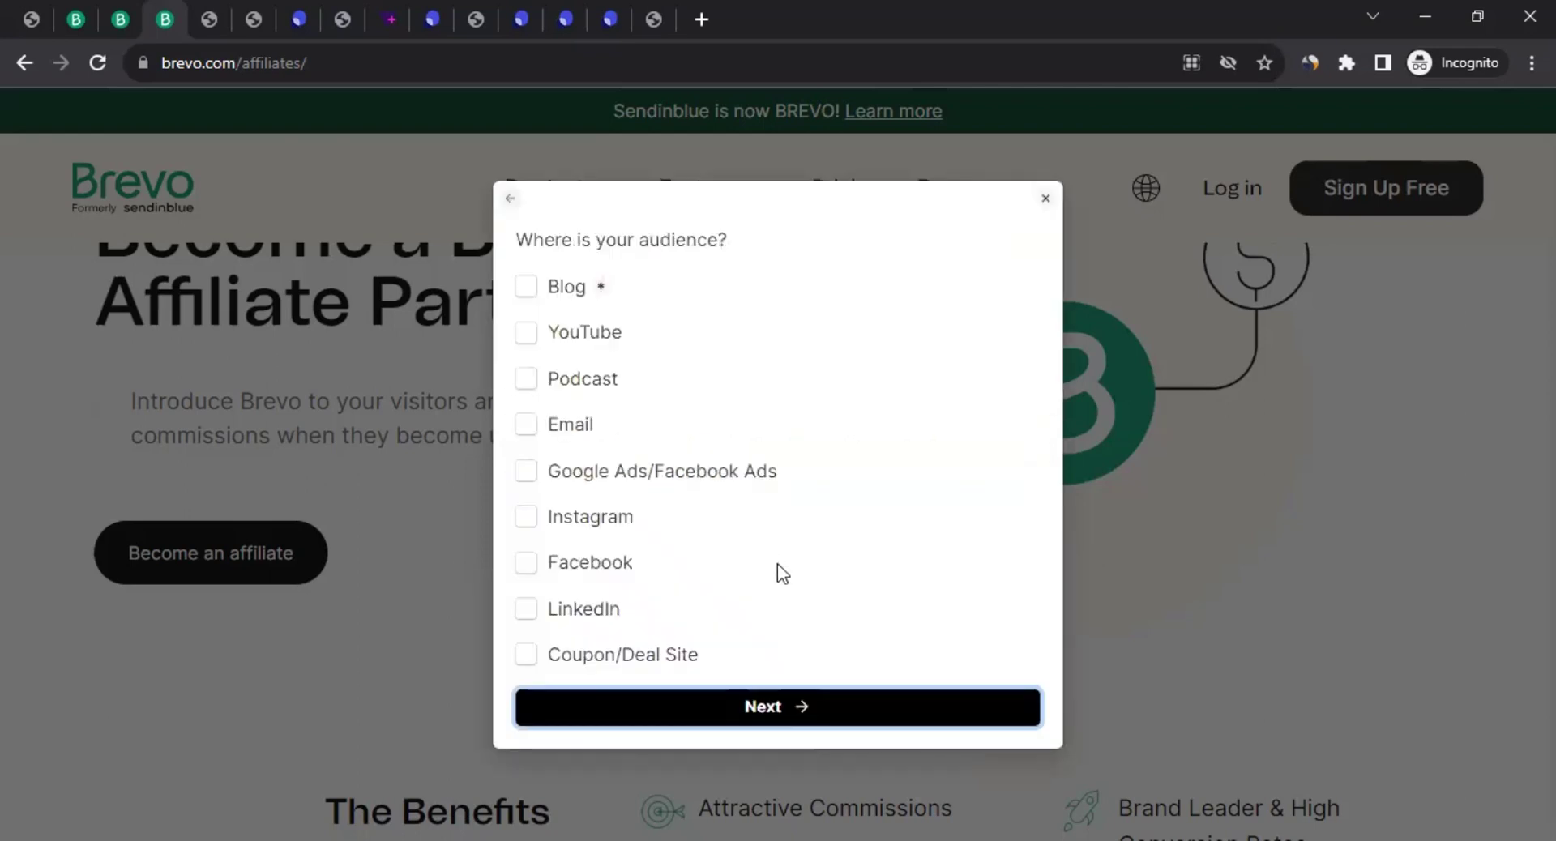
Choose only YouTube as the place where the audience is and continue to the next questions
{"action": "left_click_drag", "start_coordinate": [572, 240], "coordinate": [671, 253]}
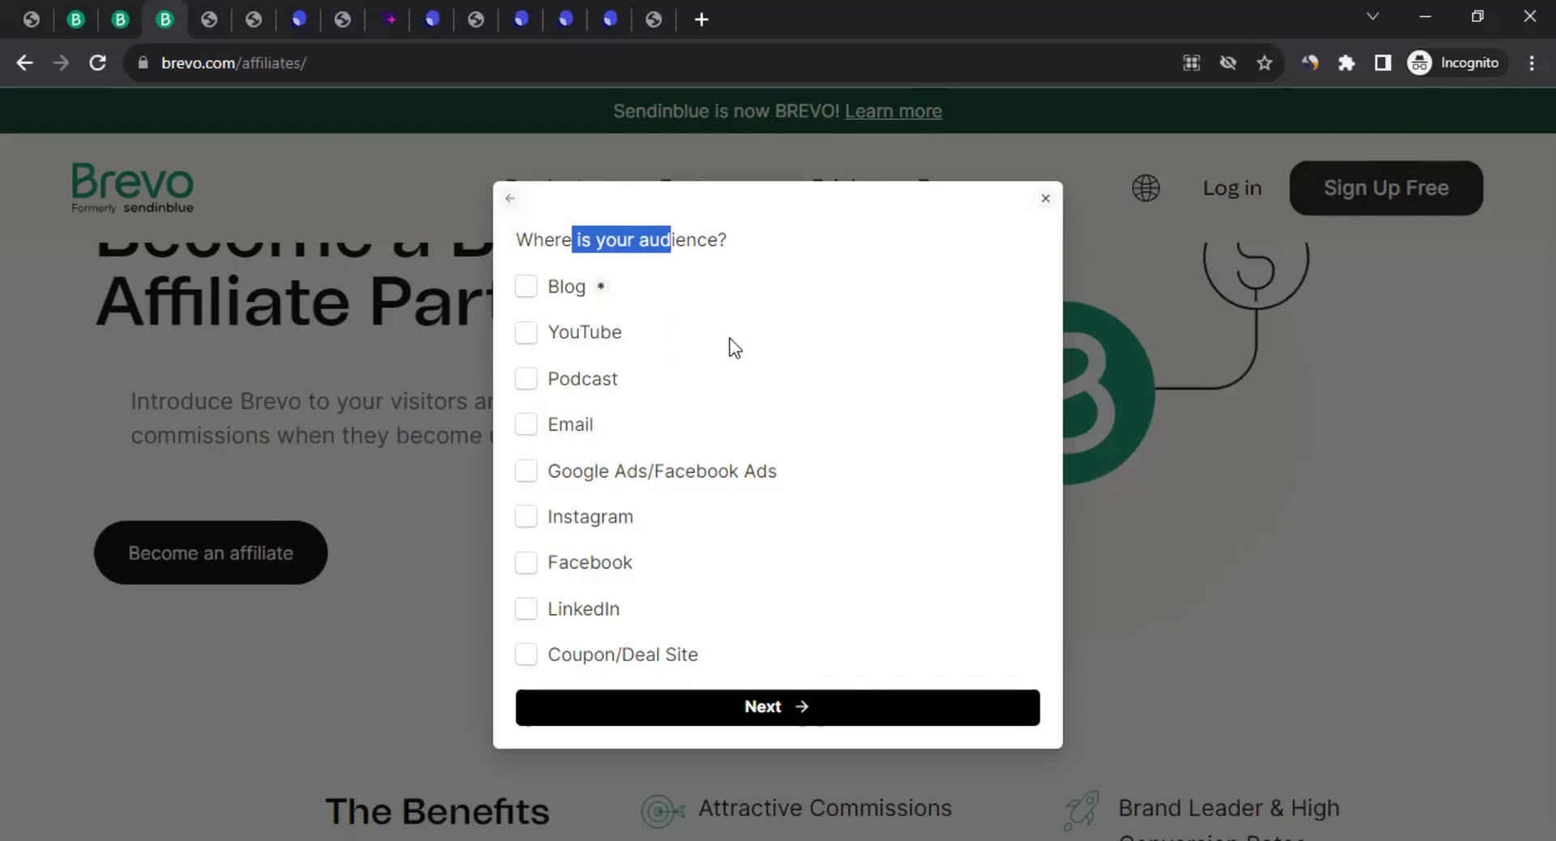
{"action": "left_click", "coordinate": [567, 341]}
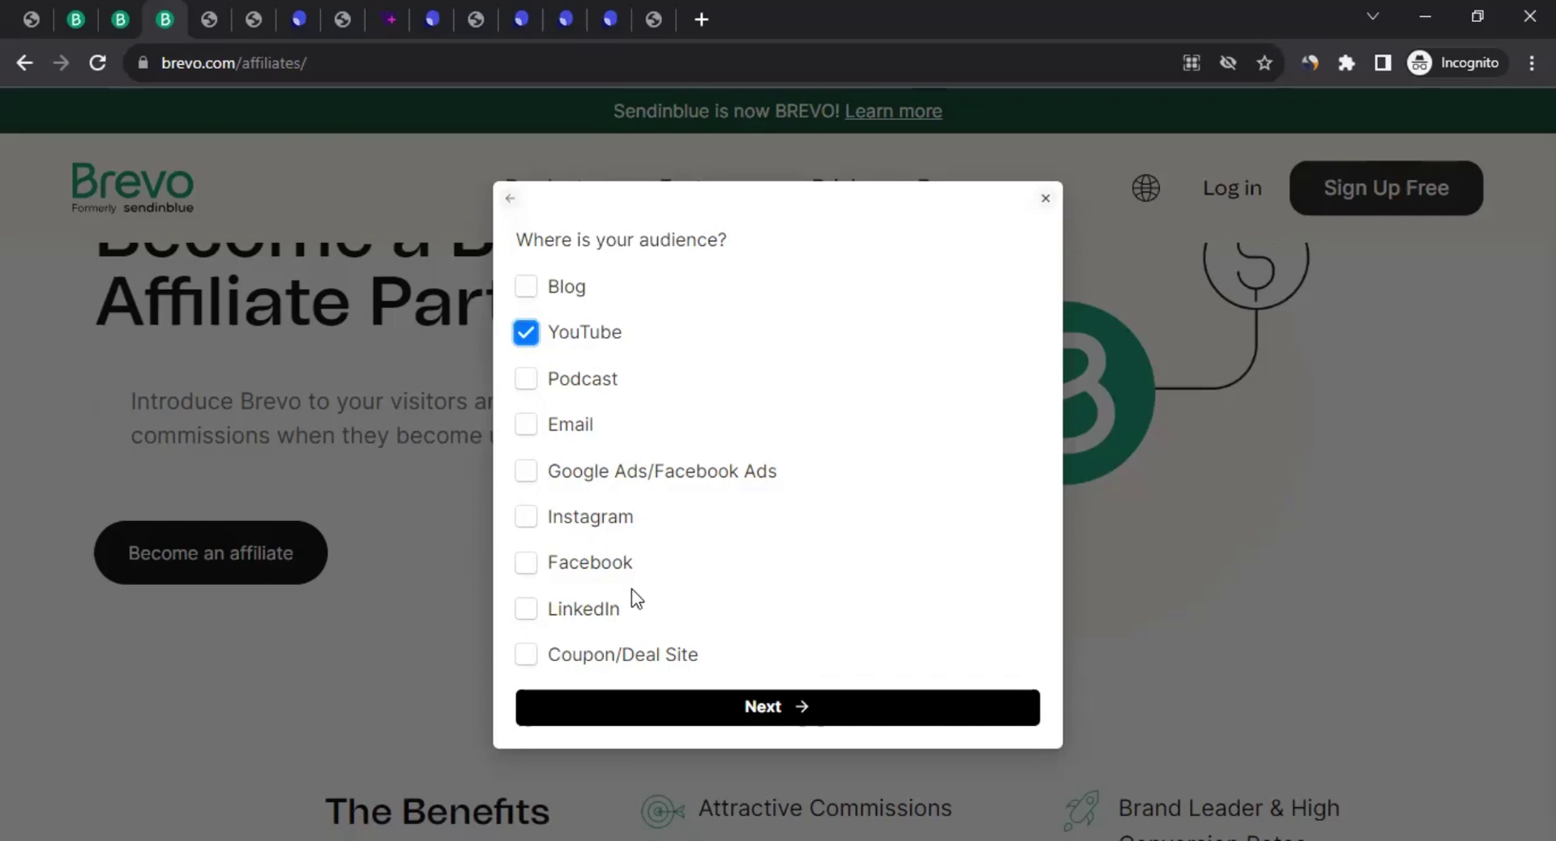
{"action": "left_click", "coordinate": [573, 567]}
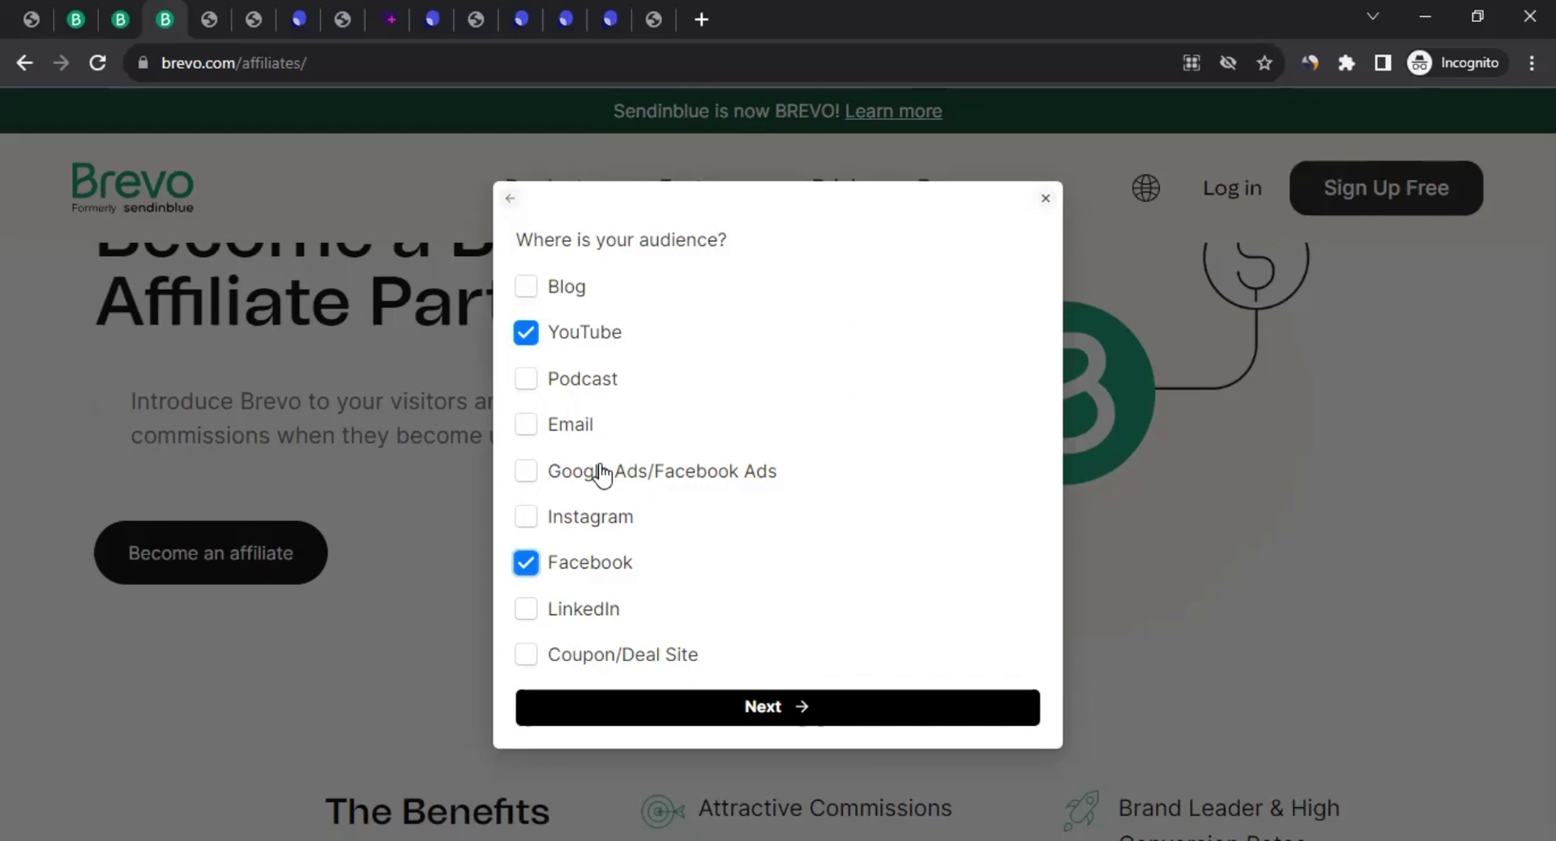
{"action": "left_click", "coordinate": [587, 568]}
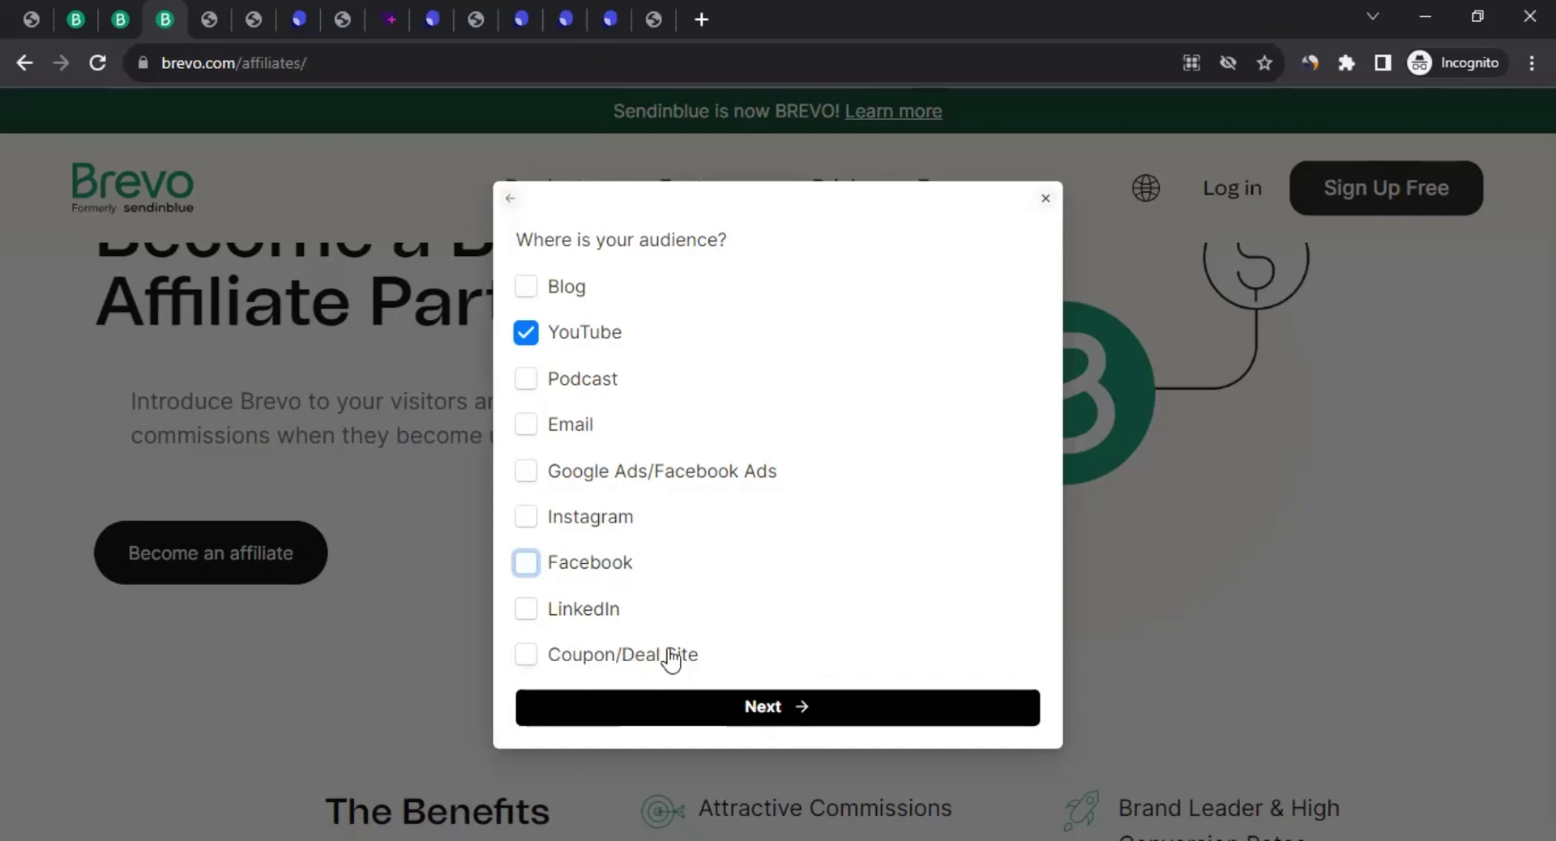
{"action": "left_click", "coordinate": [806, 711]}
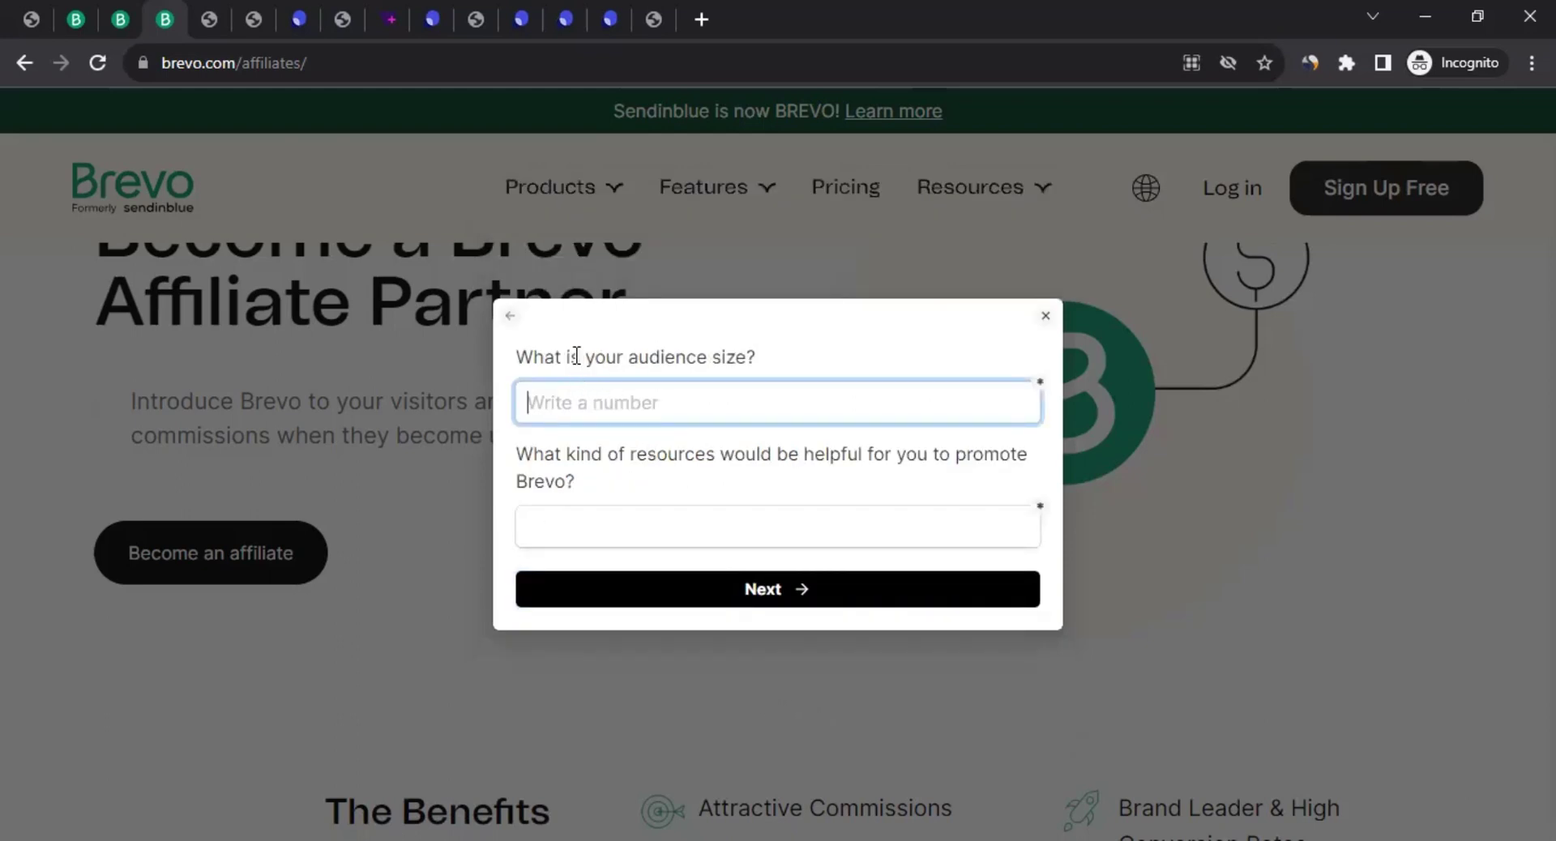
Set the audience size to 5000
{"action": "left_click_drag", "start_coordinate": [566, 357], "coordinate": [754, 360]}
{"action": "left_click", "coordinate": [654, 409]}
{"action": "type", "text": "5000"}
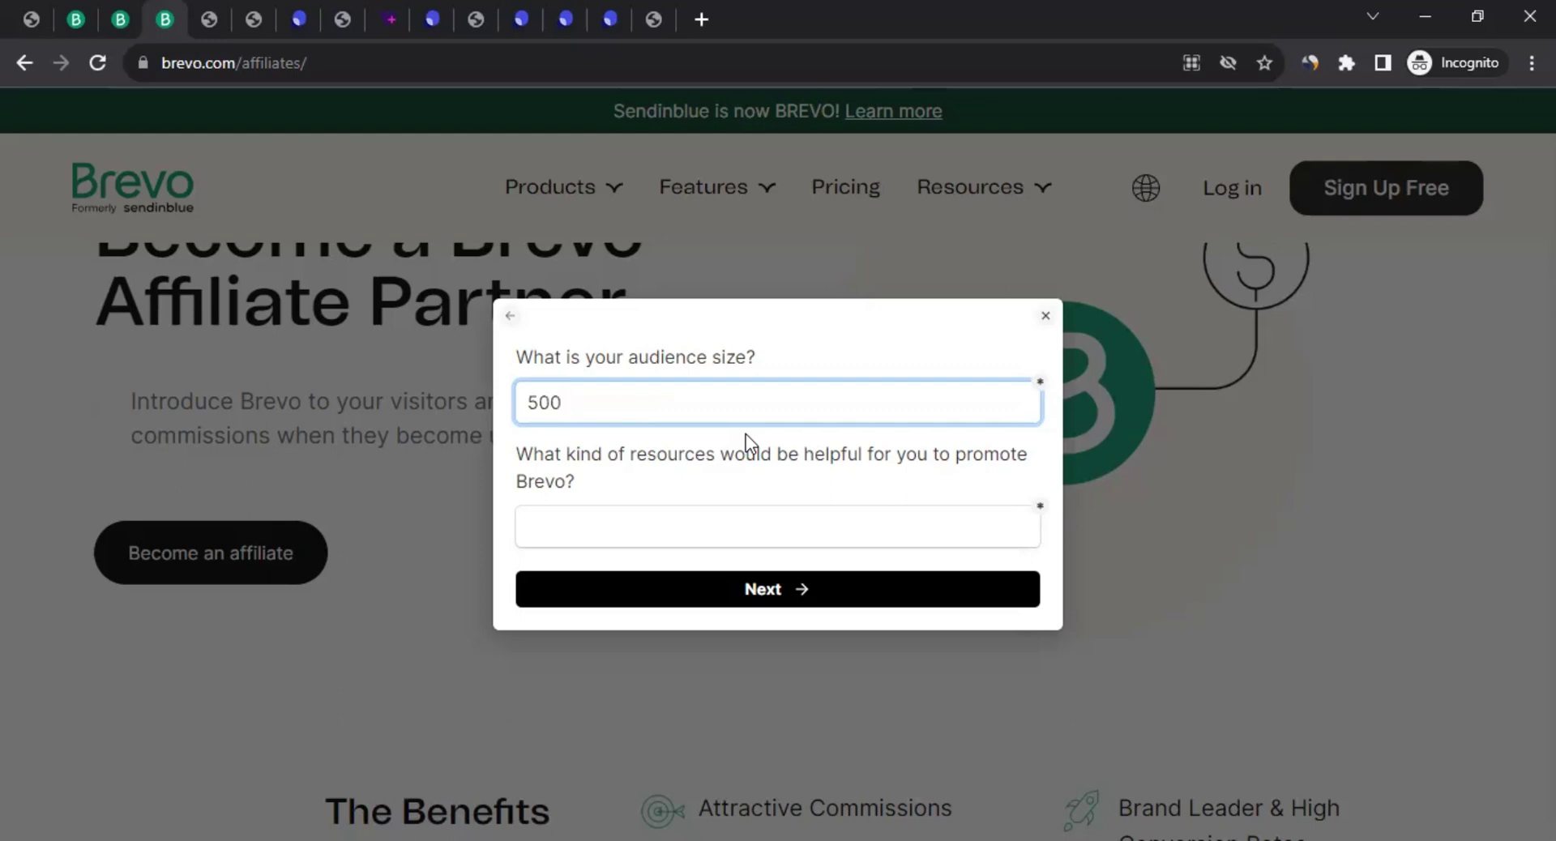
Enter "Coupon Codes" as the helpful resources for promoting Brevo and continue to the terms page
{"action": "left_click", "coordinate": [665, 481]}
{"action": "left_click_drag", "start_coordinate": [745, 456], "coordinate": [1016, 455]}
{"action": "left_click", "coordinate": [713, 486]}
{"action": "left_click", "coordinate": [651, 538]}
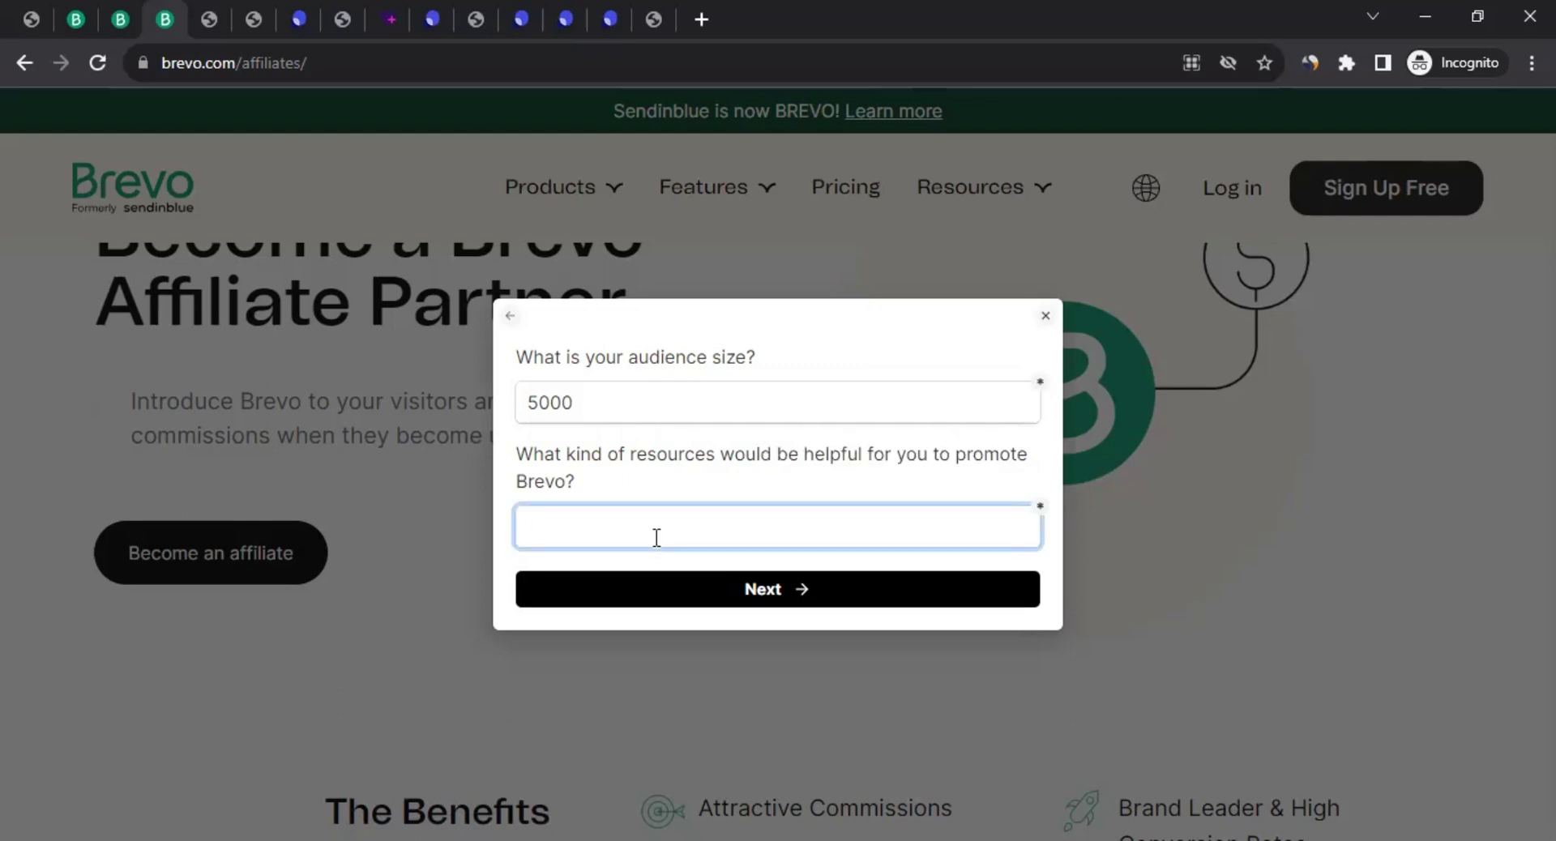
{"action": "type", "text": "Coupon Codes"}
{"action": "left_click", "coordinate": [813, 590]}
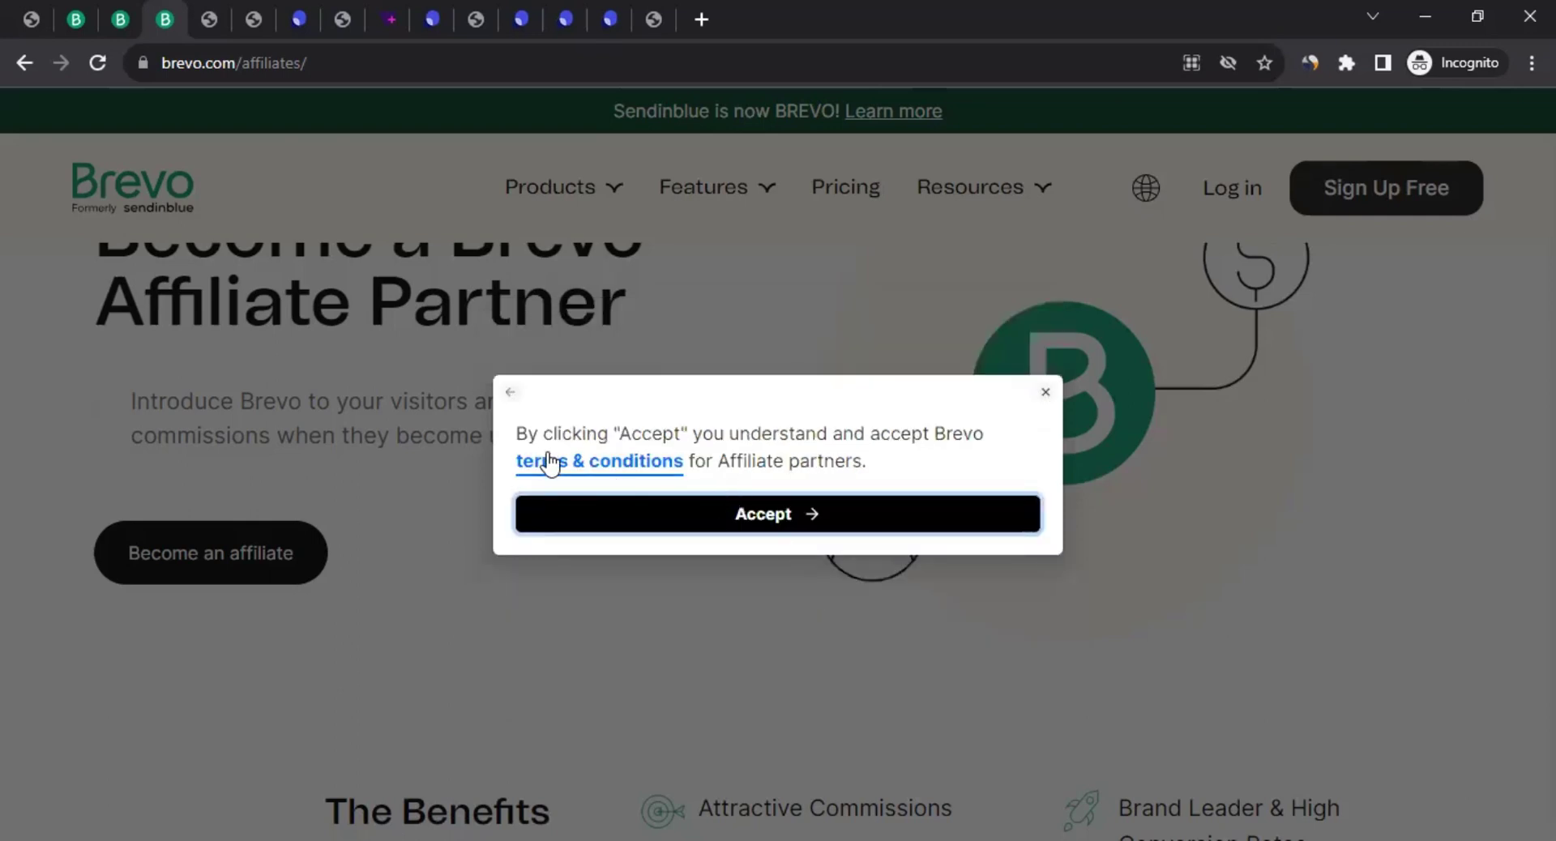
Accept the terms & conditions for affiliate partners to submit the application
{"action": "left_click_drag", "start_coordinate": [527, 434], "coordinate": [989, 435]}
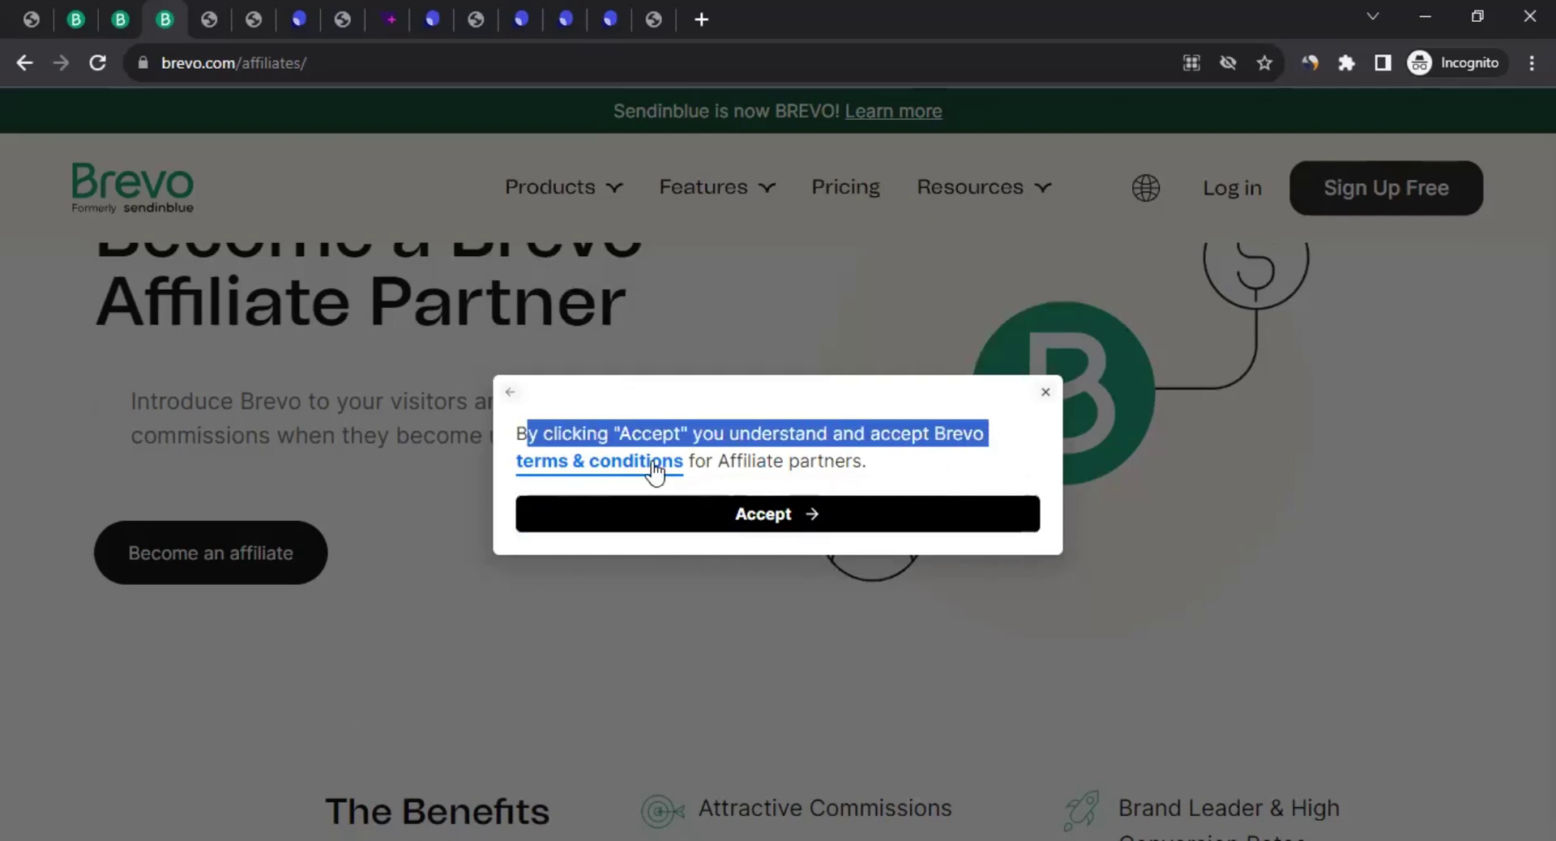
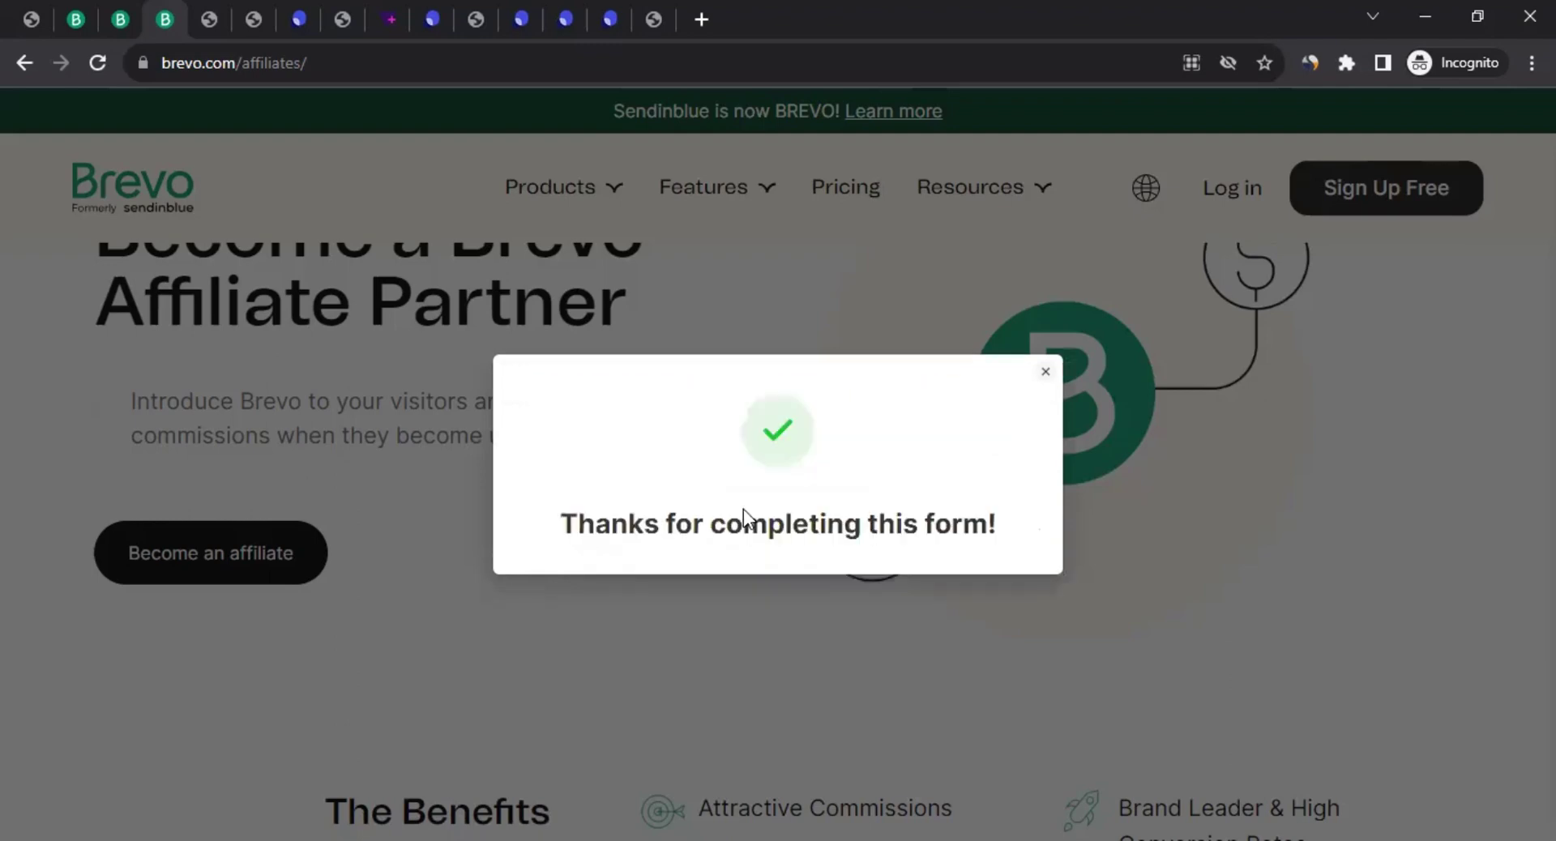
{"action": "left_click_drag", "start_coordinate": [628, 526], "coordinate": [998, 539]}
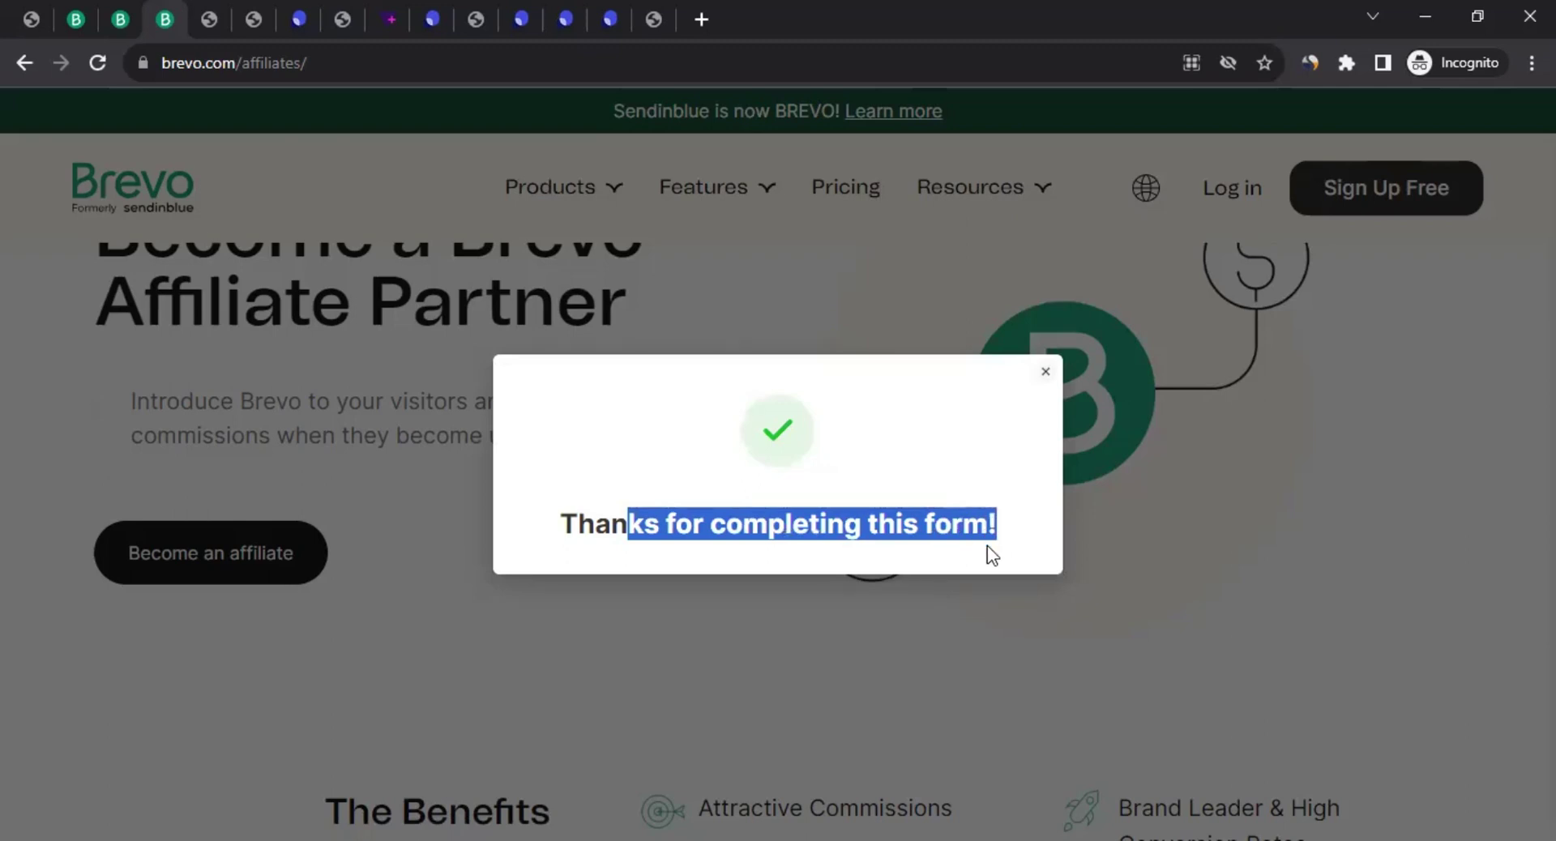
{"action": "left_click", "coordinate": [980, 532]}
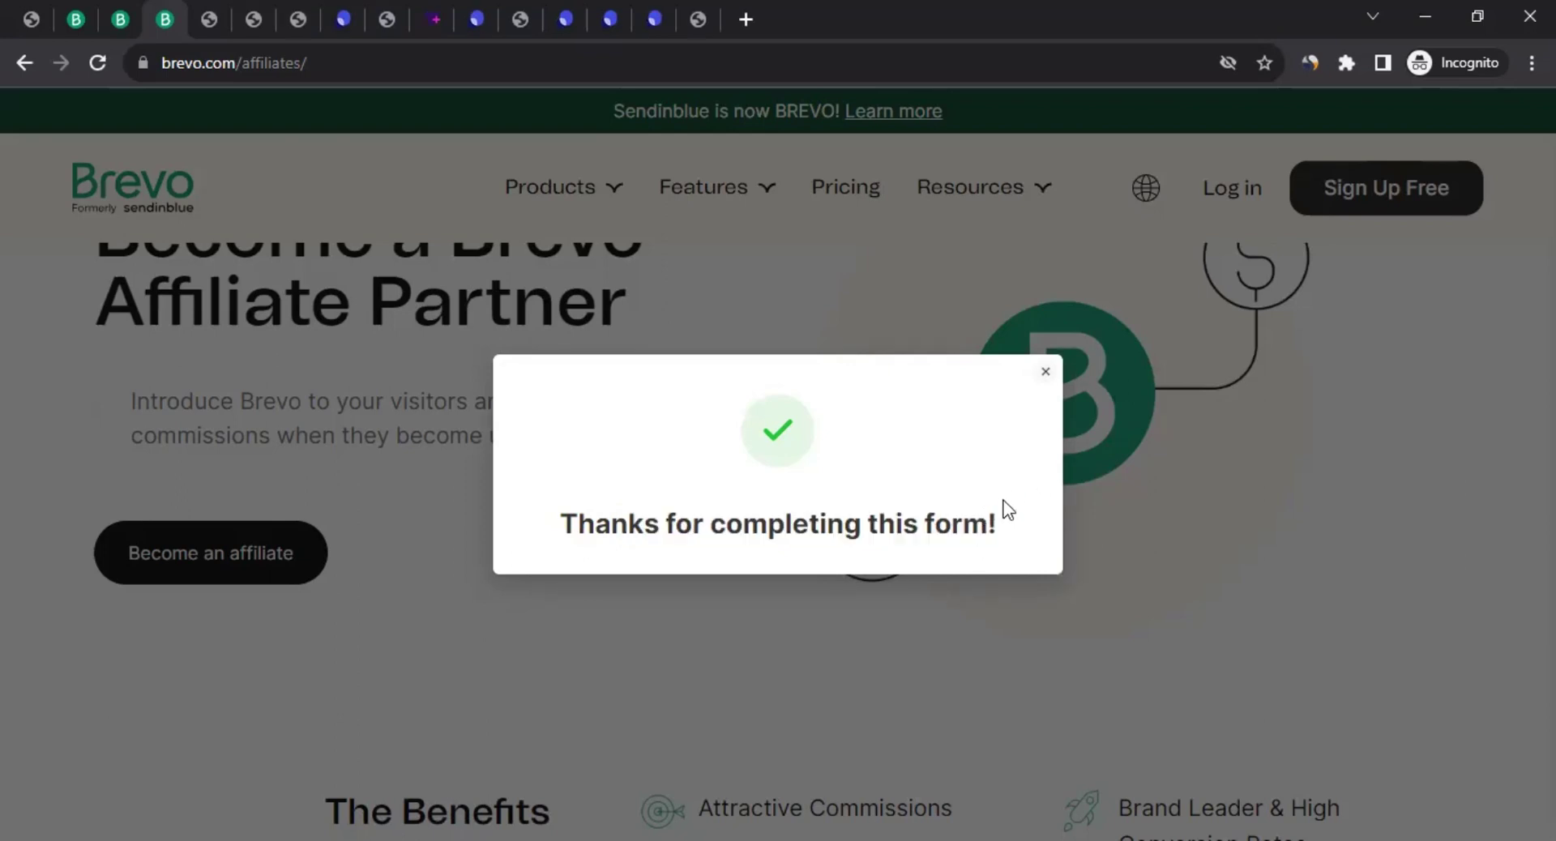
Open the PartnerStack email about verifying the Brevo partnership
{"action": "left_click", "coordinate": [217, 18]}
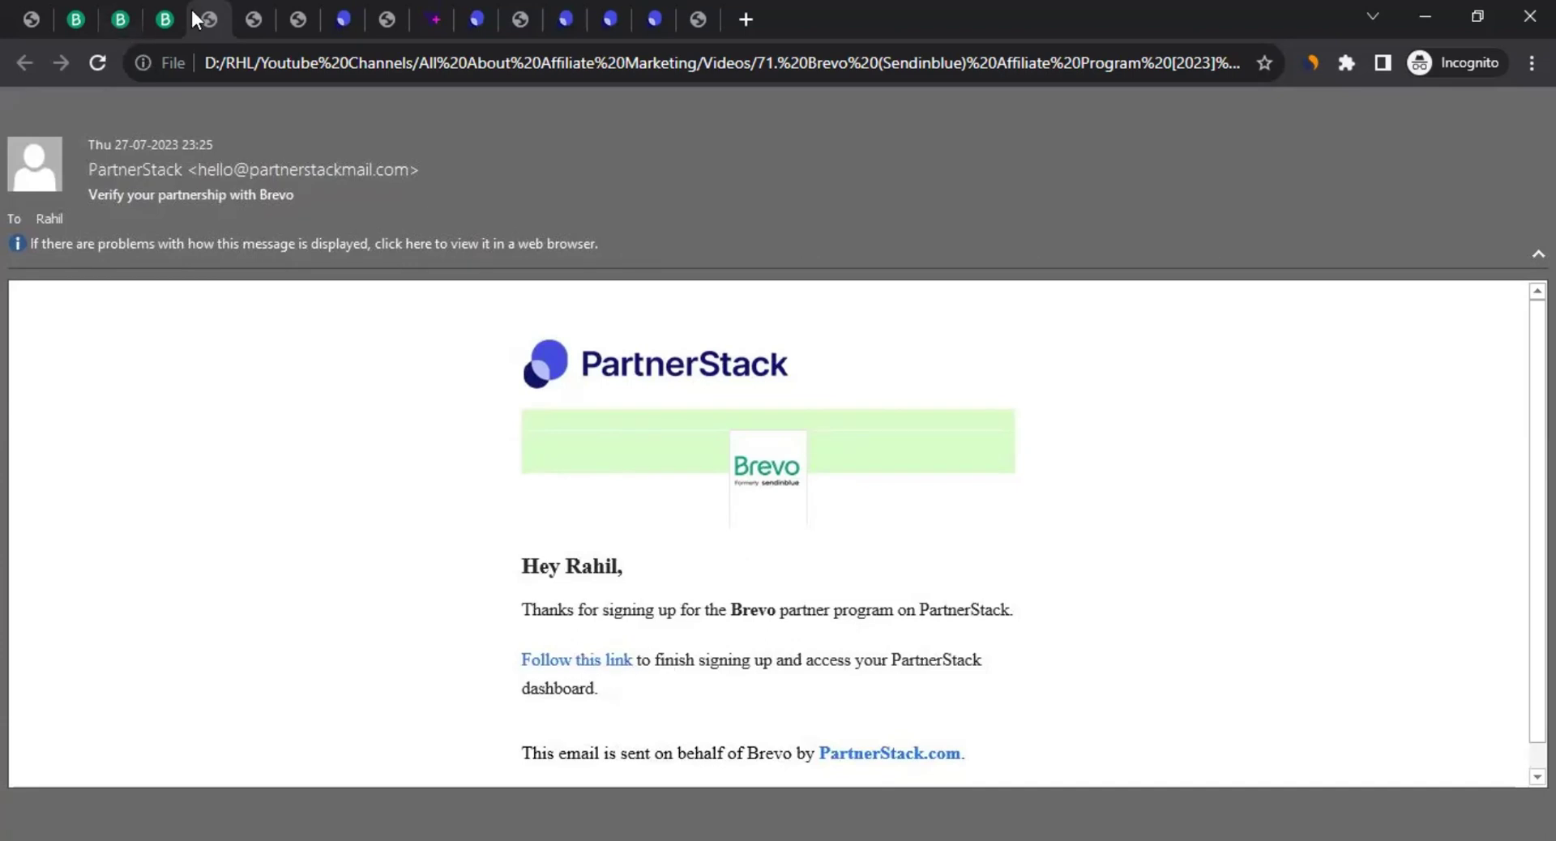
Go through the PartnerStack account creation and team invitation pages to the PartnerStack home dashboard
{"action": "left_click", "coordinate": [250, 21]}
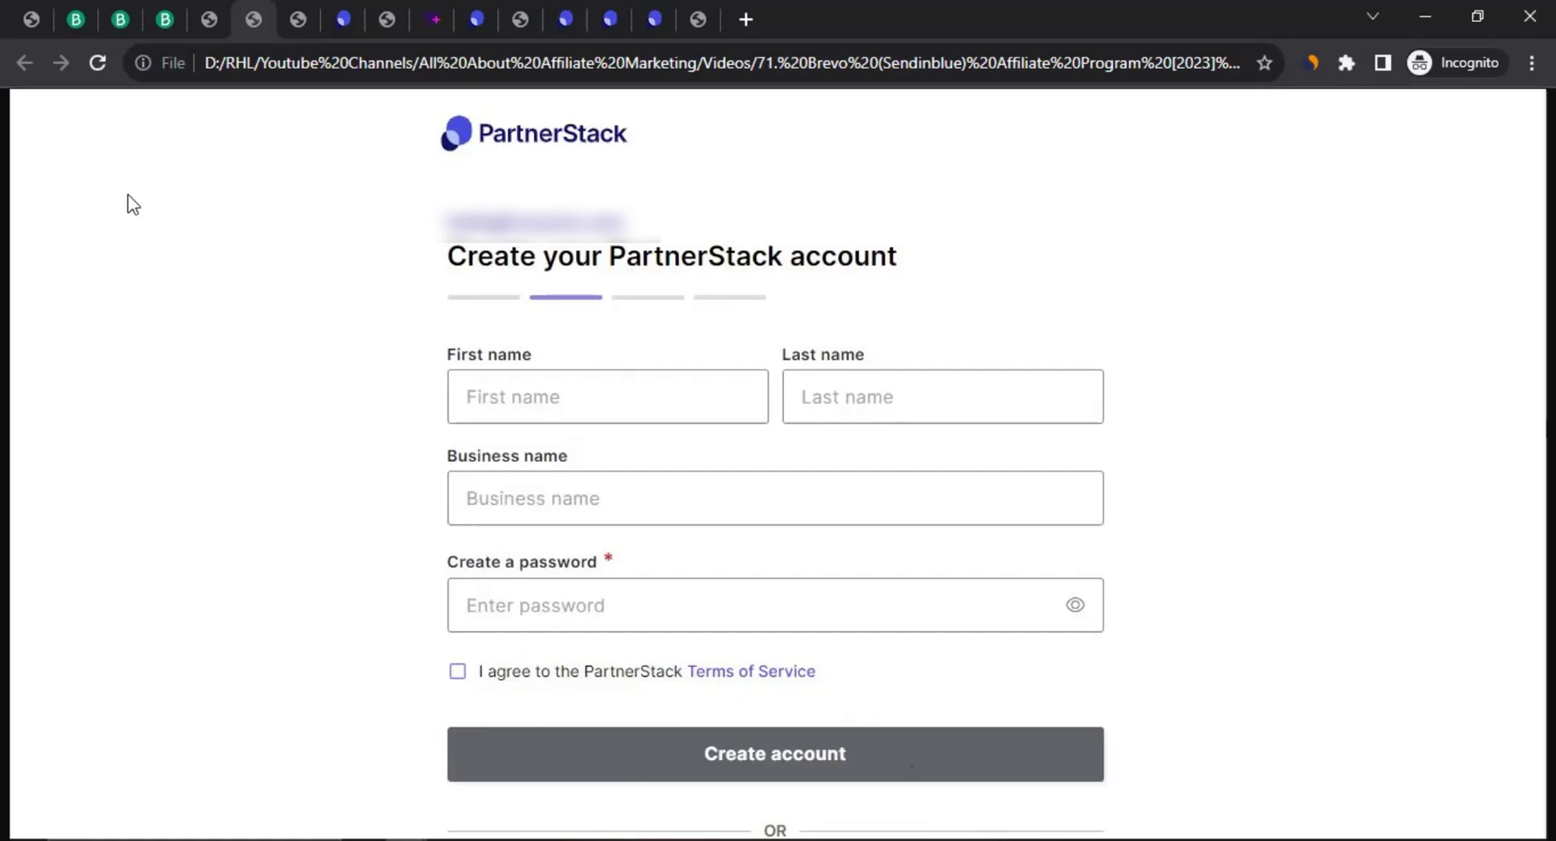
{"action": "left_click", "coordinate": [291, 14]}
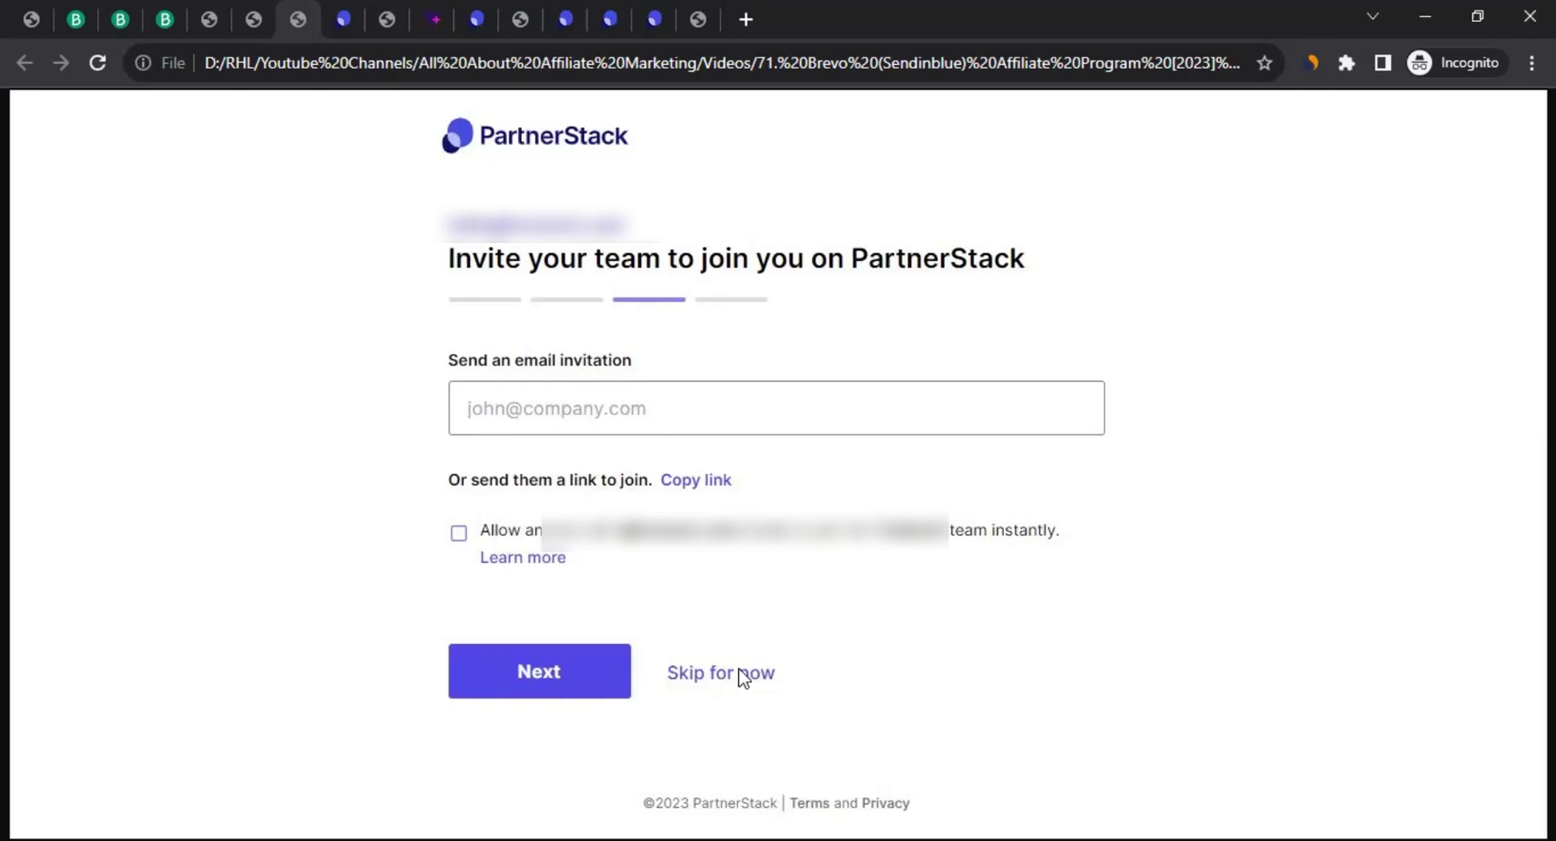
{"action": "left_click", "coordinate": [332, 20]}
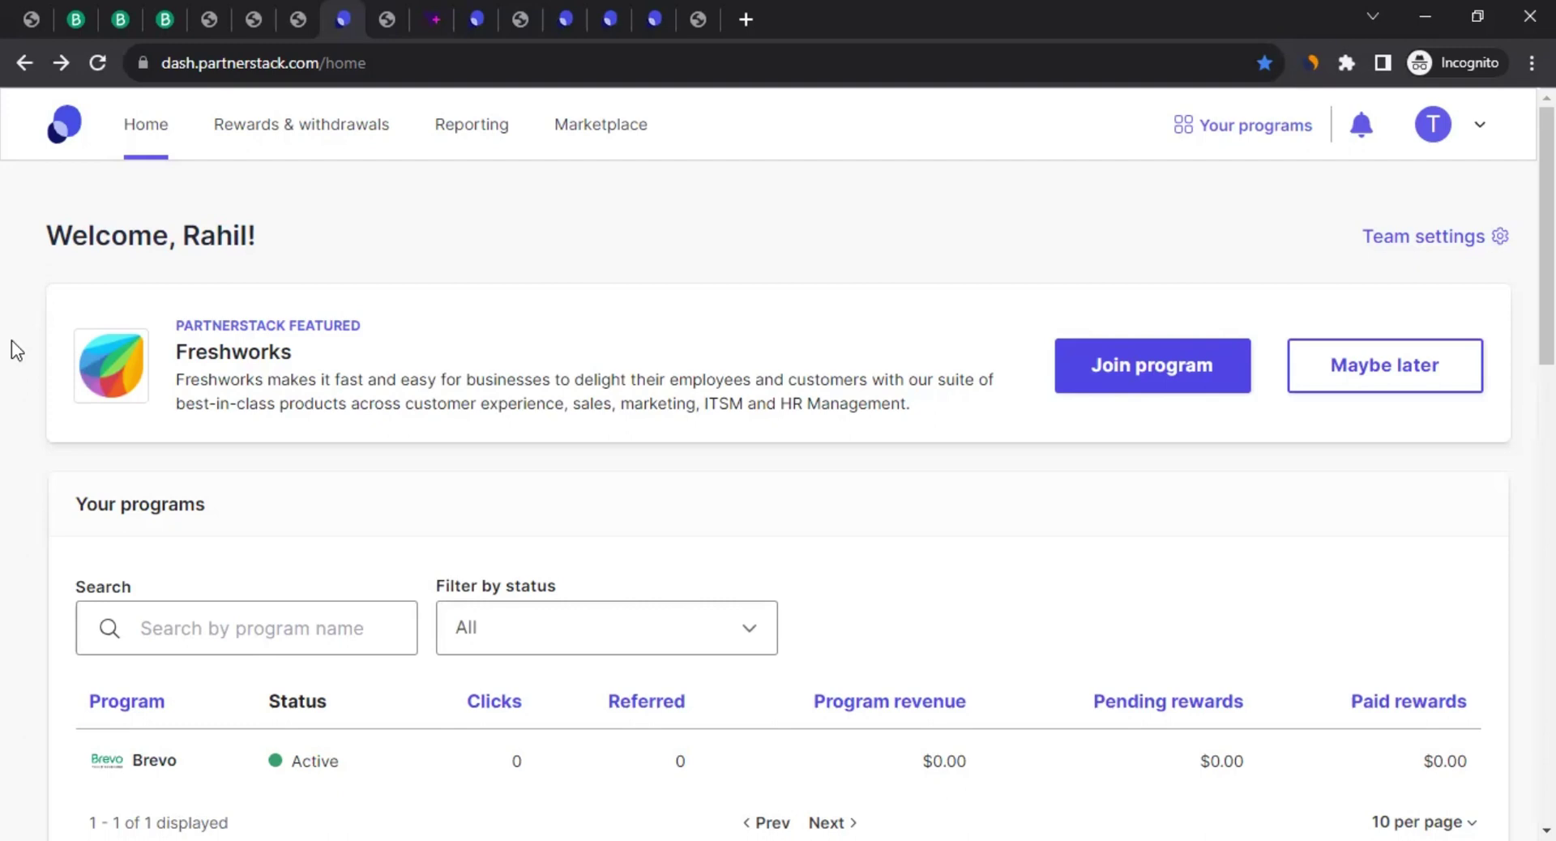
Show the list of joined programs and open the Brevo program's summary page with its agreement review
{"action": "left_click", "coordinate": [1275, 127]}
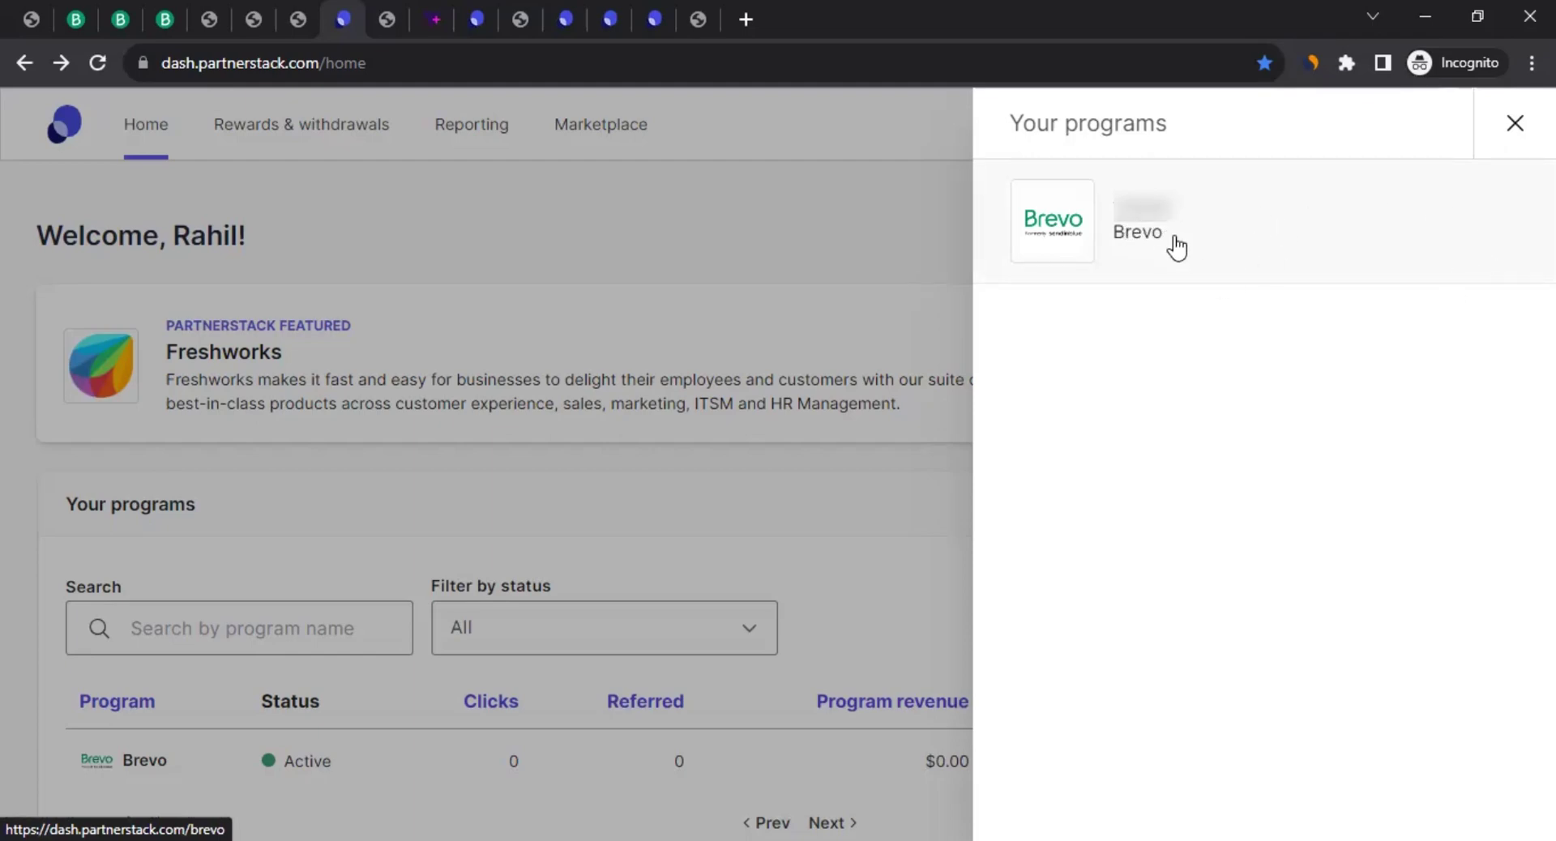
{"action": "left_click", "coordinate": [389, 15]}
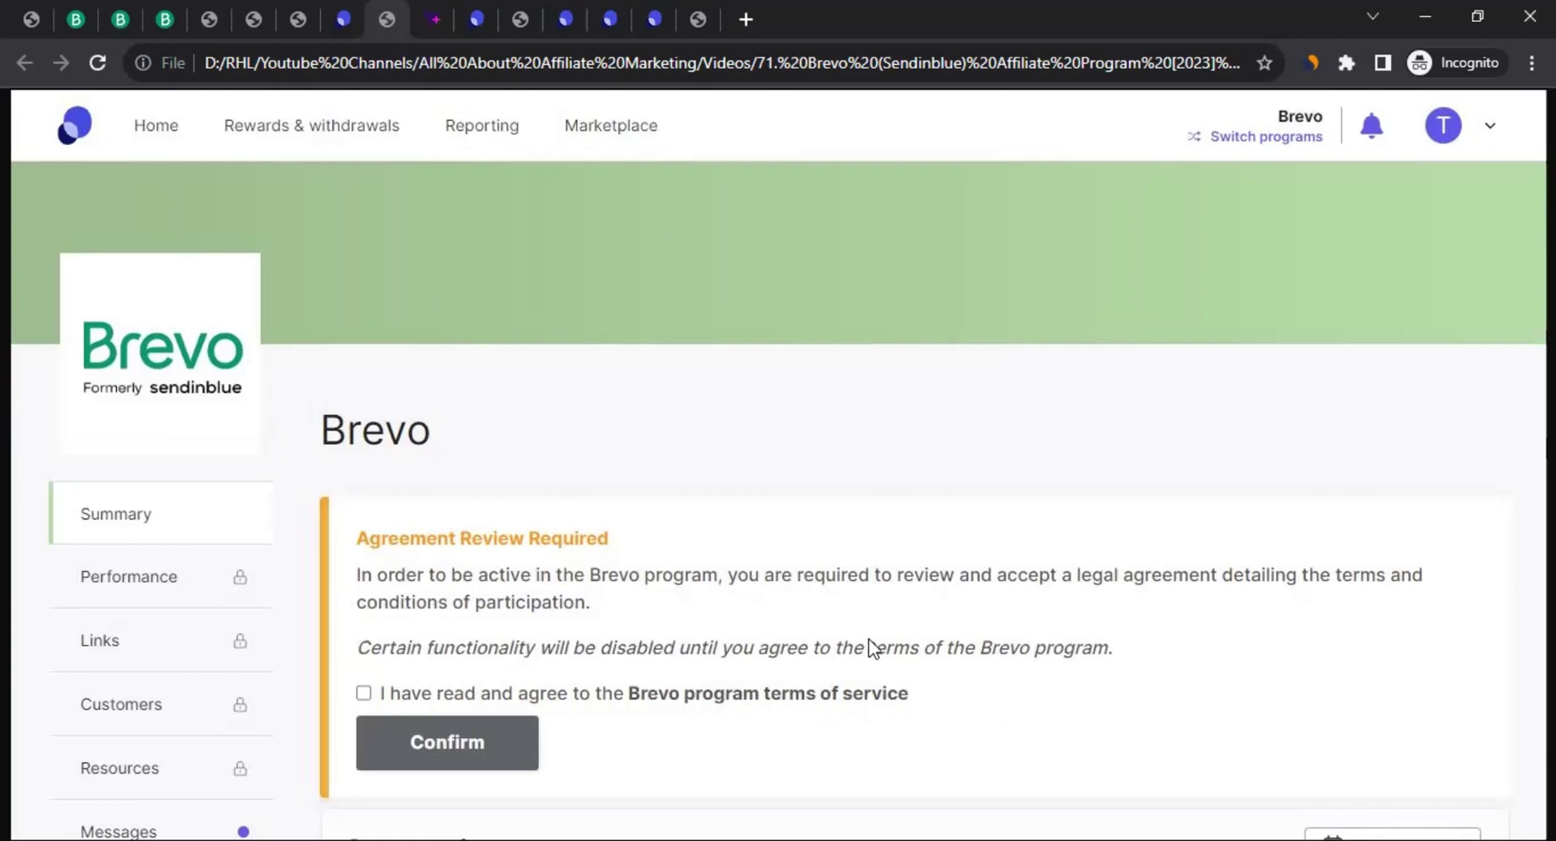
Skim the Brevo partner Terms and Conditions and return to the program's agreement review
{"action": "left_click", "coordinate": [445, 9]}
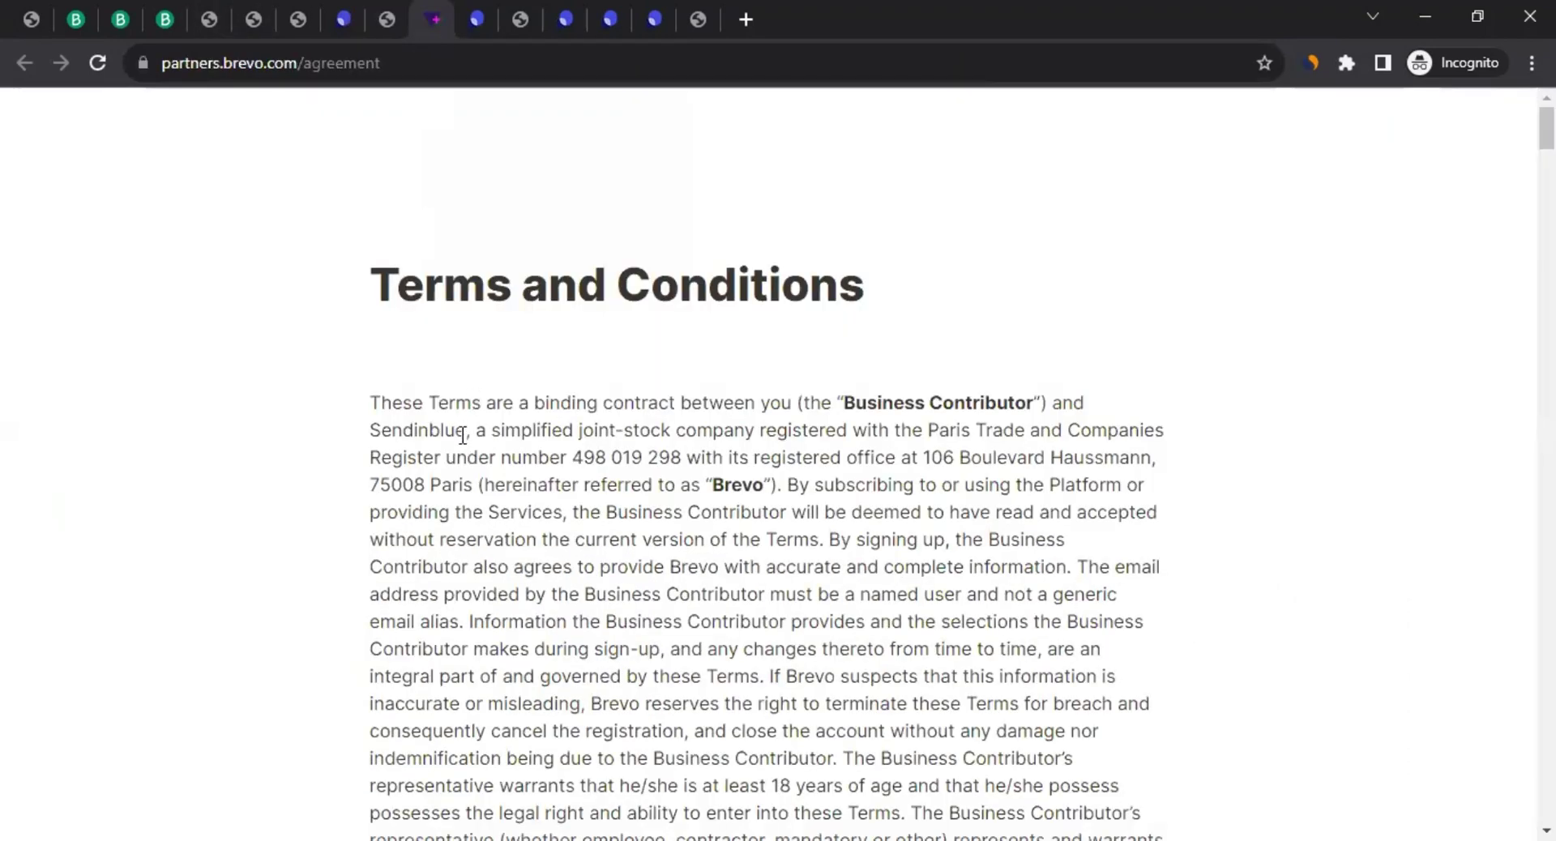
{"action": "scroll", "coordinate": [497, 419], "scroll_direction": "down", "scroll_amount": 12}
{"action": "scroll", "coordinate": [500, 416], "scroll_direction": "up", "scroll_amount": 10}
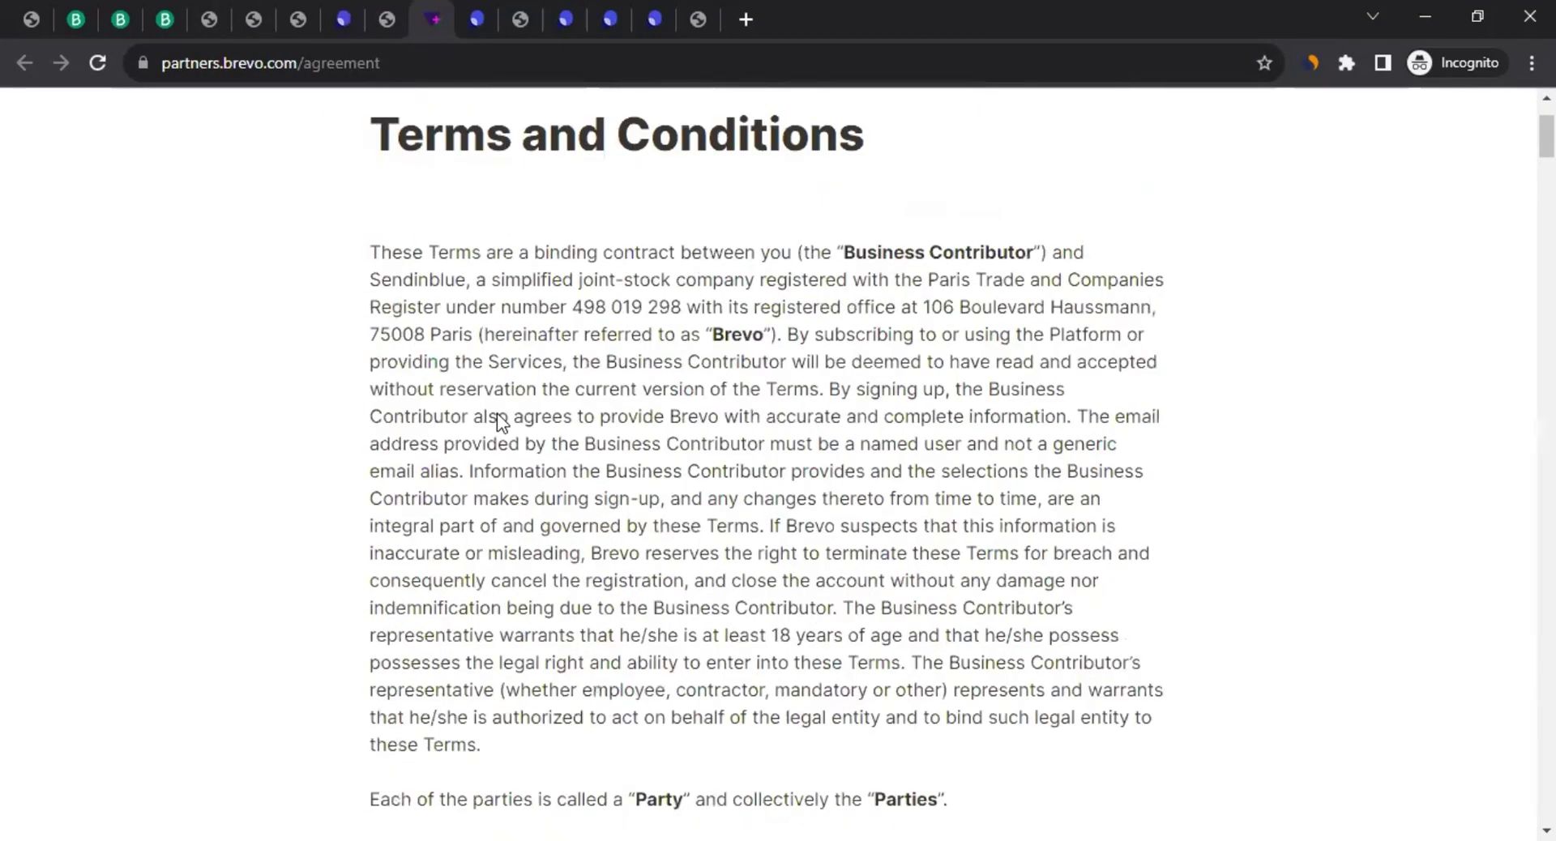
{"action": "scroll", "coordinate": [506, 411], "scroll_direction": "up", "scroll_amount": 2}
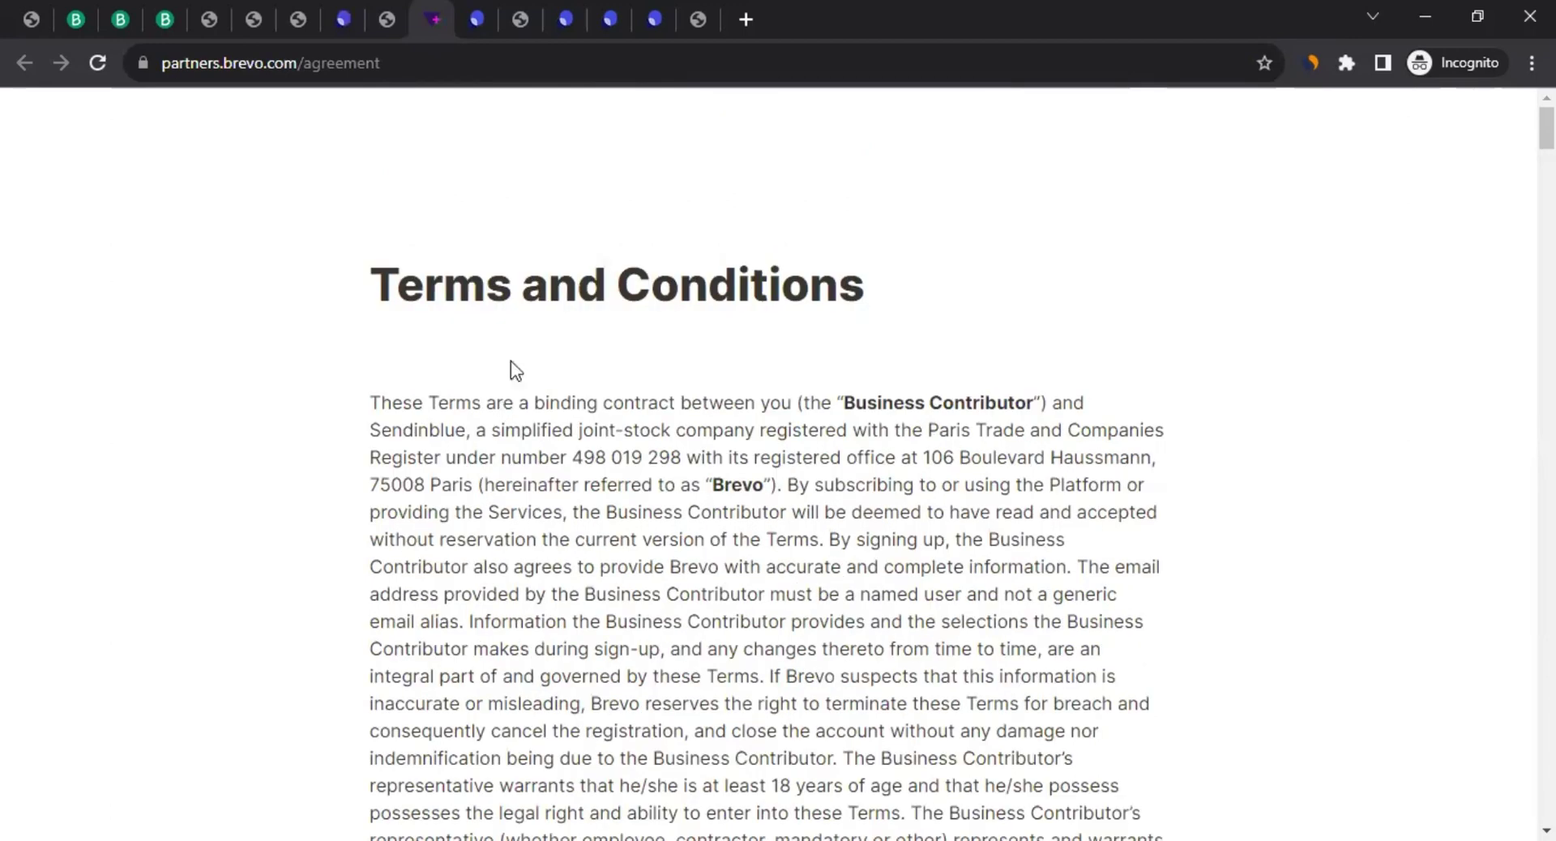
{"action": "left_click", "coordinate": [390, 18]}
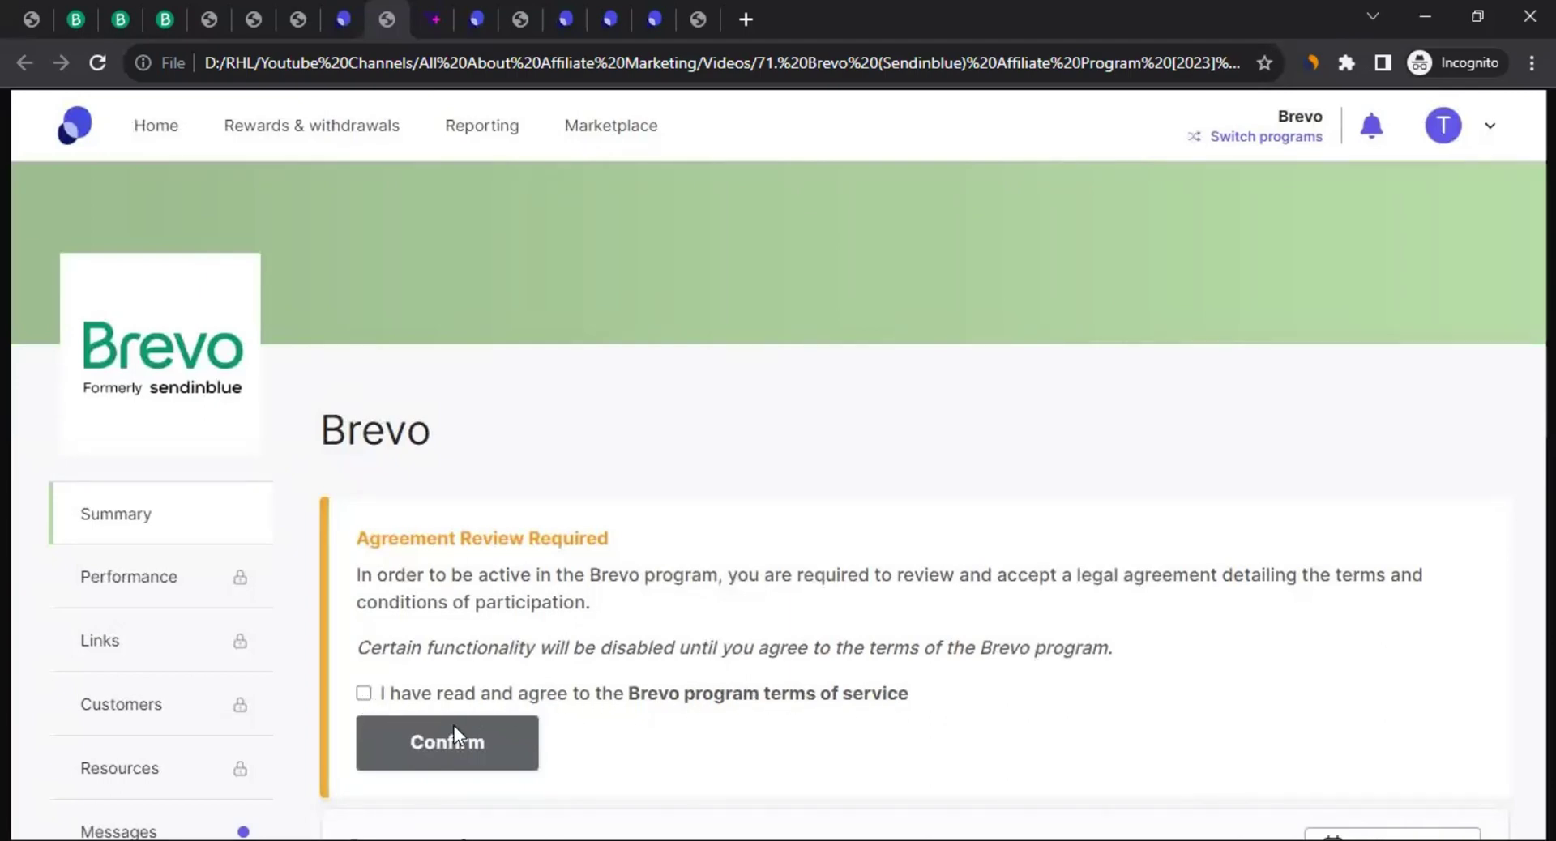
Examine the program performance figures and the reward offers on the Brevo program's summary page
{"action": "left_click", "coordinate": [474, 20]}
{"action": "scroll", "coordinate": [123, 442], "scroll_direction": "down", "scroll_amount": 1}
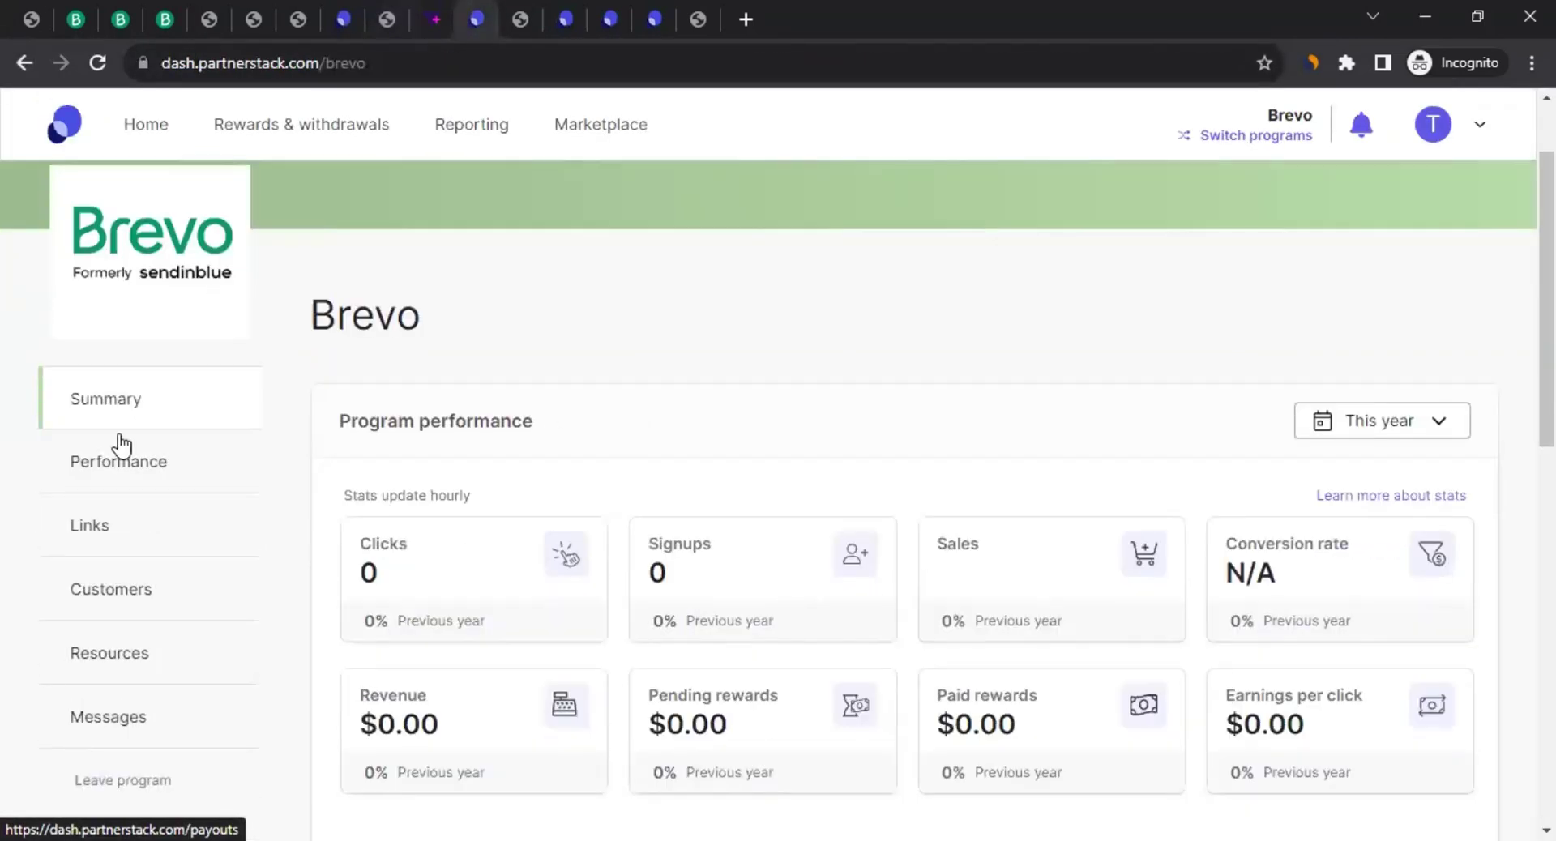
{"action": "scroll", "coordinate": [604, 282], "scroll_direction": "down", "scroll_amount": 3}
{"action": "scroll", "coordinate": [484, 413], "scroll_direction": "up", "scroll_amount": 3}
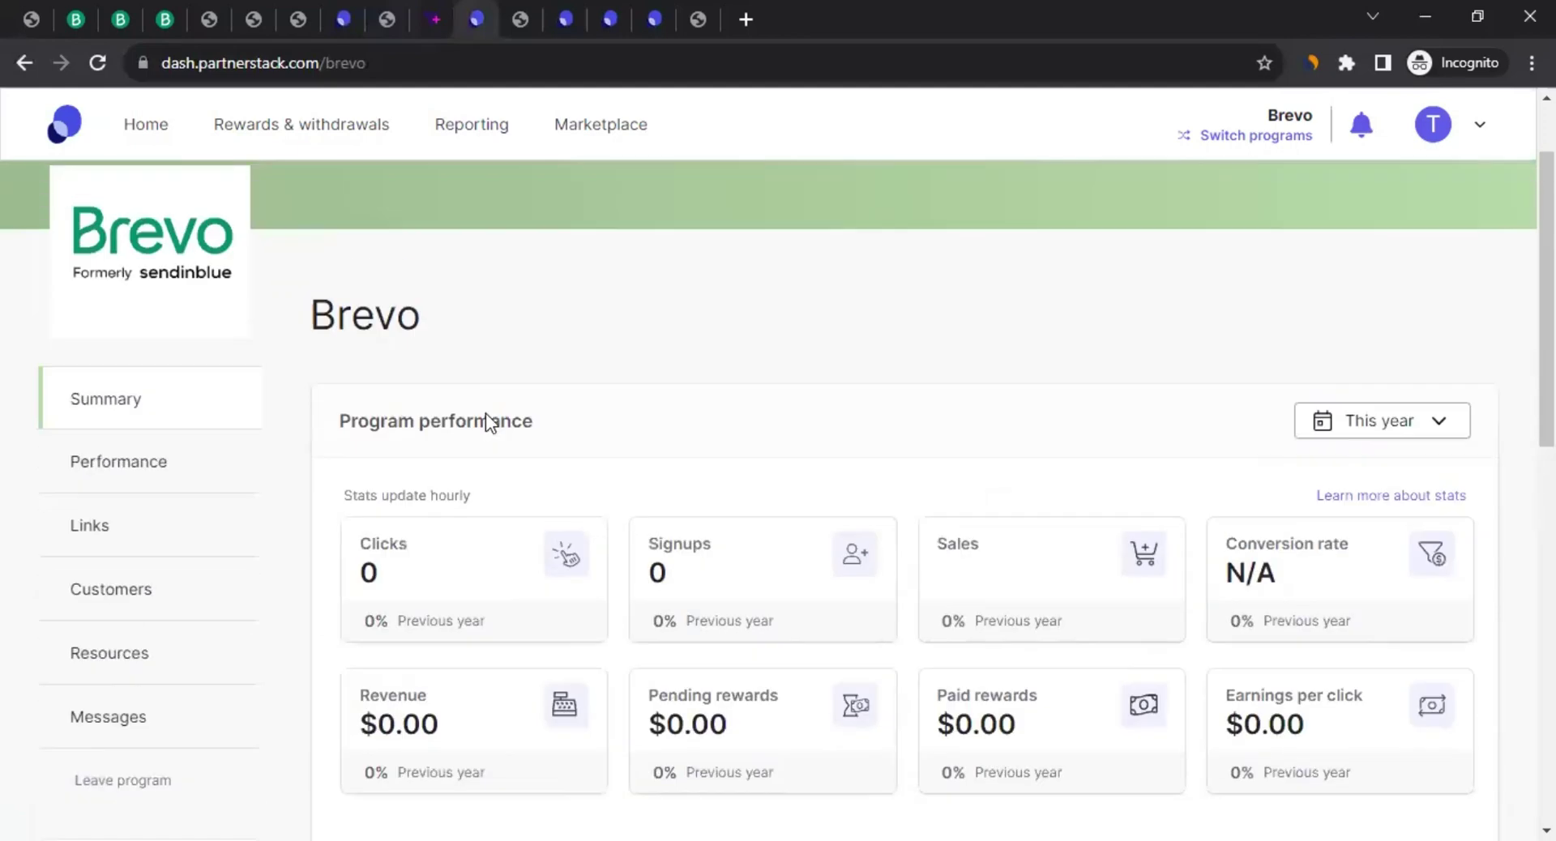
{"action": "left_click_drag", "start_coordinate": [373, 427], "coordinate": [550, 423]}
{"action": "scroll", "coordinate": [629, 432], "scroll_direction": "down", "scroll_amount": 6}
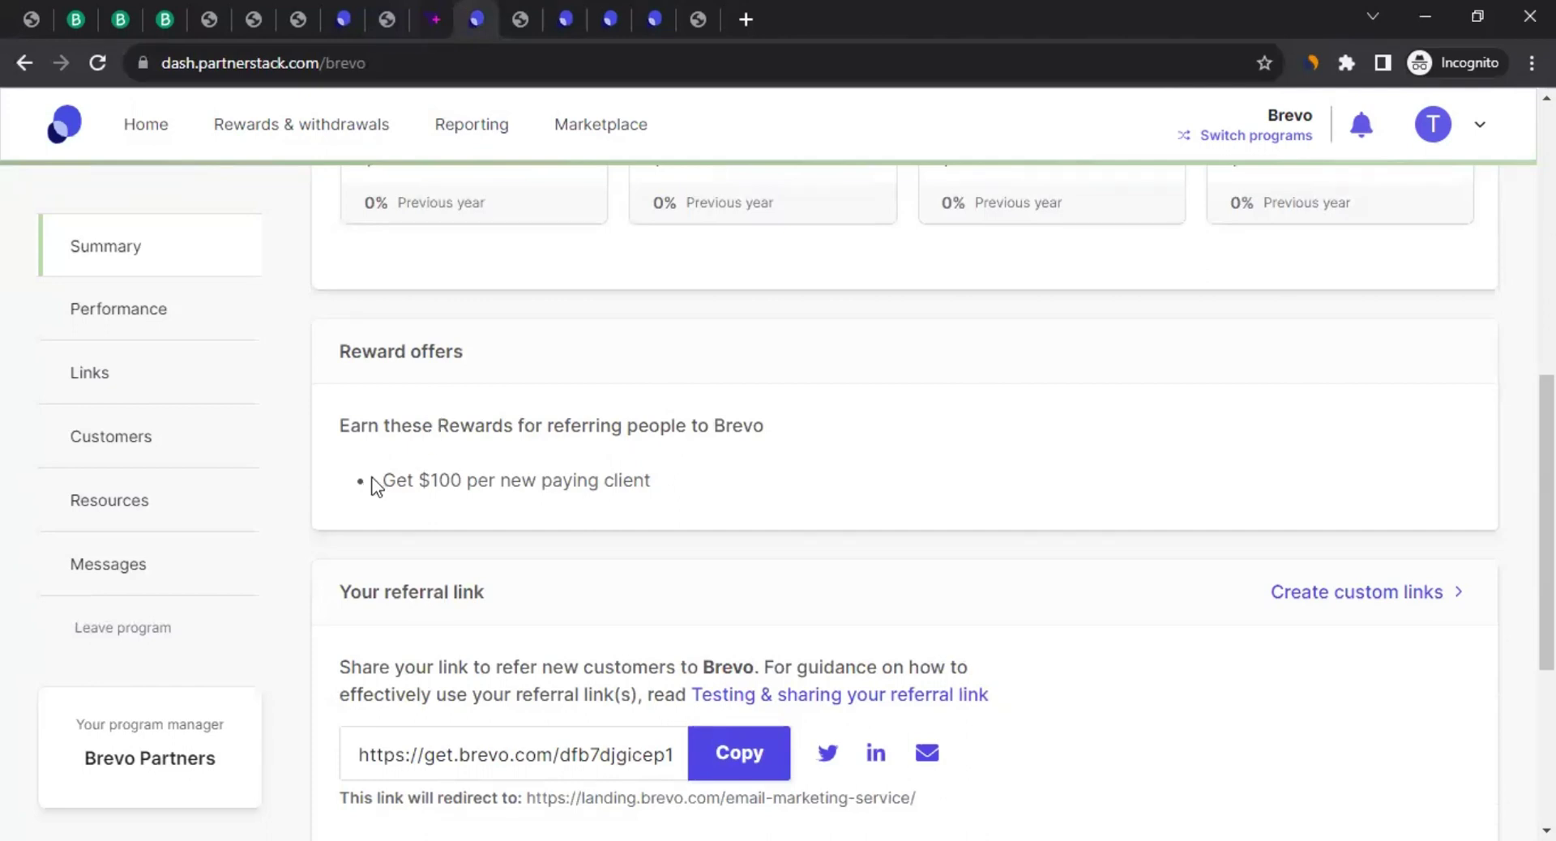
{"action": "left_click_drag", "start_coordinate": [383, 480], "coordinate": [657, 481]}
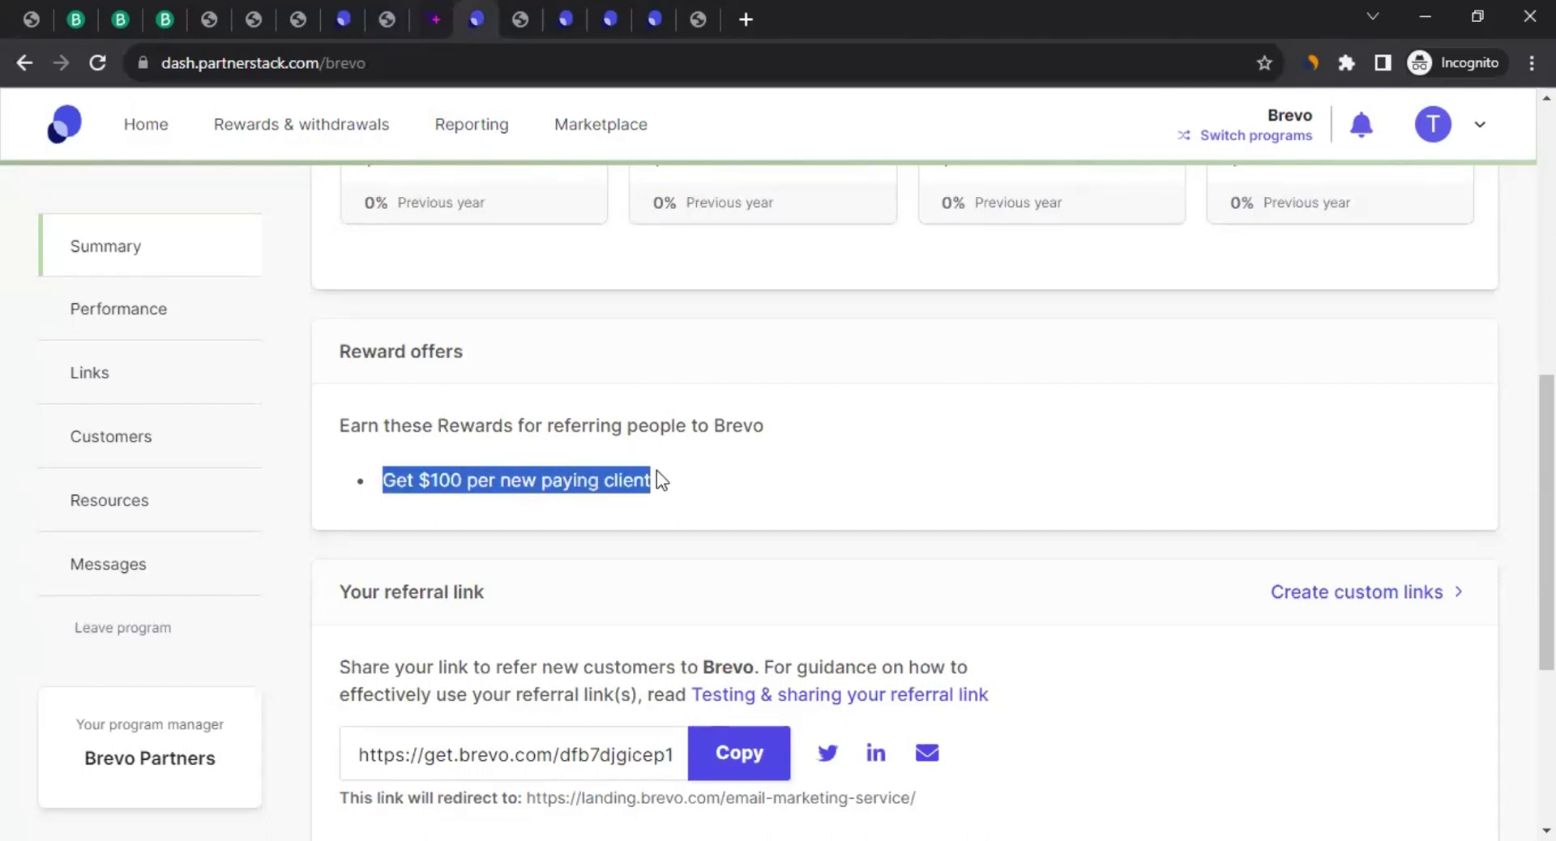
{"action": "left_click", "coordinate": [409, 470]}
{"action": "left_click_drag", "start_coordinate": [488, 487], "coordinate": [663, 493]}
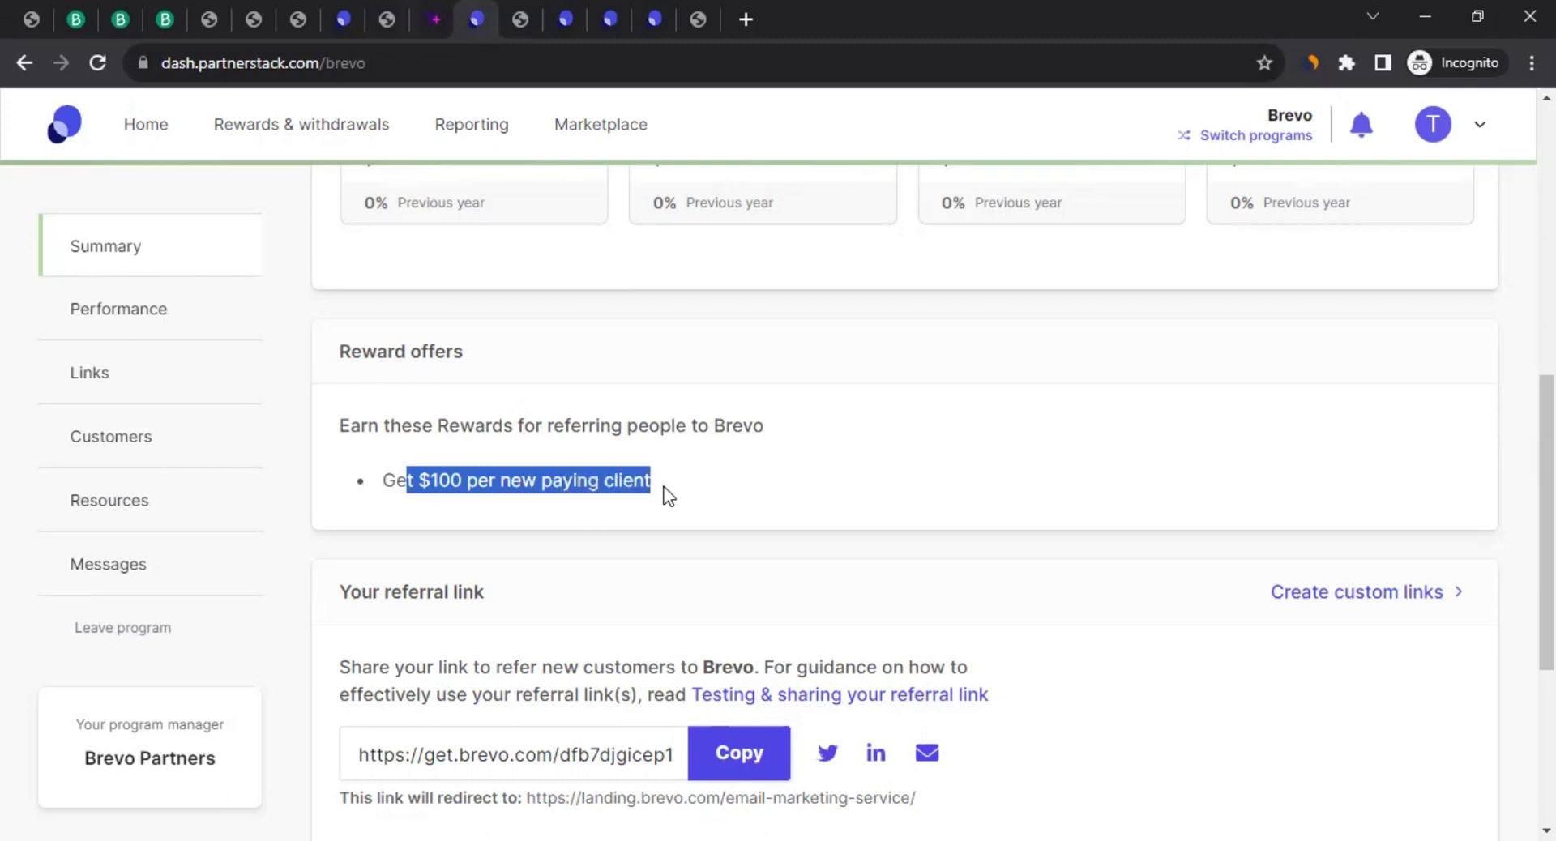
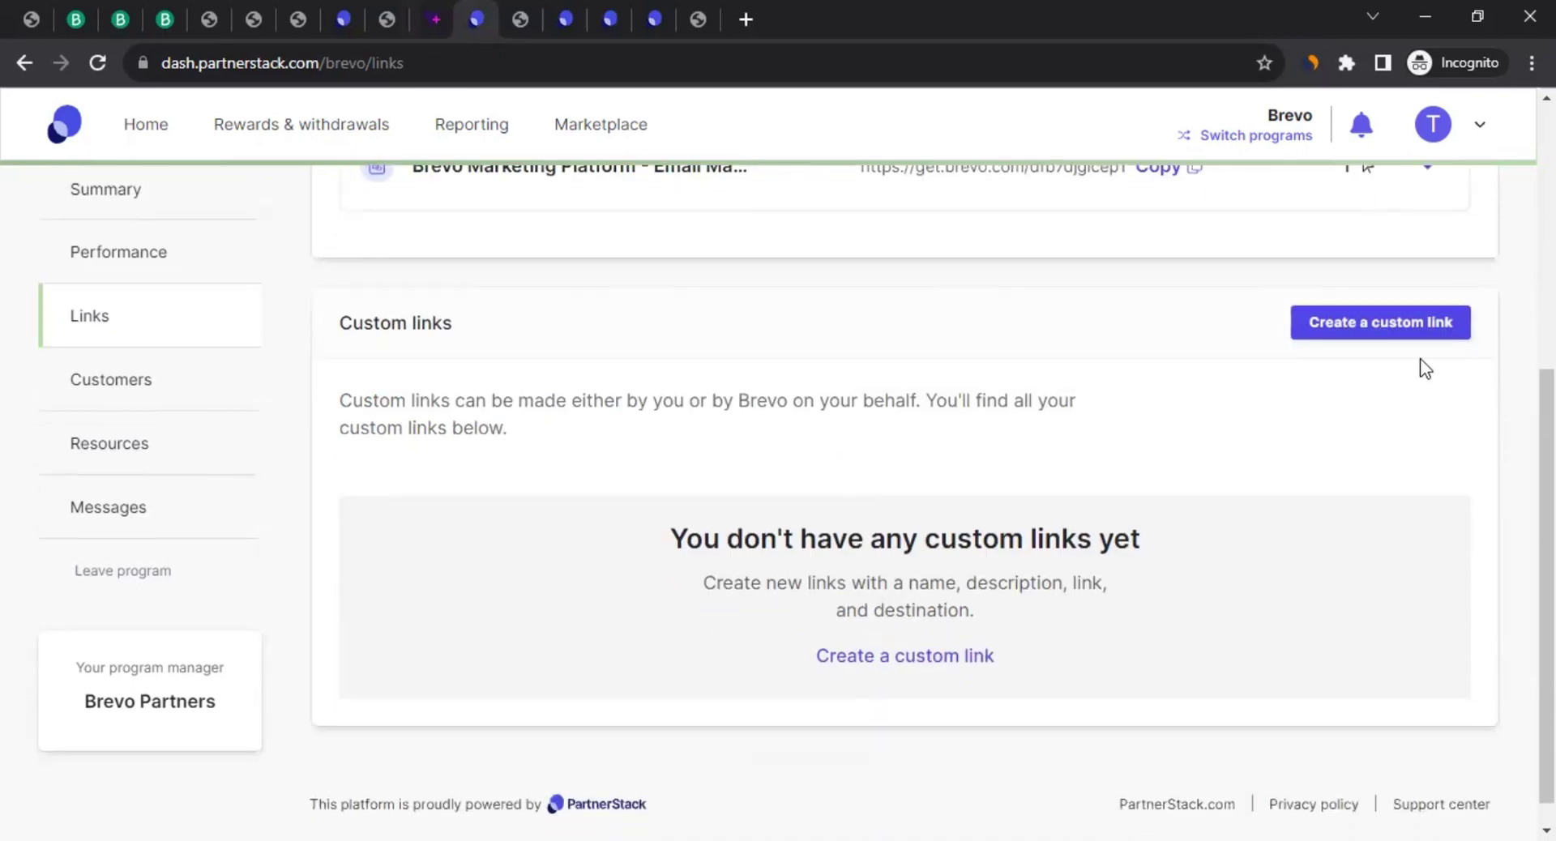
Copy the web address of the Brevo home page
{"action": "left_click", "coordinate": [89, 5]}
{"action": "left_click", "coordinate": [256, 63]}
{"action": "key", "text": "ctrl+c"}
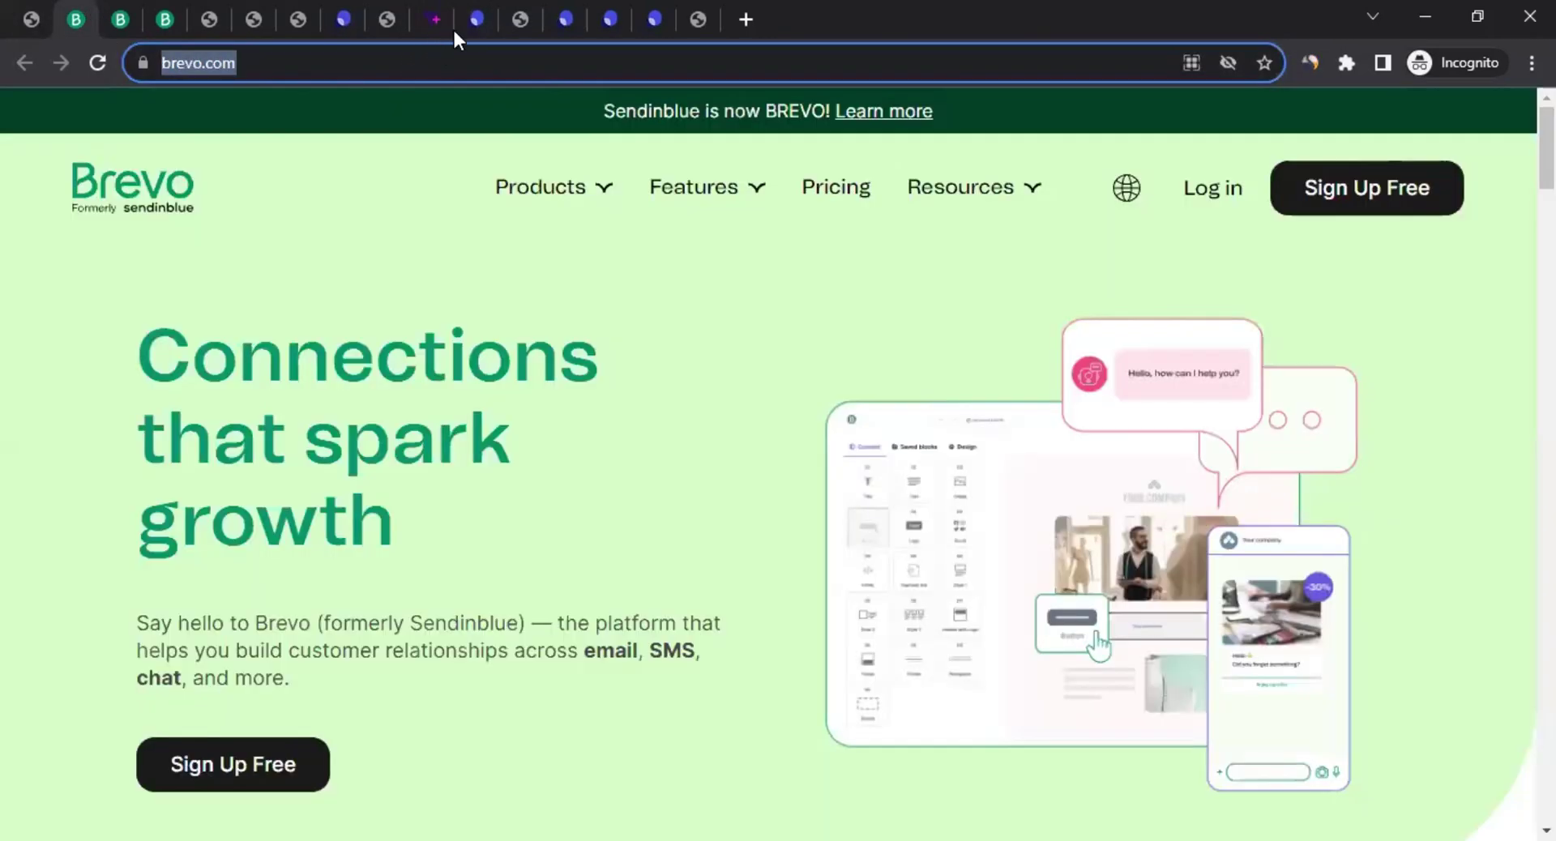
Start a new custom link in PartnerStack titled "Brevo Website" with the description "Website"
{"action": "left_click", "coordinate": [474, 17]}
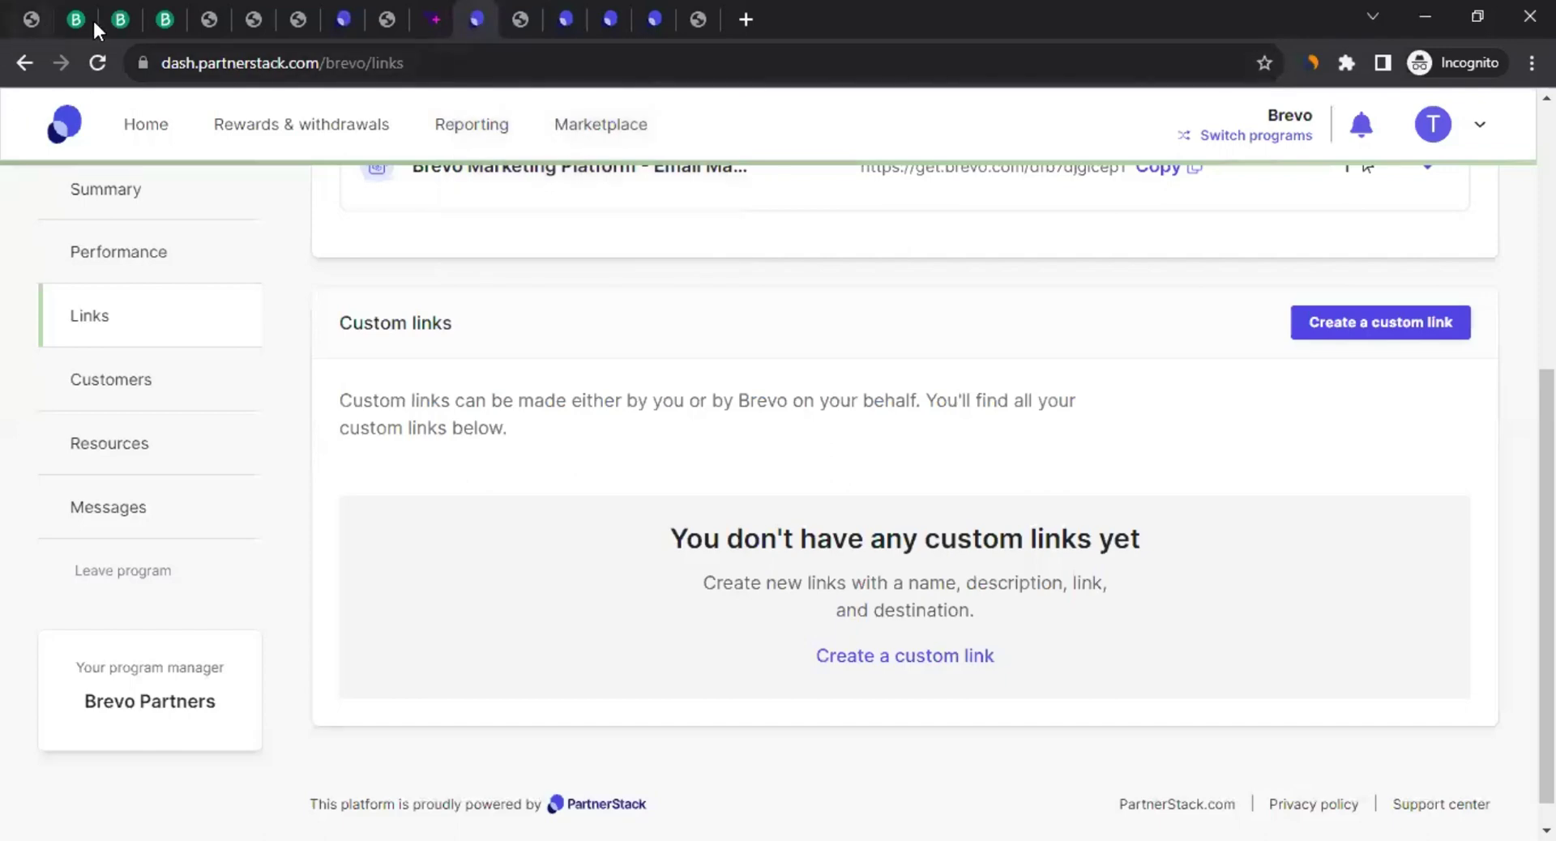
{"action": "left_click", "coordinate": [1349, 324]}
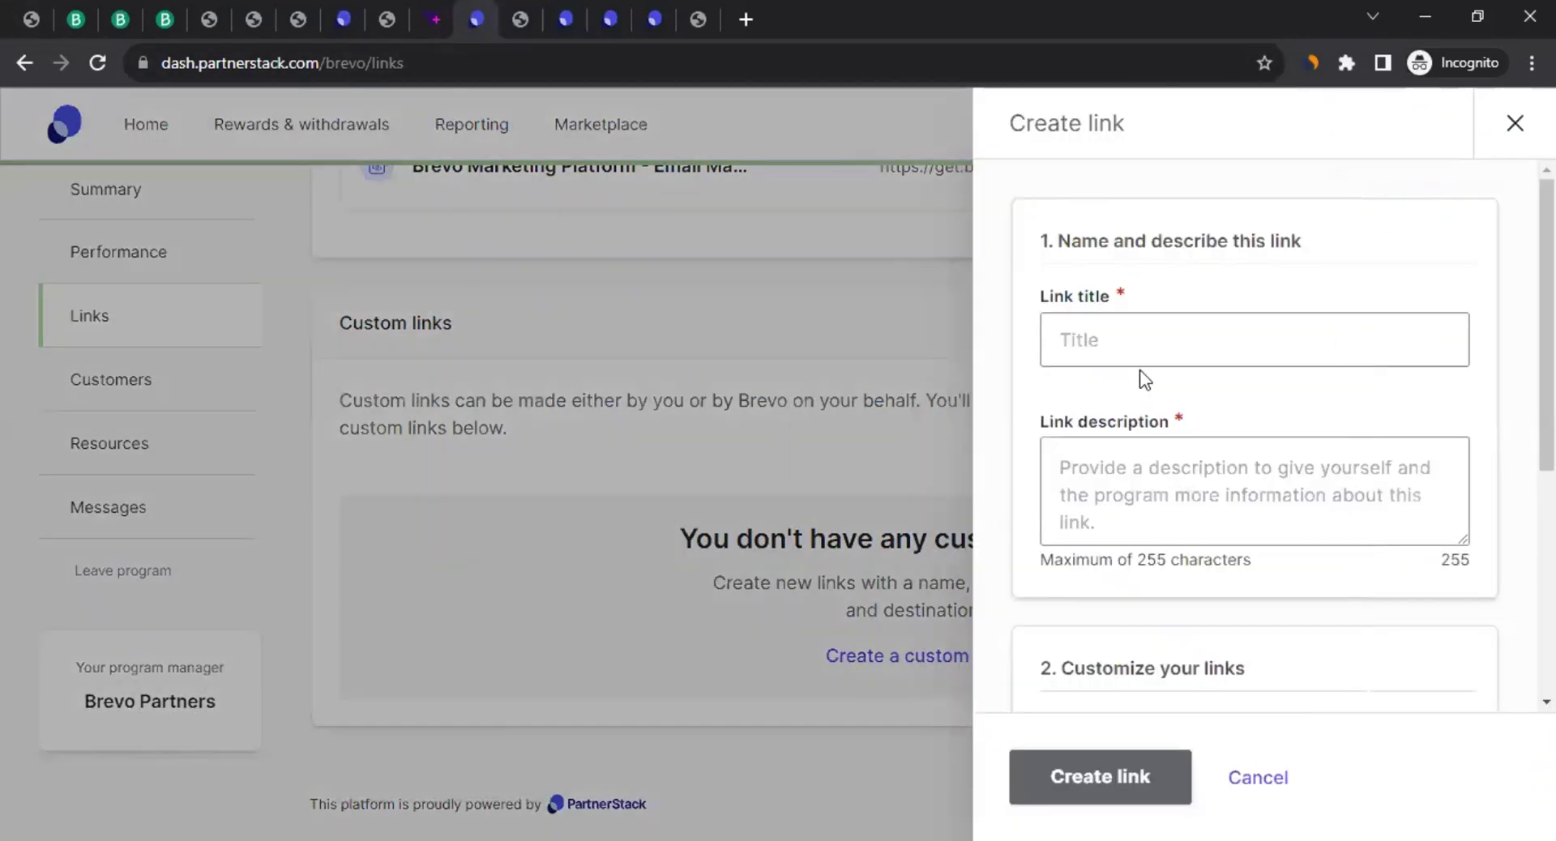
{"action": "left_click", "coordinate": [1131, 349]}
{"action": "type", "text": "Brevo W"}
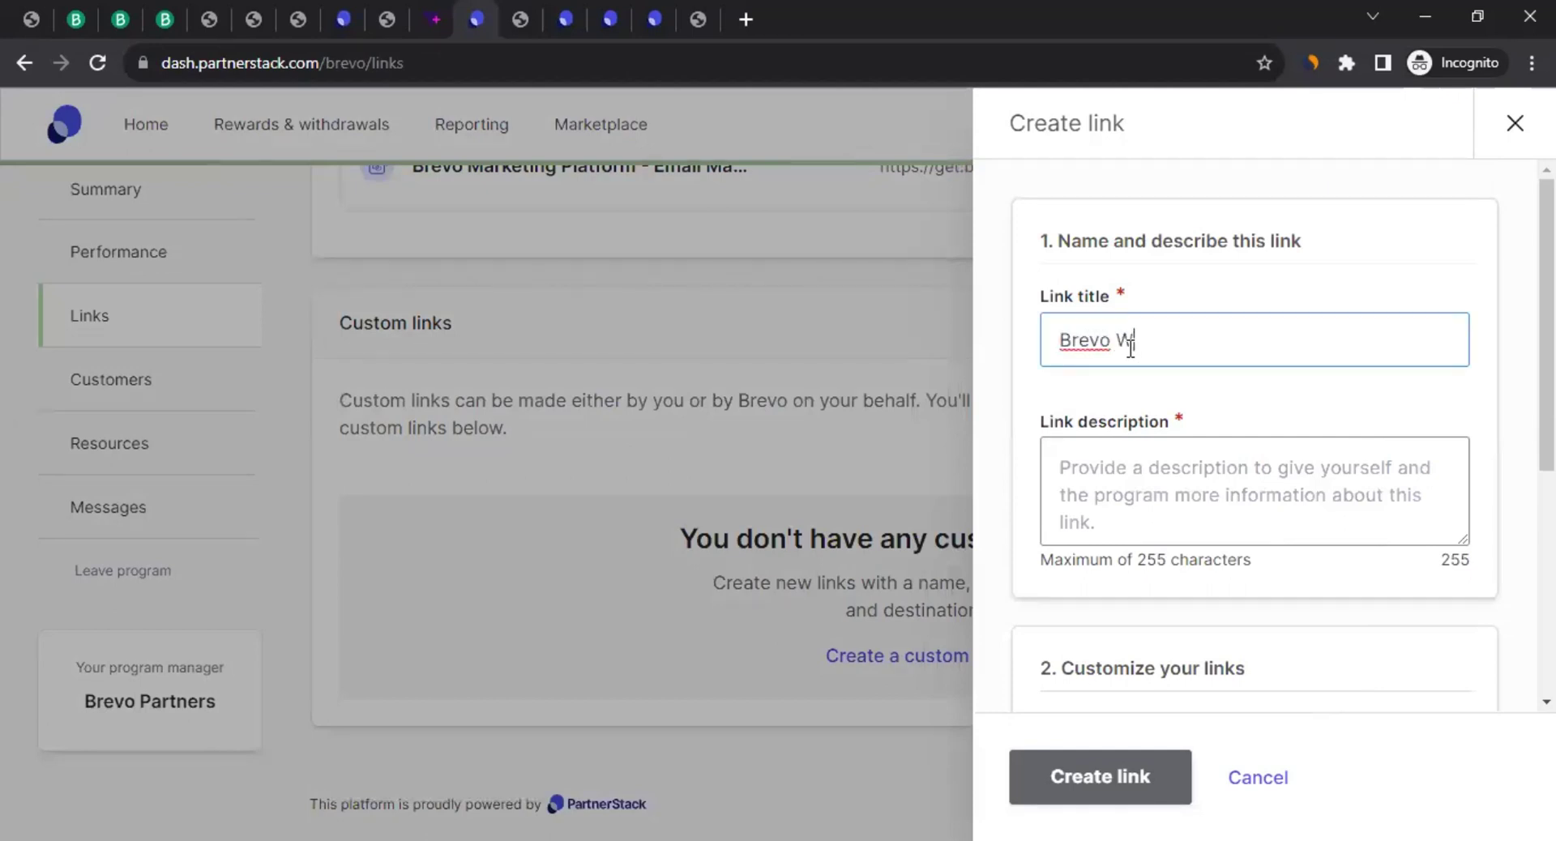
{"action": "type", "text": "ebsite"}
{"action": "key", "text": "Tab"}
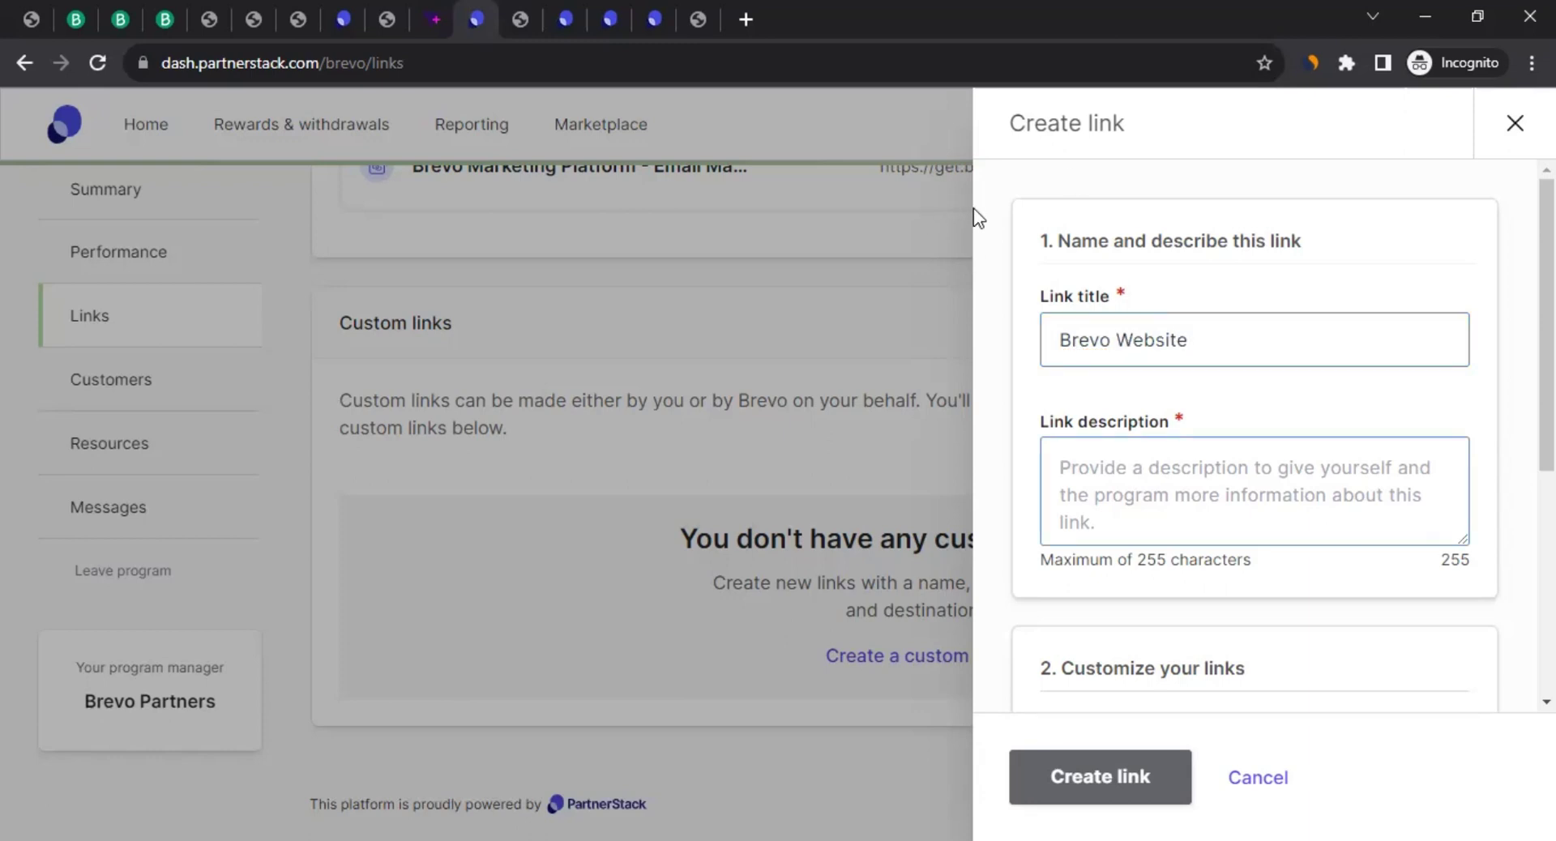
{"action": "type", "text": "Website"}
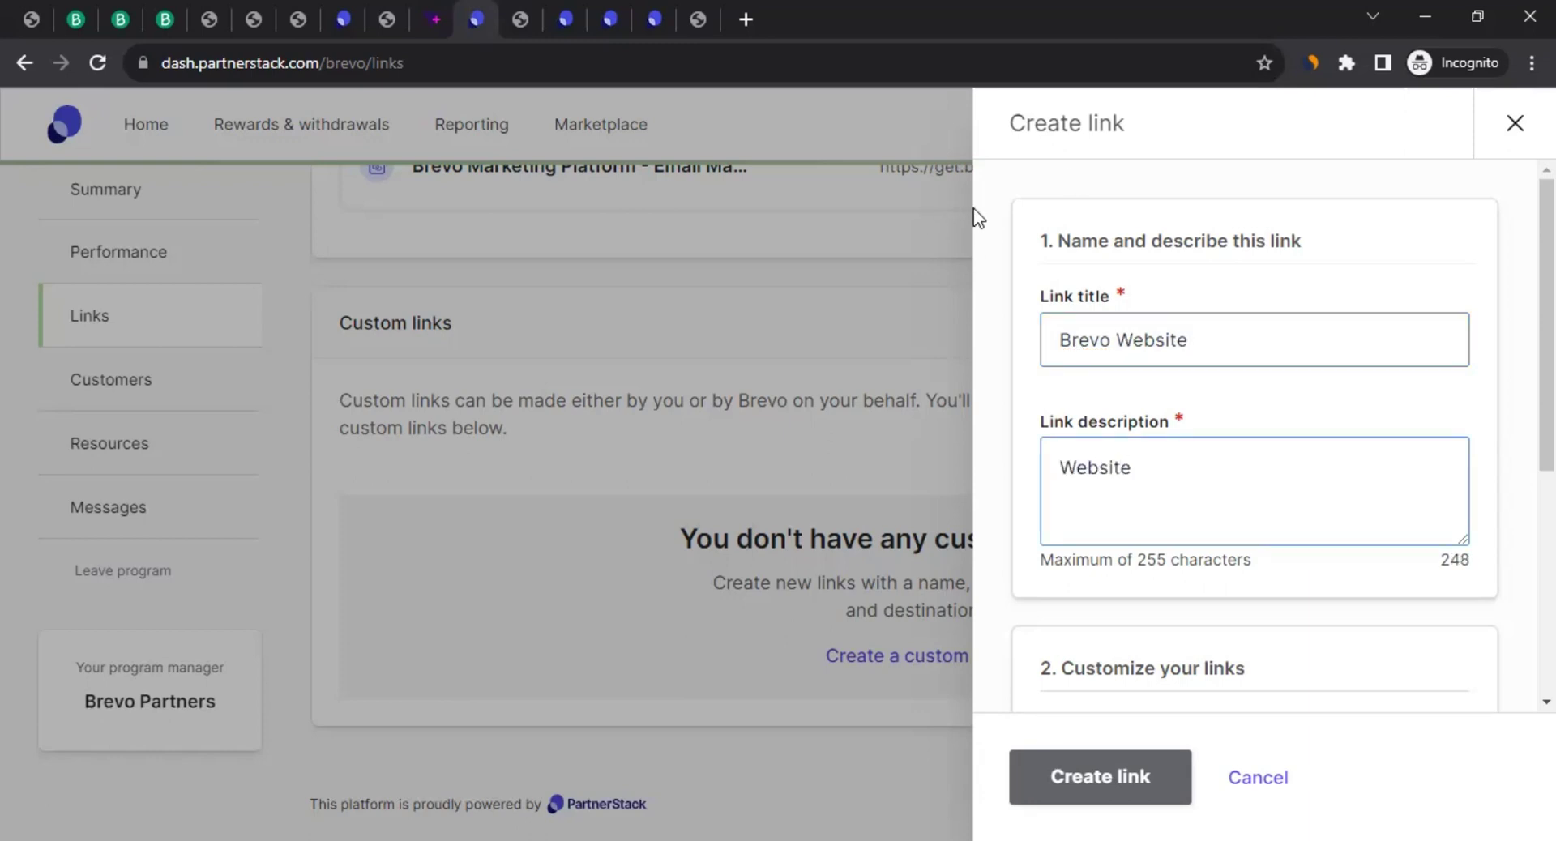
{"action": "scroll", "coordinate": [1191, 305], "scroll_direction": "down", "scroll_amount": 5}
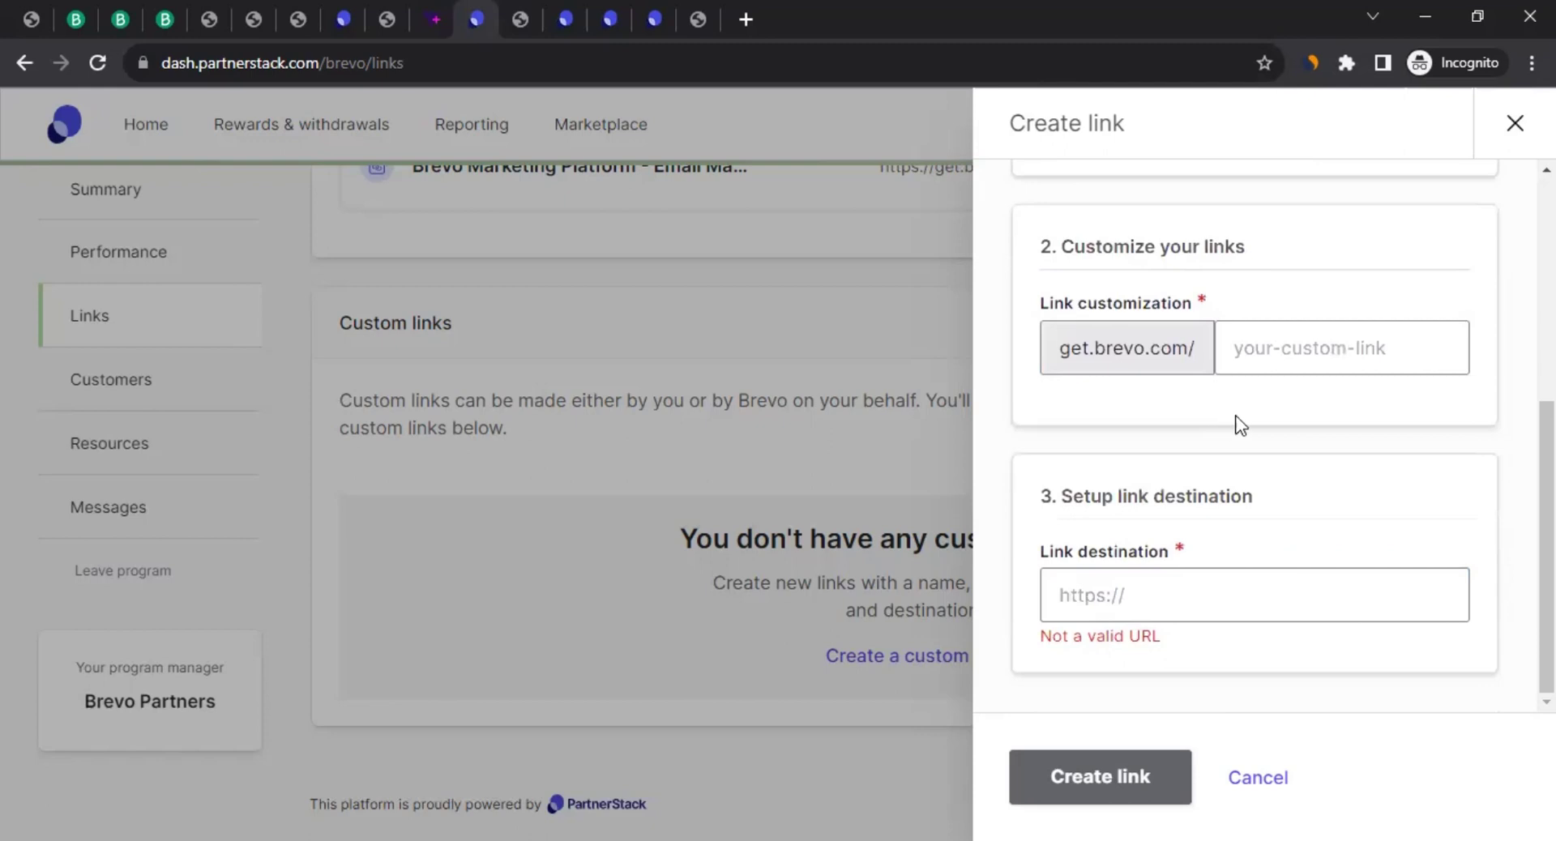
{"action": "left_click", "coordinate": [1315, 350]}
{"action": "left_click", "coordinate": [1136, 605]}
{"action": "key", "text": "ctrl+v"}
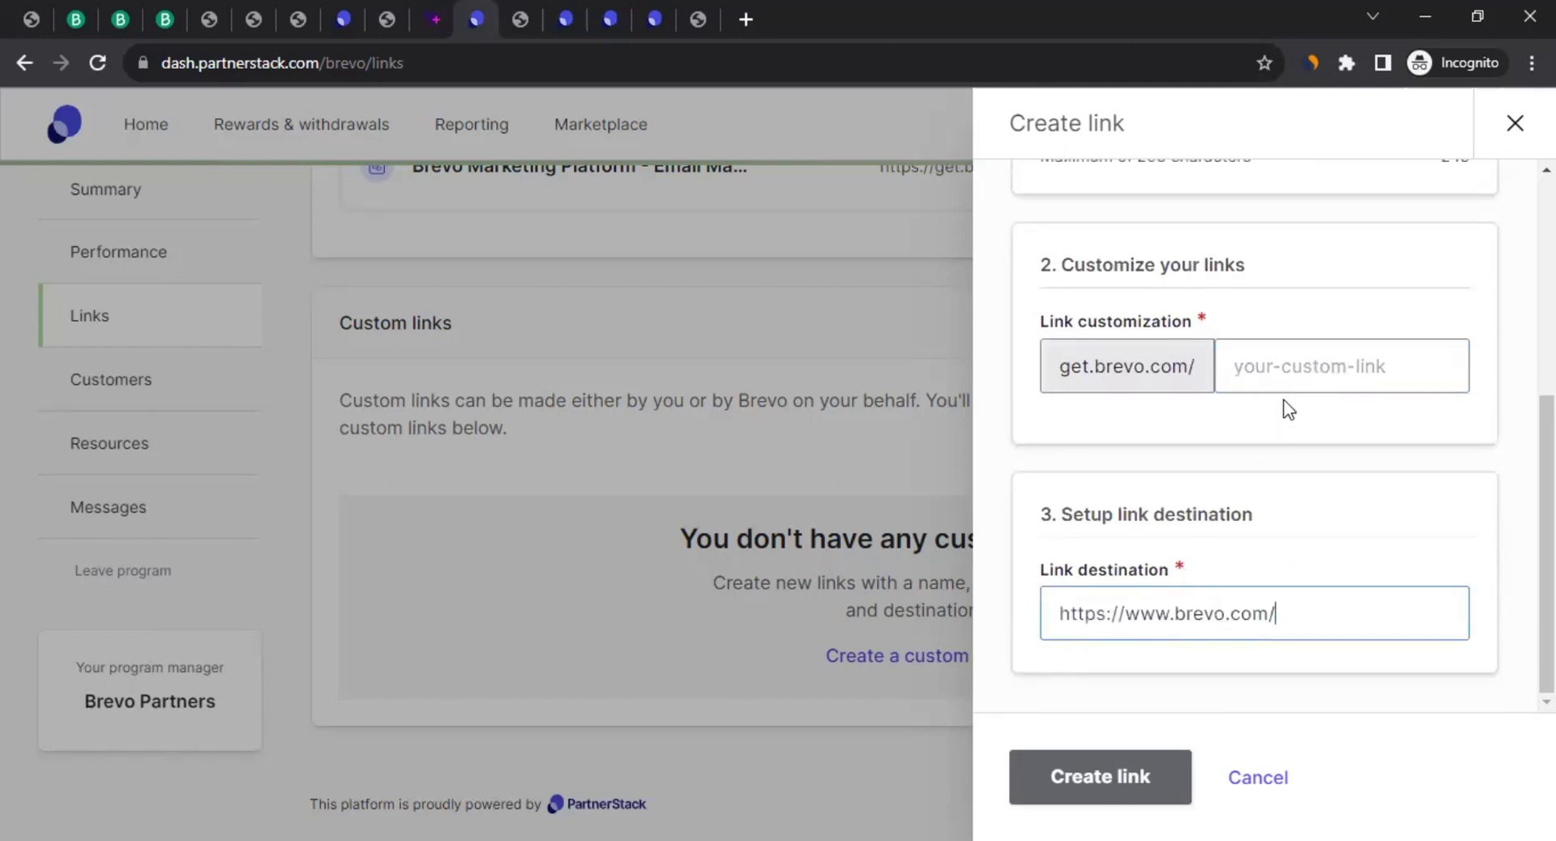
Copy the link title "Brevo Website" into the link customization field
{"action": "scroll", "coordinate": [1286, 406], "scroll_direction": "up", "scroll_amount": 3}
{"action": "triple_click", "coordinate": [1153, 172]}
{"action": "key", "text": "ctrl+c"}
{"action": "scroll", "coordinate": [1044, 292], "scroll_direction": "up", "scroll_amount": 2}
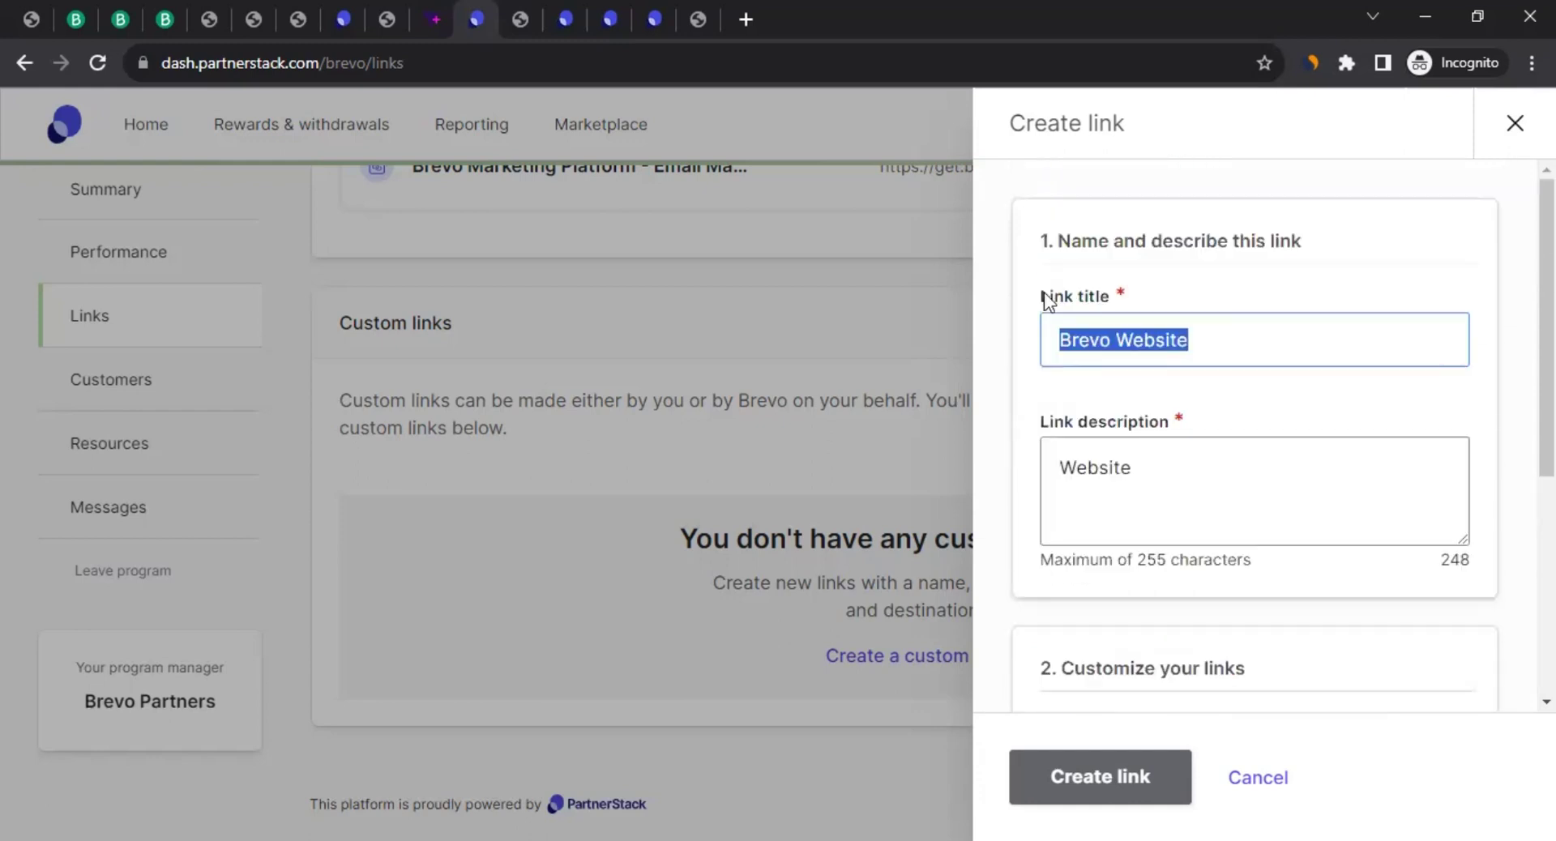
{"action": "scroll", "coordinate": [1257, 559], "scroll_direction": "down", "scroll_amount": 3}
{"action": "left_click", "coordinate": [1294, 542]}
{"action": "key", "text": "ctrl+v"}
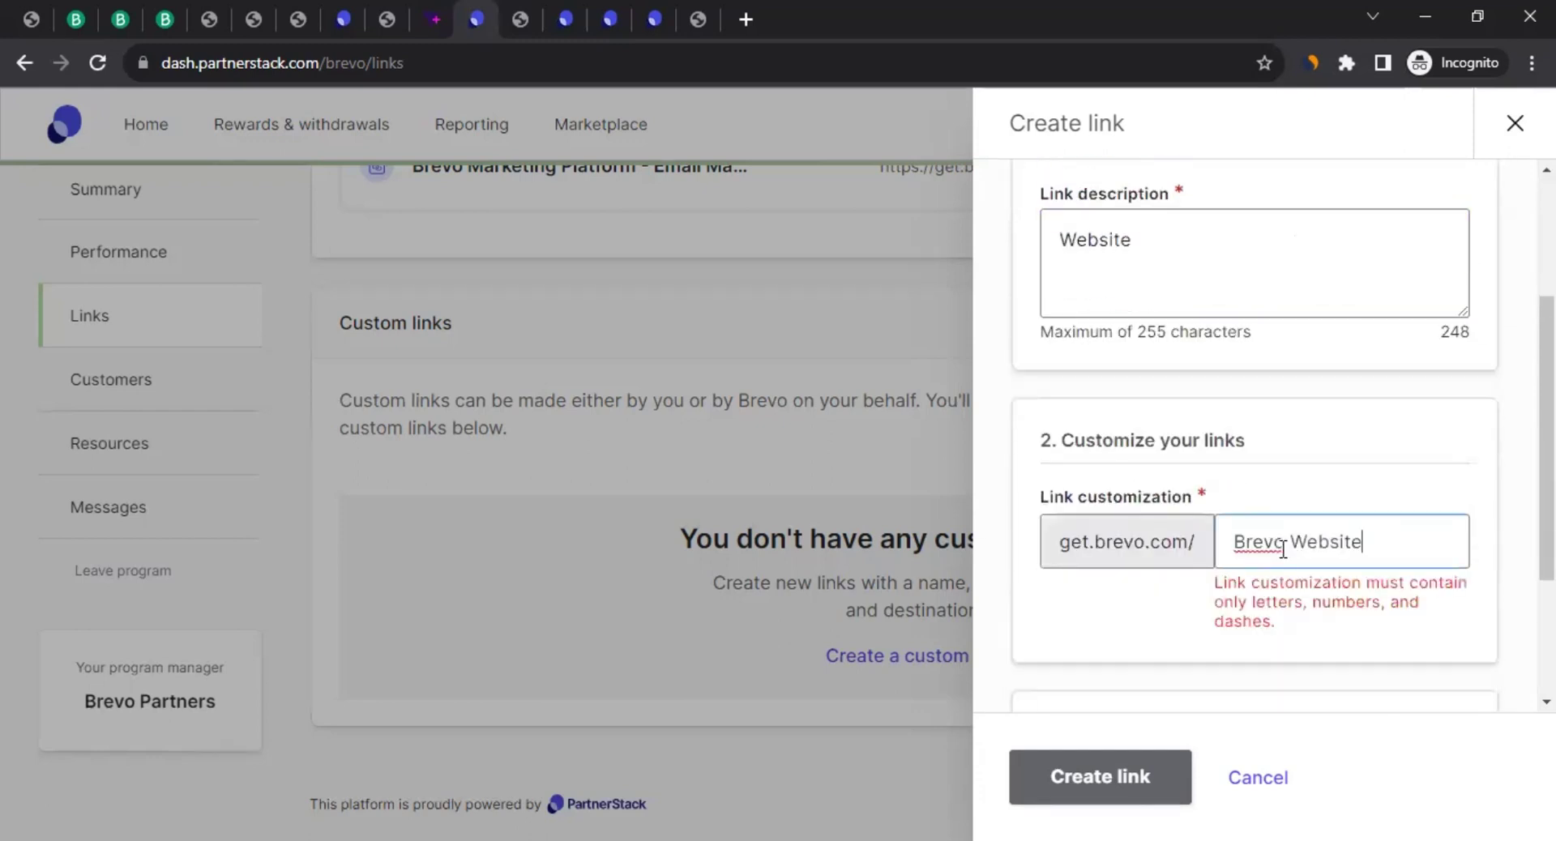
Edit the link customization to read "brevo_website", in lowercase with an underscore instead of the space
{"action": "left_click", "coordinate": [1226, 548]}
{"action": "key", "text": "Delete"}
{"action": "type", "text": "b"}
{"action": "key", "text": "ctrl+Right"}
{"action": "key", "text": "BackSpace"}
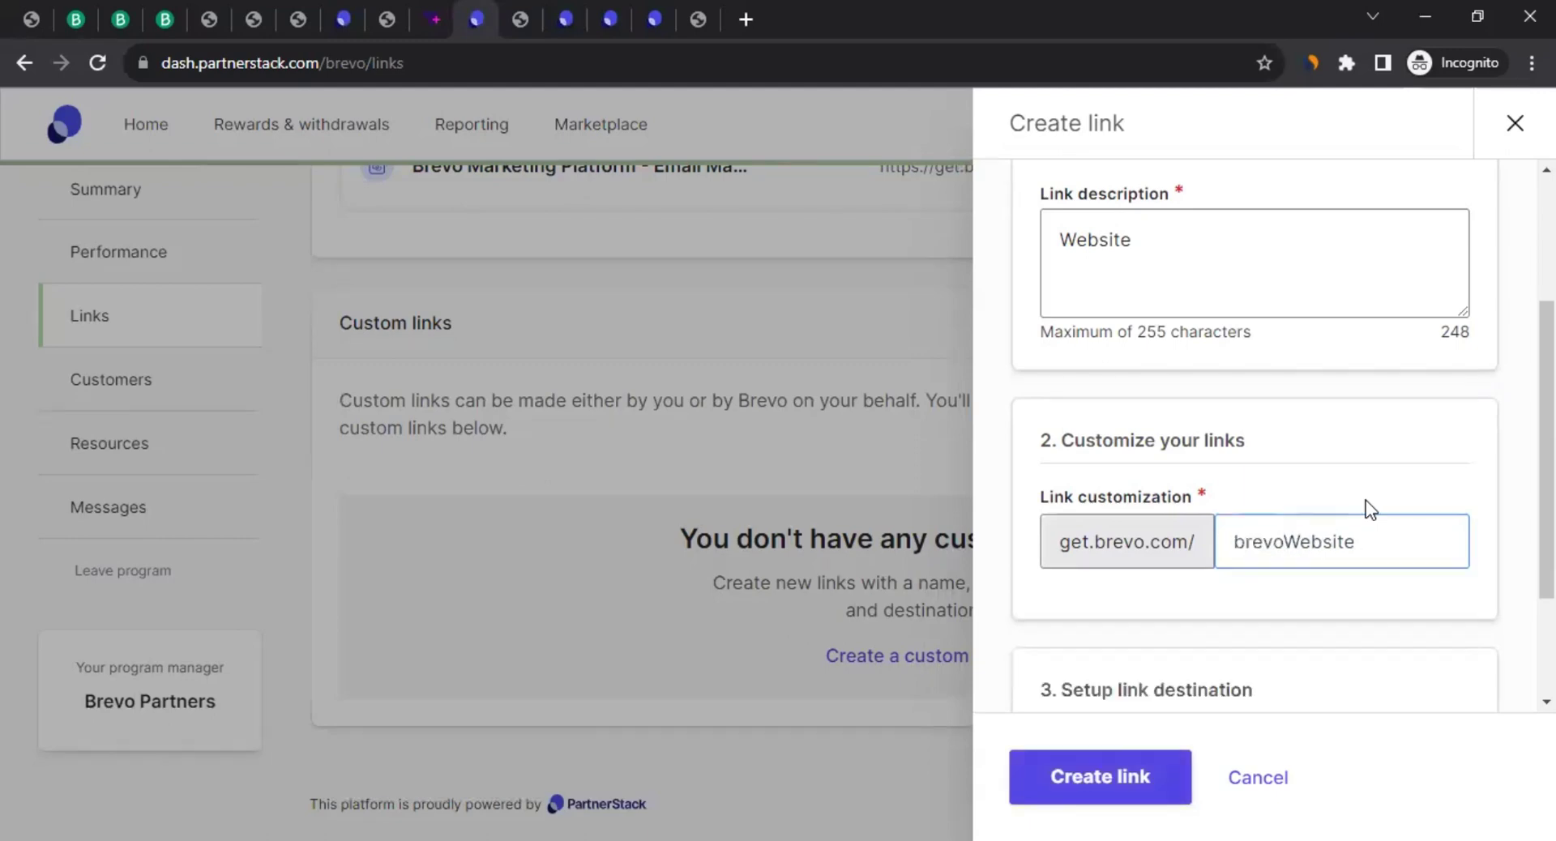
{"action": "type", "text": "_"}
{"action": "key", "text": "Home"}
{"action": "key", "text": "Right"}
{"action": "key", "text": "Right"}
{"action": "key", "text": "Right"}
{"action": "key", "text": "Right"}
{"action": "key", "text": "Right"}
{"action": "key", "text": "Right"}
{"action": "key", "text": "Delete"}
{"action": "type", "text": "w"}
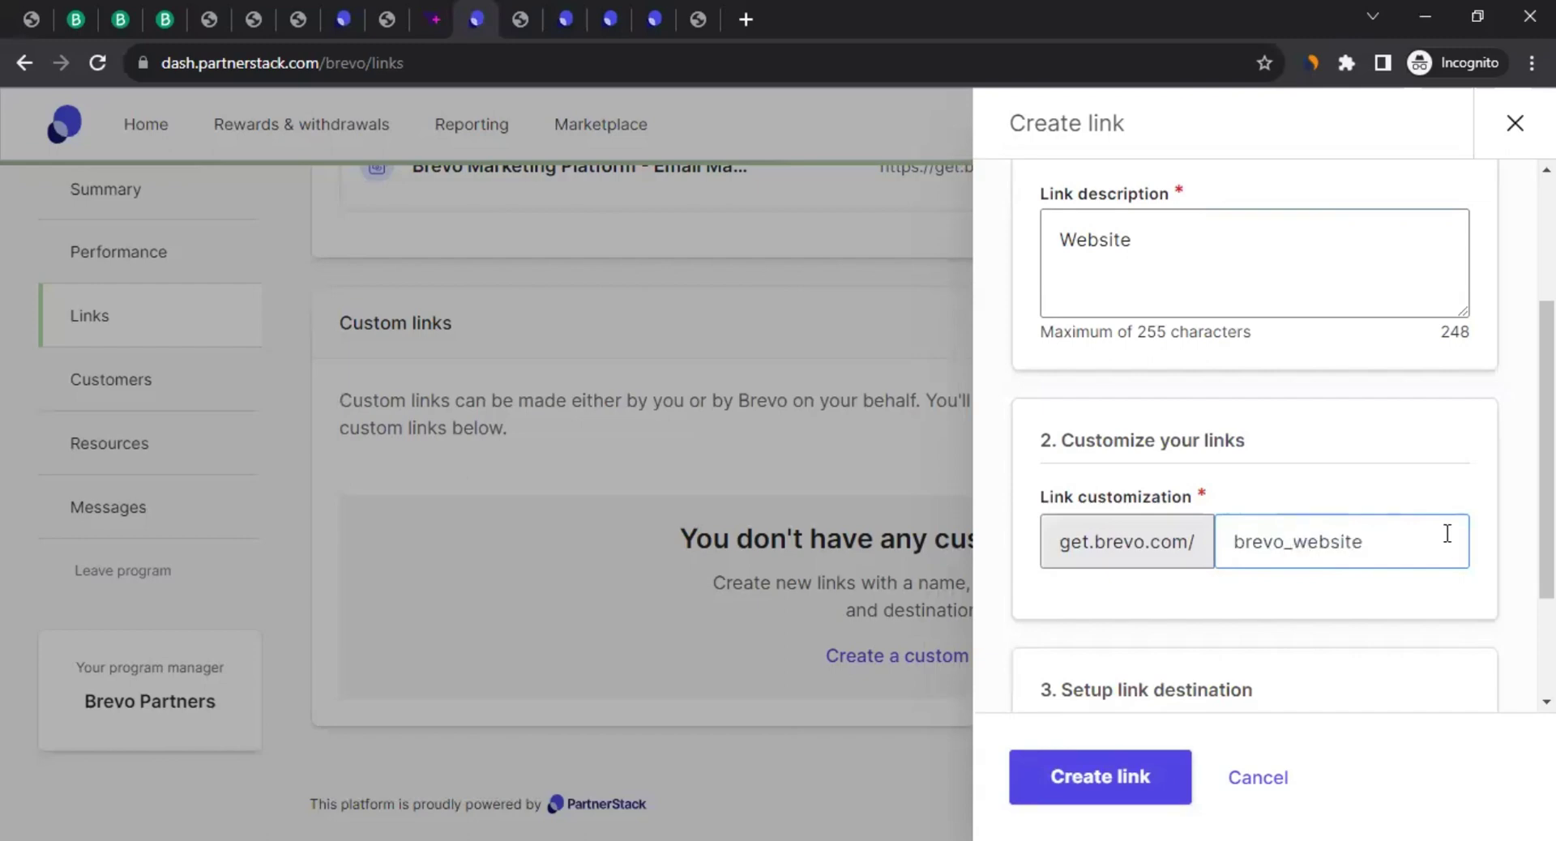
Create the custom link and check it against the default link in the Brevo links list
{"action": "scroll", "coordinate": [1431, 397], "scroll_direction": "down", "scroll_amount": 1}
{"action": "scroll", "coordinate": [1432, 397], "scroll_direction": "down", "scroll_amount": 1}
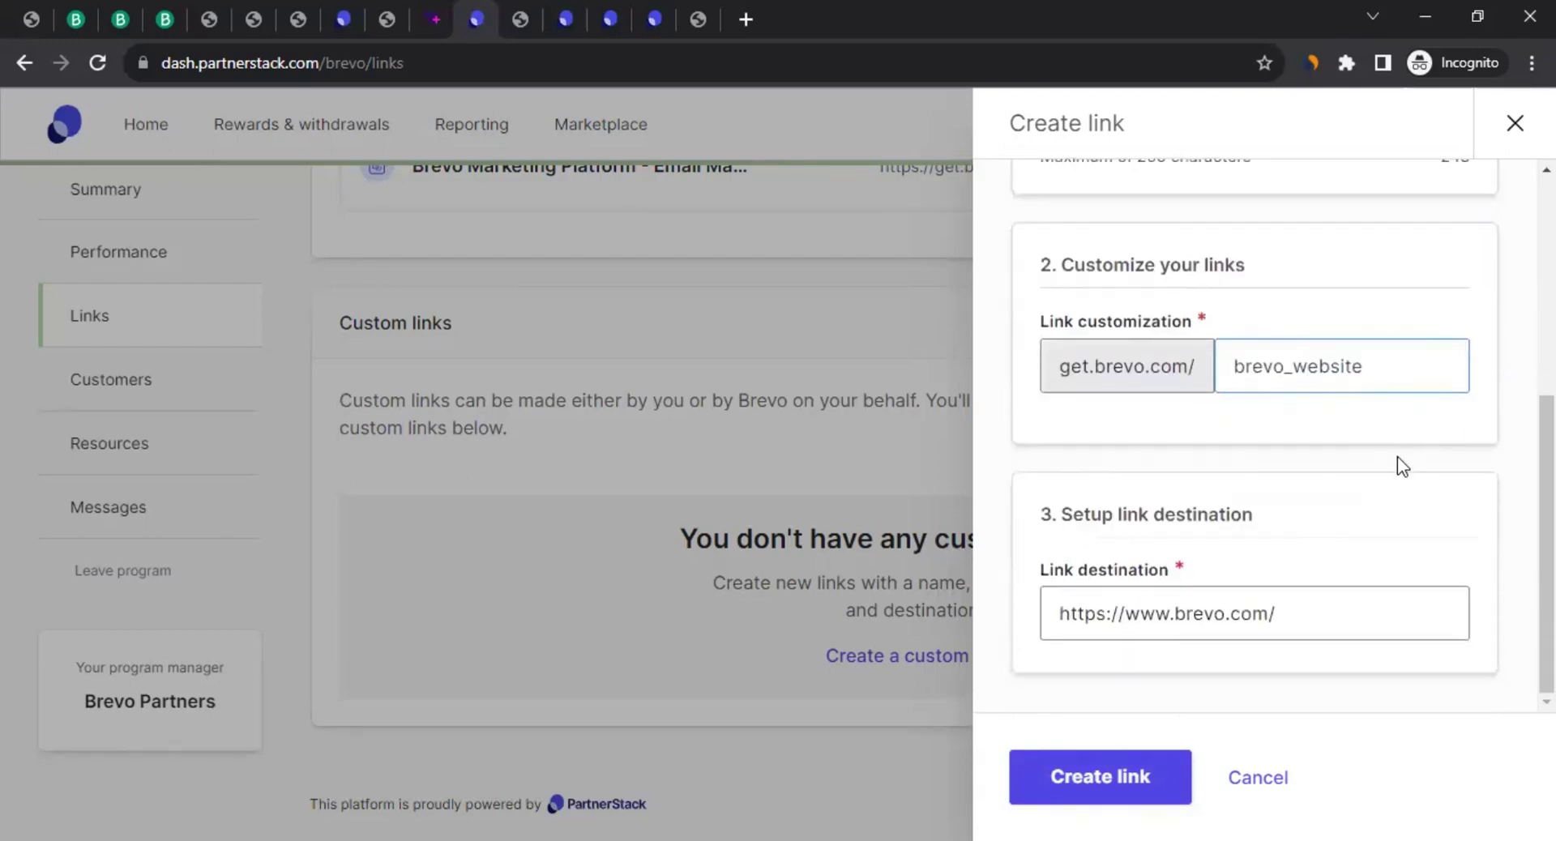
{"action": "left_click", "coordinate": [1107, 771]}
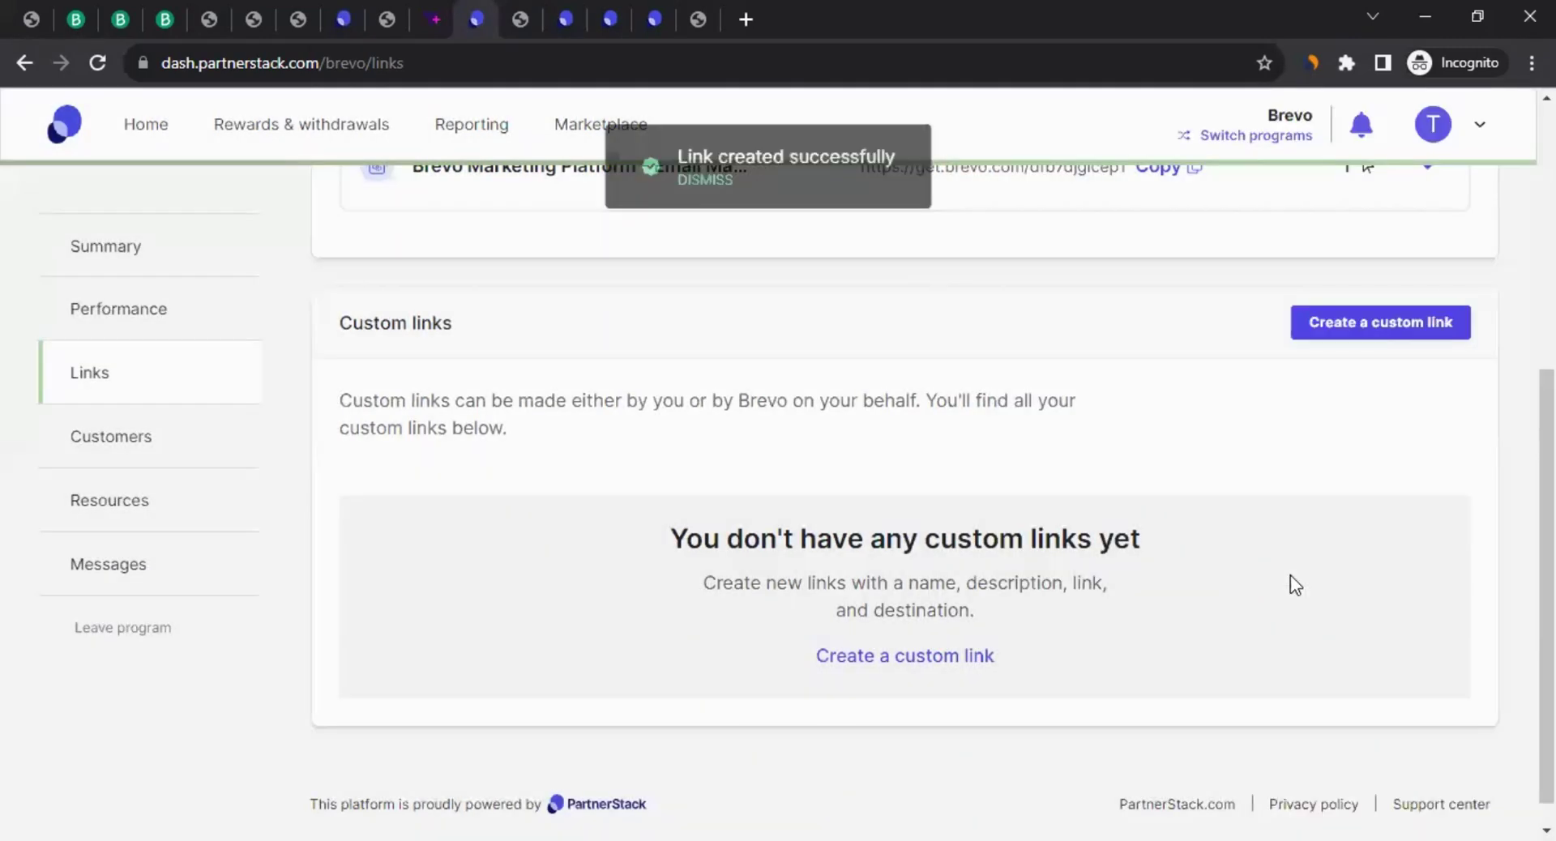
{"action": "scroll", "coordinate": [681, 351], "scroll_direction": "up", "scroll_amount": 3}
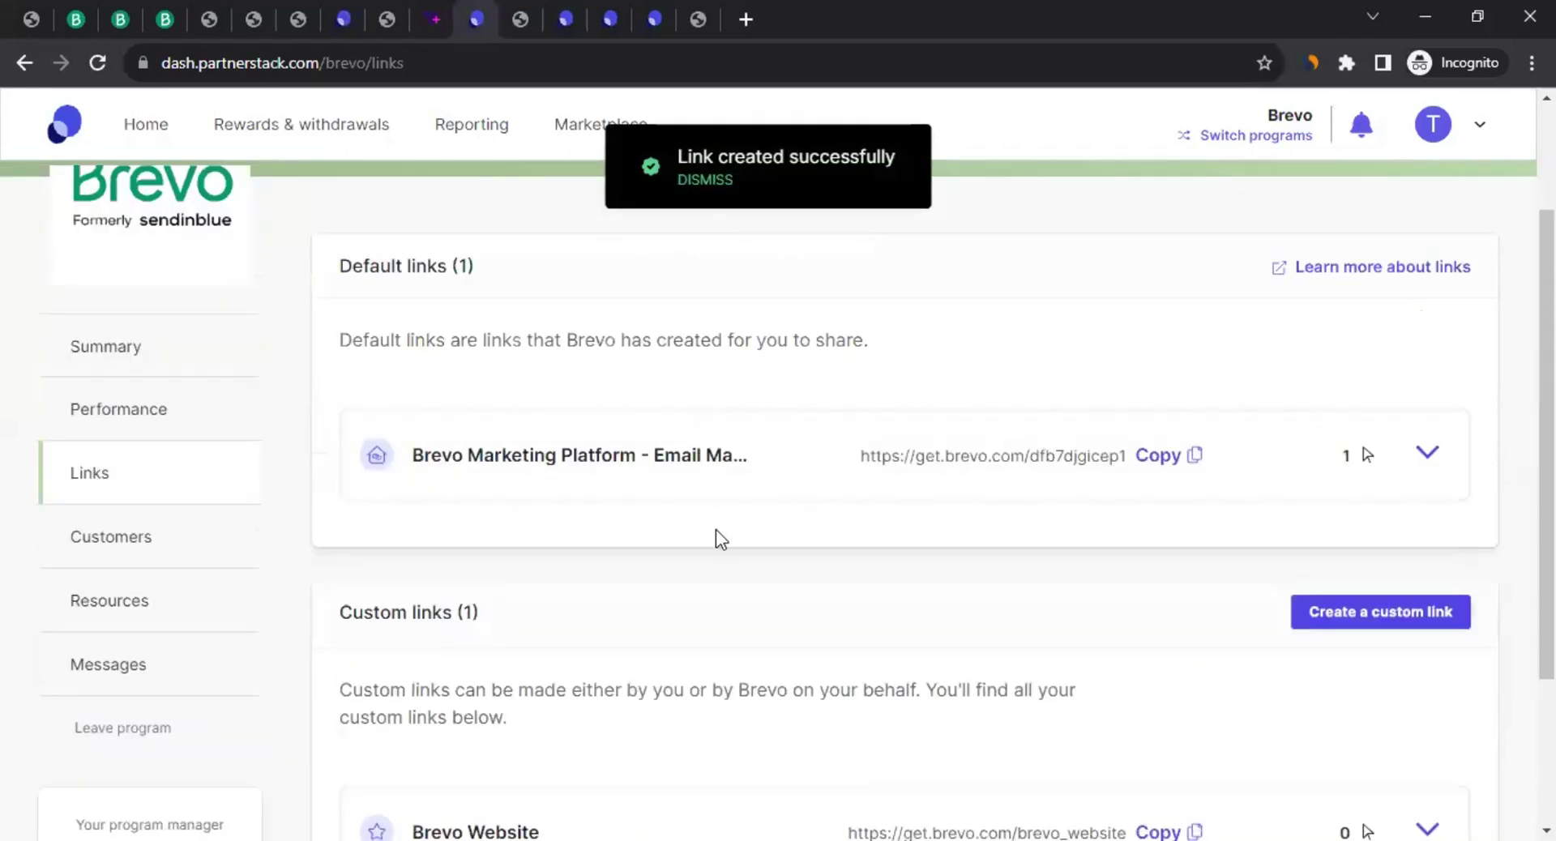
{"action": "scroll", "coordinate": [718, 535], "scroll_direction": "down", "scroll_amount": 3}
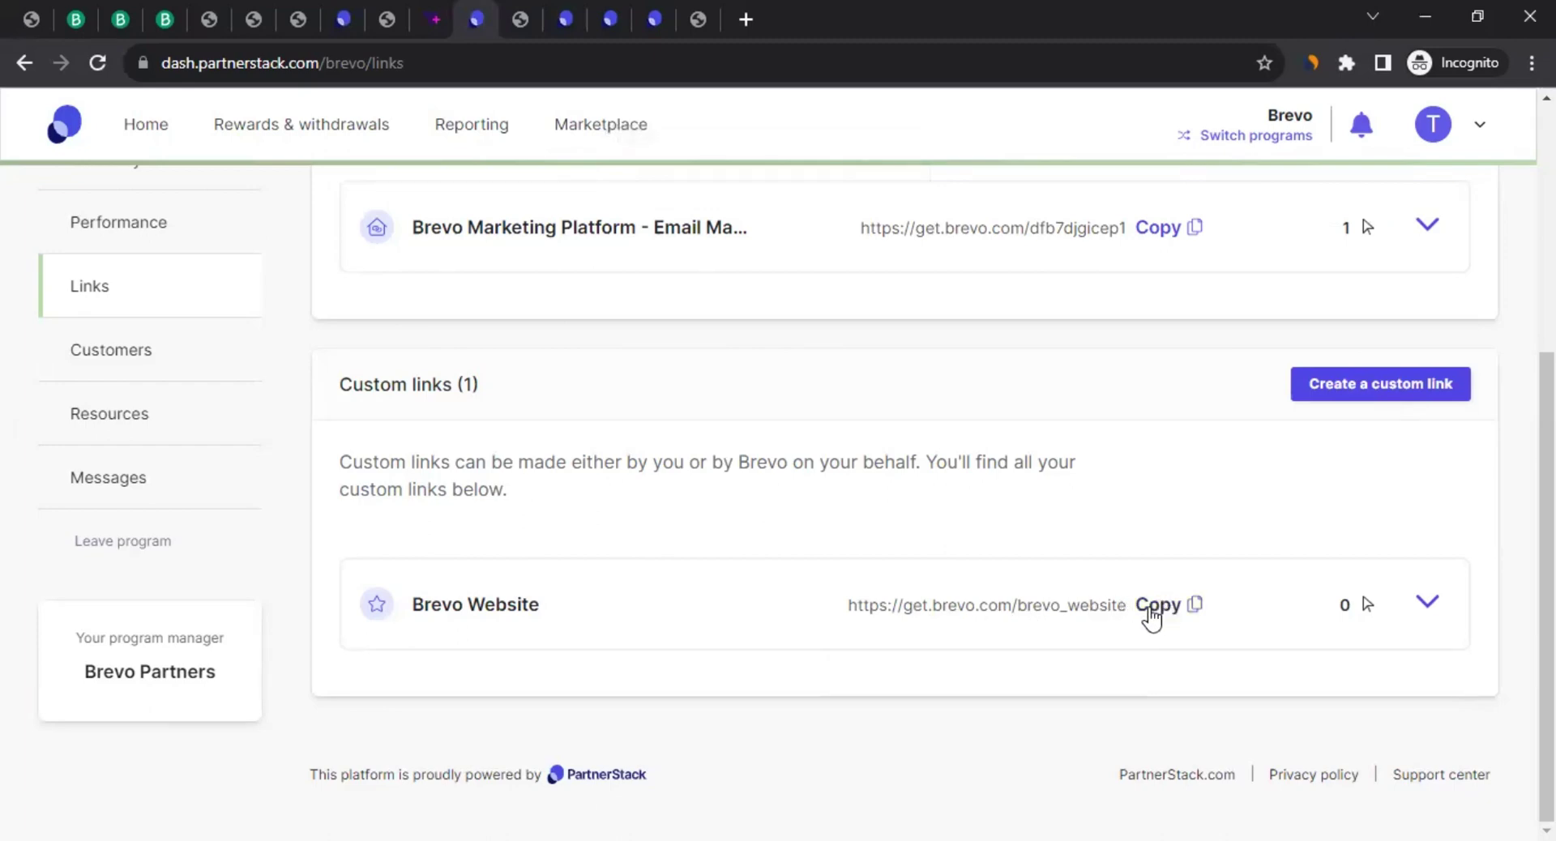
{"action": "scroll", "coordinate": [709, 545], "scroll_direction": "up", "scroll_amount": 4}
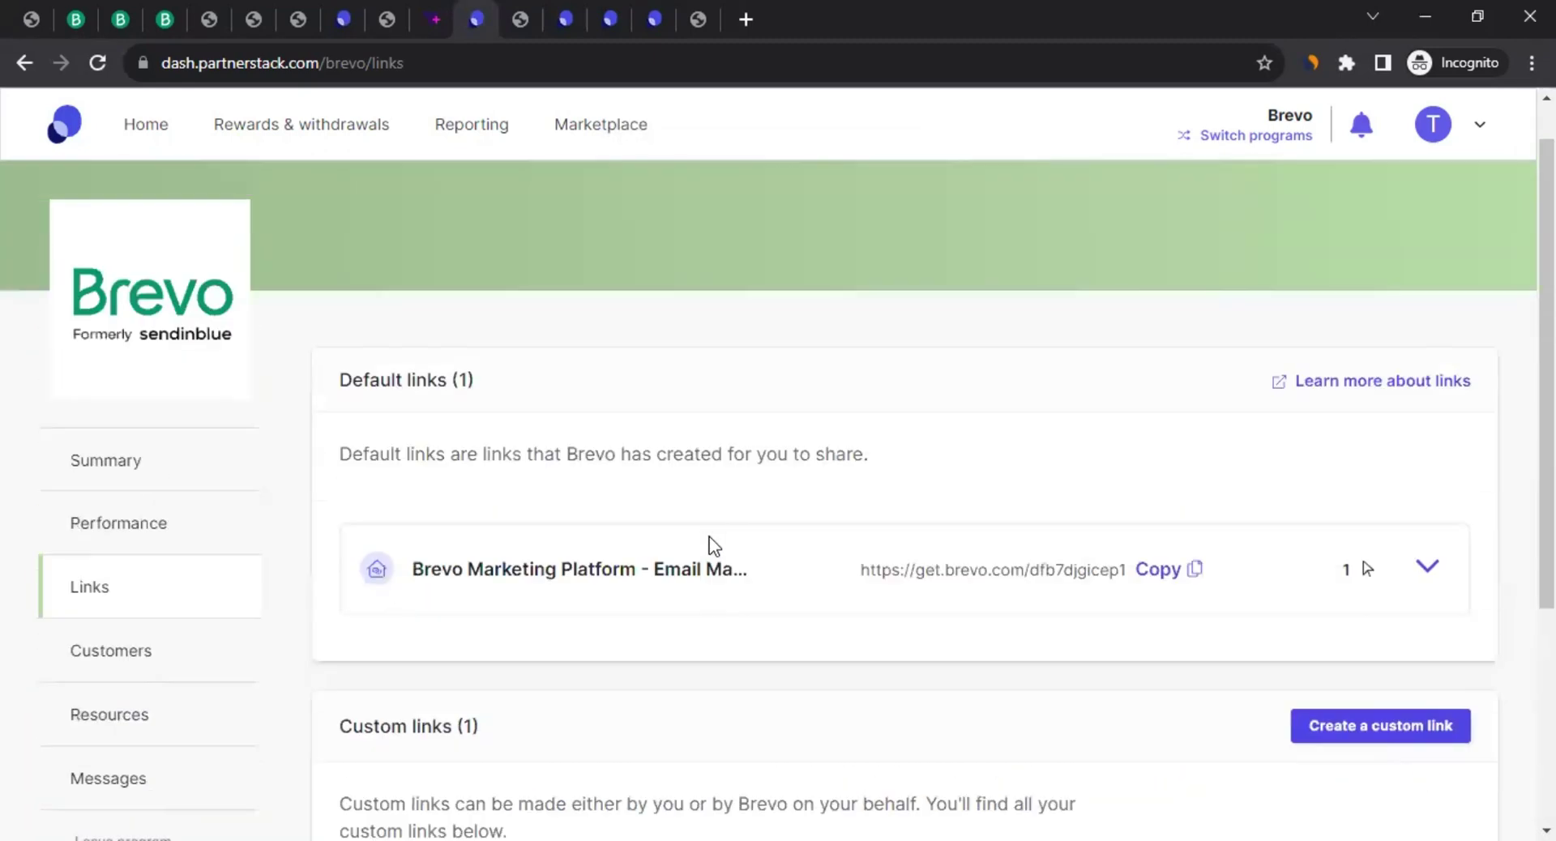
{"action": "scroll", "coordinate": [773, 598], "scroll_direction": "down", "scroll_amount": 5}
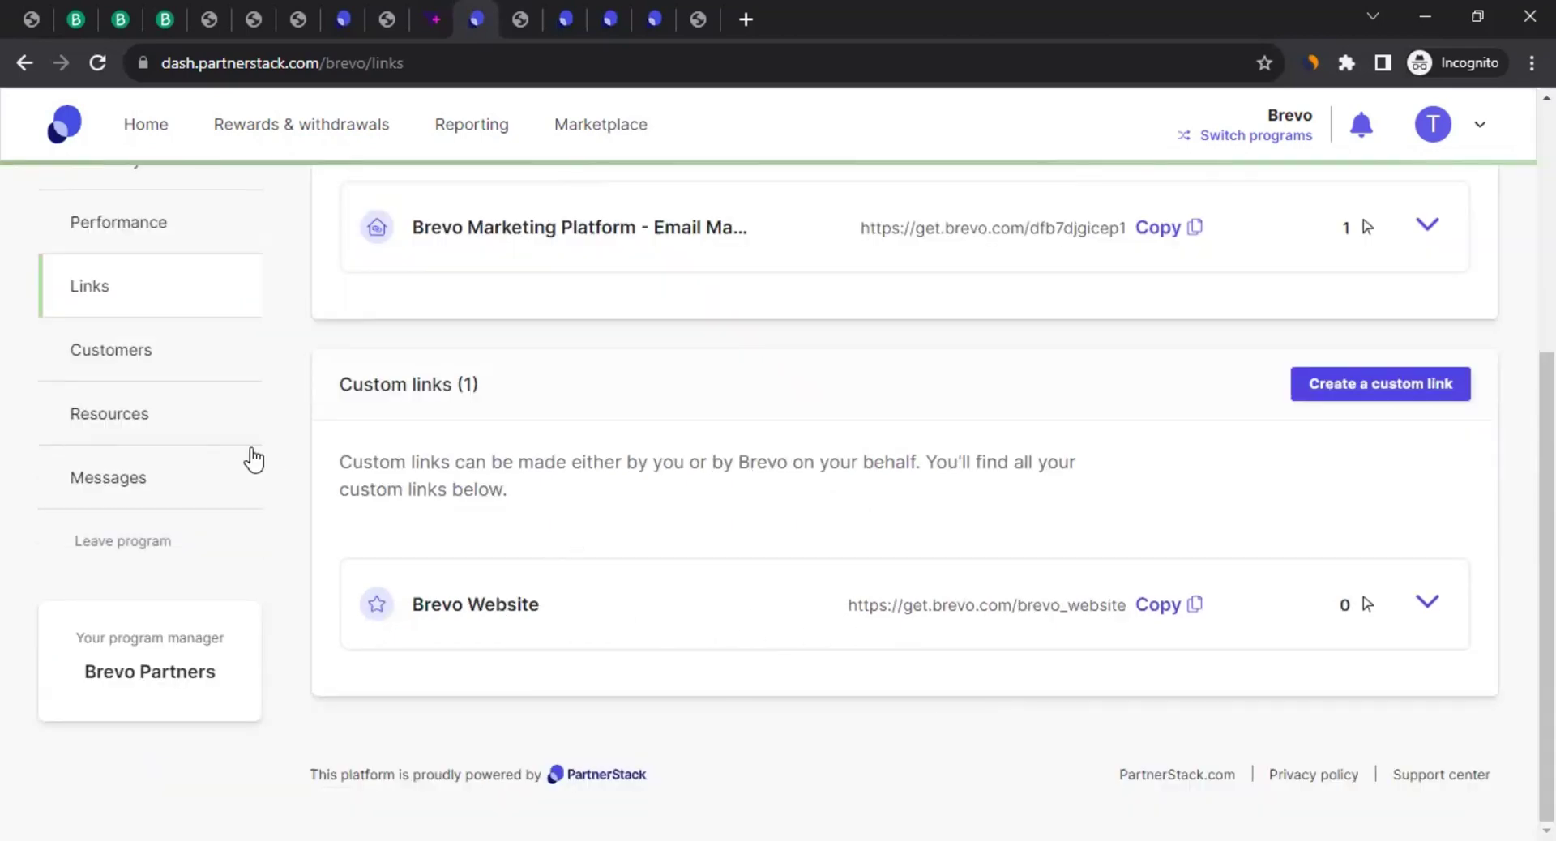
View the Brevo program's promotional resources and open the "How to Promote Brevo" slide
{"action": "left_click", "coordinate": [89, 412]}
{"action": "scroll", "coordinate": [739, 486], "scroll_direction": "down", "scroll_amount": 4}
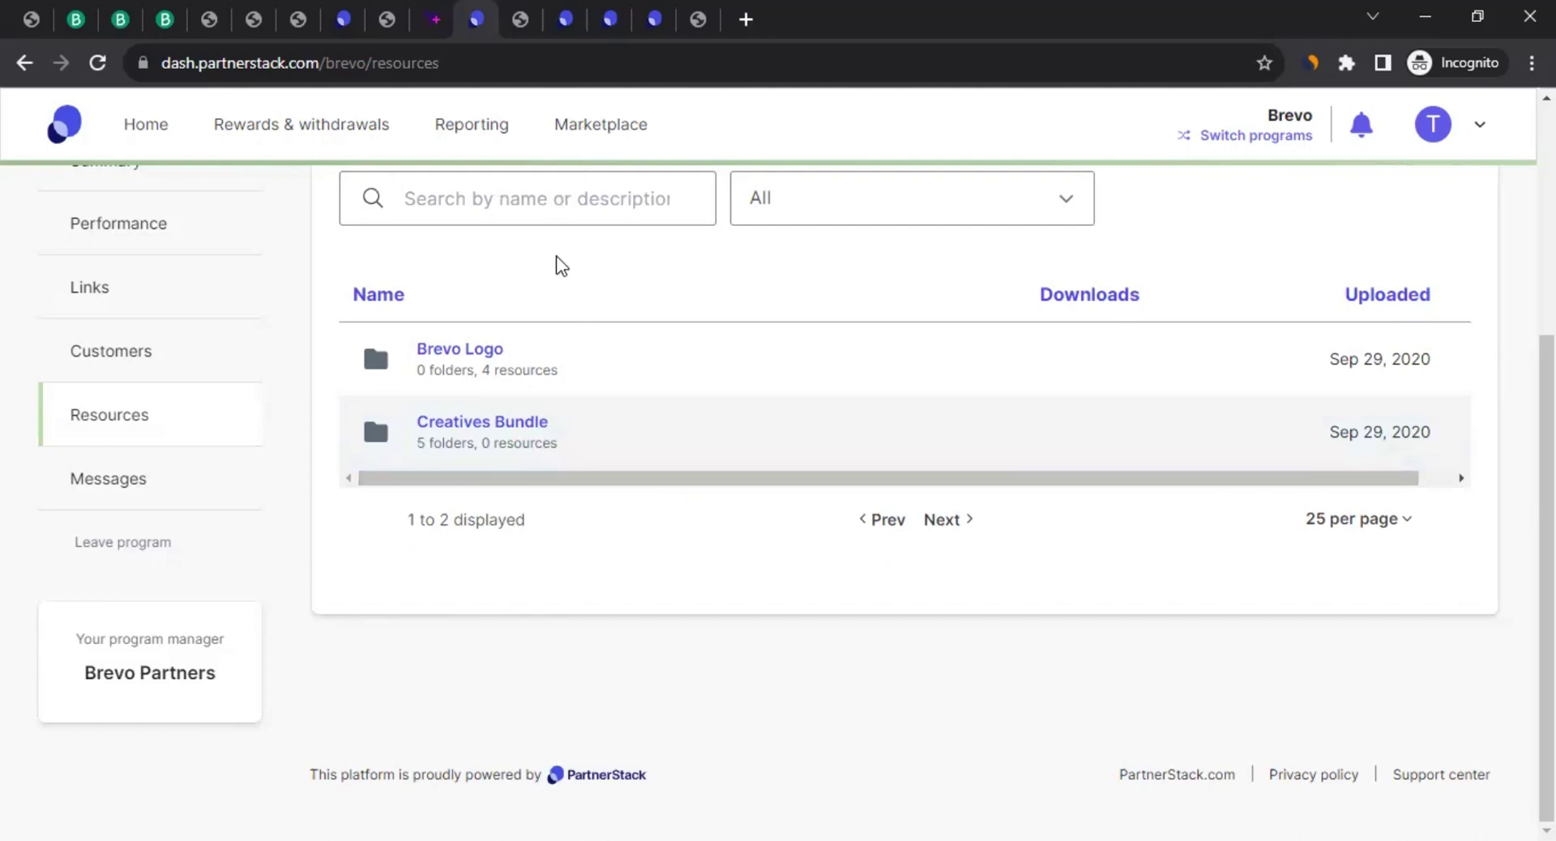
{"action": "left_click", "coordinate": [529, 21]}
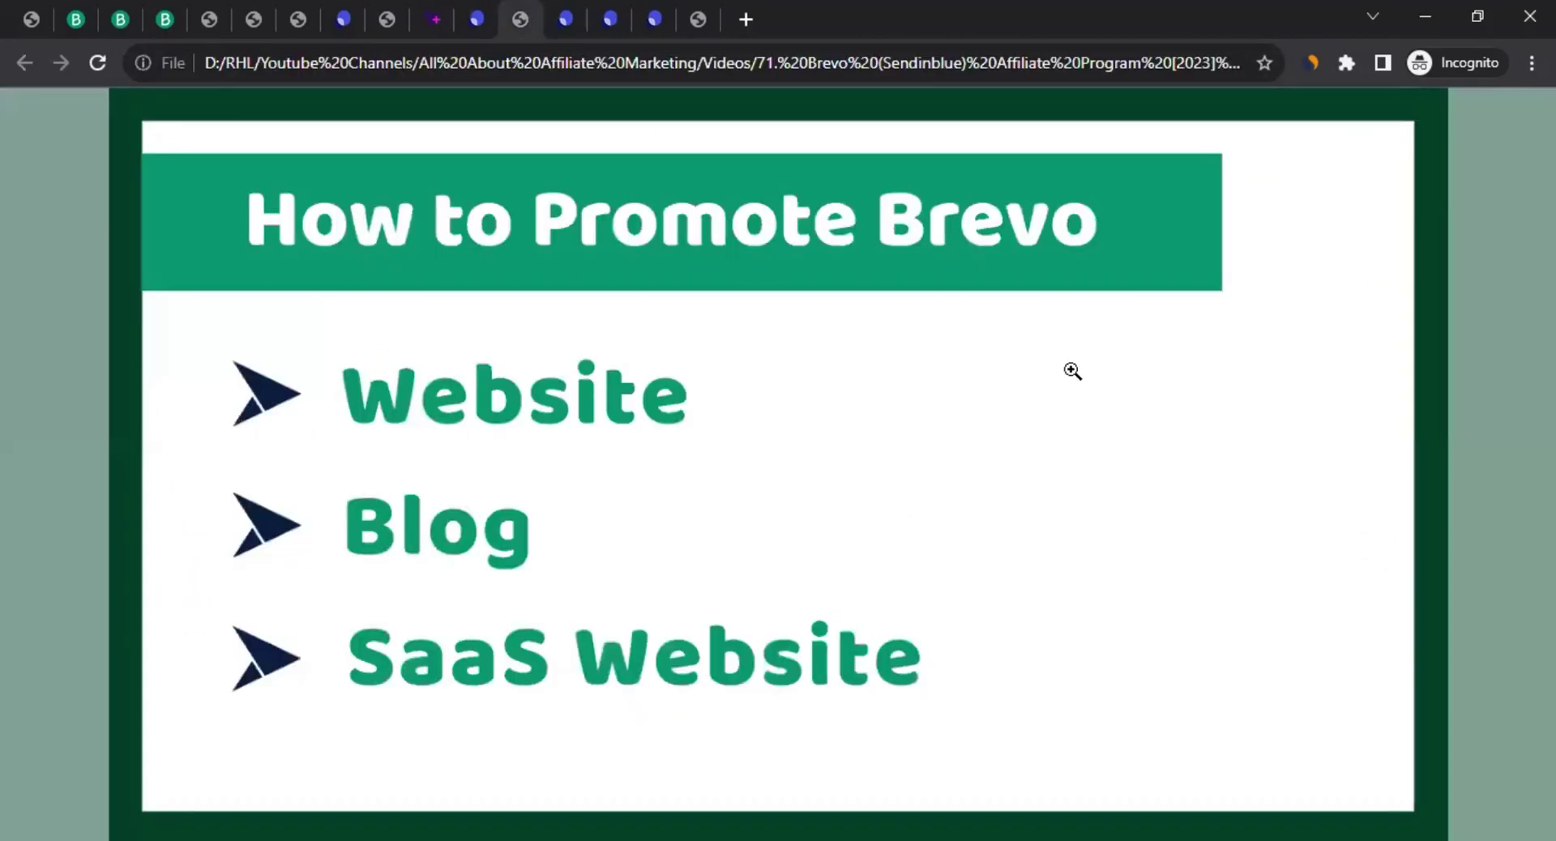